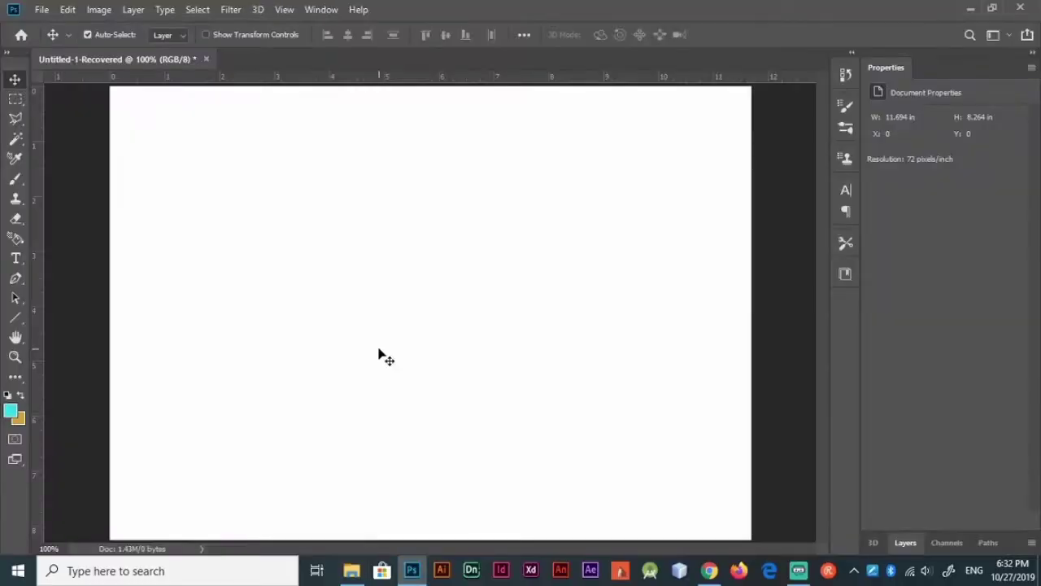
Draw a horizontal line across the canvas and center it vertically.
{"action": "left_click", "coordinate": [16, 317]}
{"action": "left_click_drag", "start_coordinate": [107, 346], "coordinate": [749, 346]}
{"action": "key", "text": "v"}
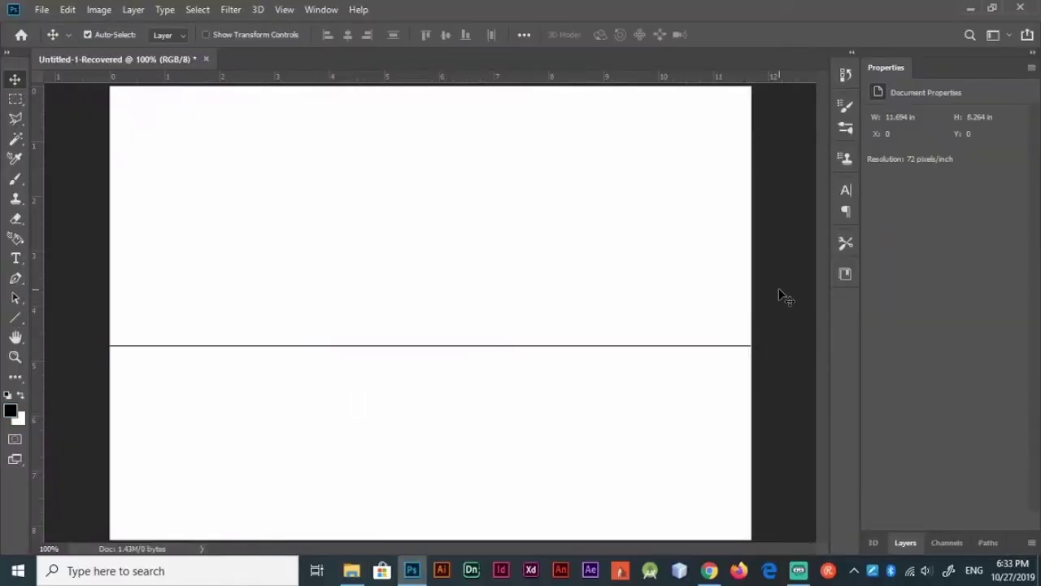
{"action": "left_click", "coordinate": [906, 541]}
{"action": "left_click", "coordinate": [932, 348]}
{"action": "left_click", "coordinate": [347, 35]}
Set the line's height to 0.40 mm.
{"action": "key", "text": "p"}
{"action": "key", "text": "ctrl+t"}
{"action": "right_click", "coordinate": [355, 33]}
{"action": "left_click", "coordinate": [382, 70]}
{"action": "right_click", "coordinate": [355, 33]}
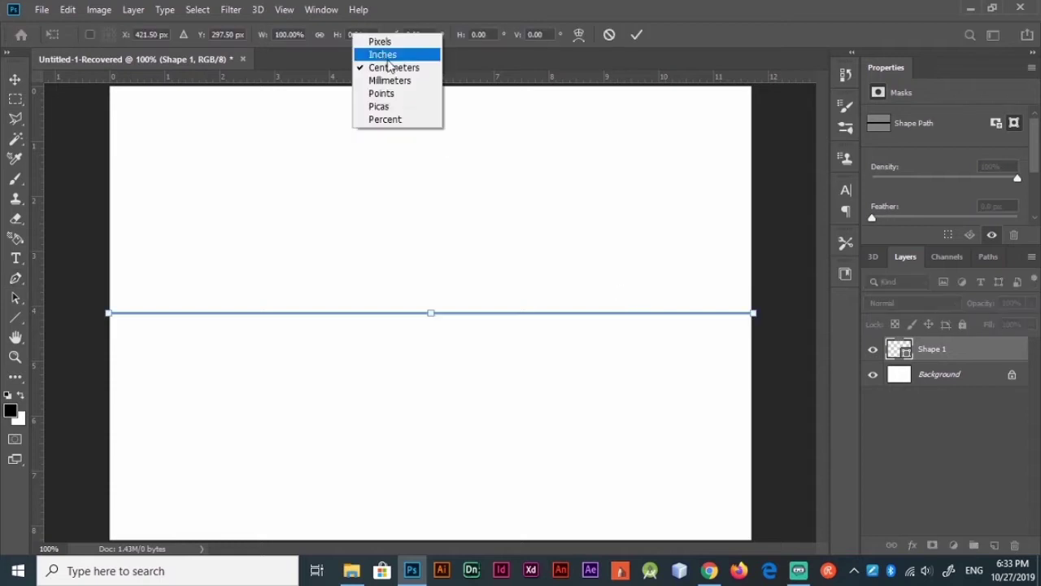
{"action": "left_click", "coordinate": [382, 84]}
{"action": "key", "text": "Return"}
Bend the line's right half into an upward curve with the Pen tool.
{"action": "key", "text": "ctrl+plus"}
{"action": "key", "text": "ctrl+plus"}
{"action": "key", "text": "ctrl+plus"}
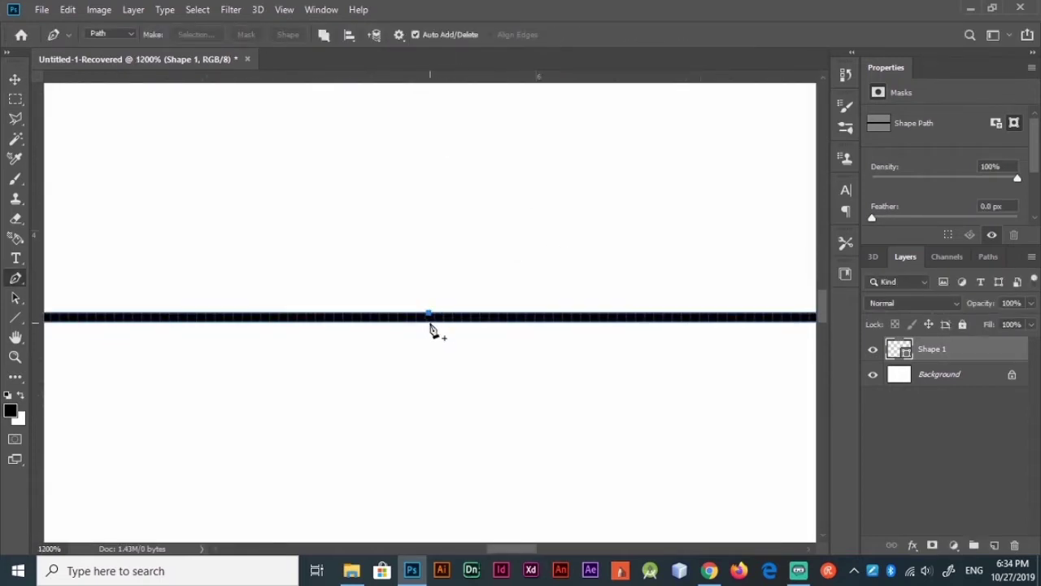
{"action": "key", "text": "ctrl+0"}
{"action": "key", "text": "ctrl+1"}
{"action": "left_click_drag", "start_coordinate": [695, 304], "coordinate": [727, 372], "text": "ctrl"}
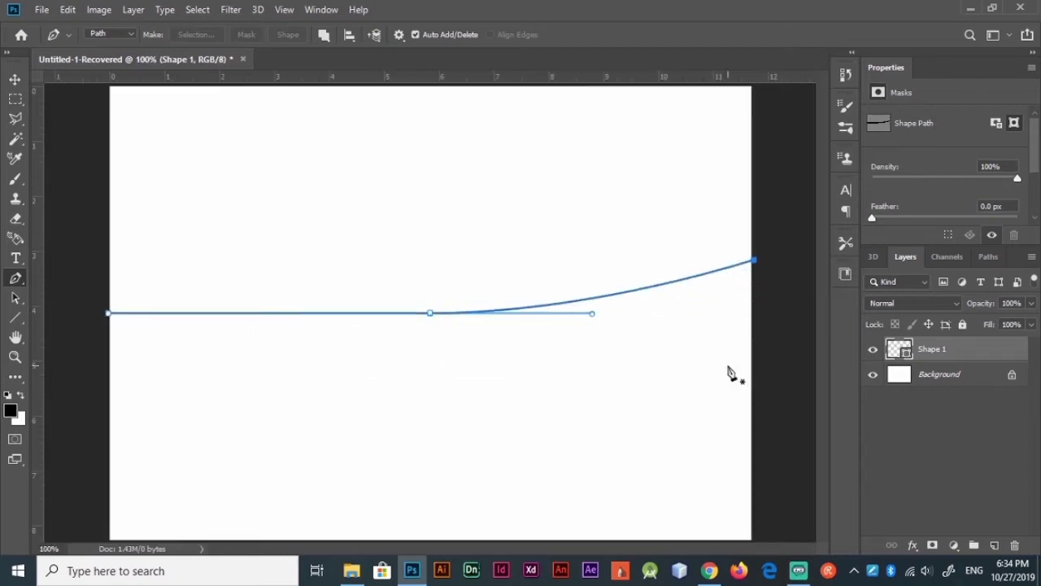
{"action": "key", "text": "ctrl+z"}
{"action": "key", "text": "ctrl+z"}
{"action": "left_click_drag", "start_coordinate": [409, 360], "coordinate": [797, 420], "text": "ctrl"}
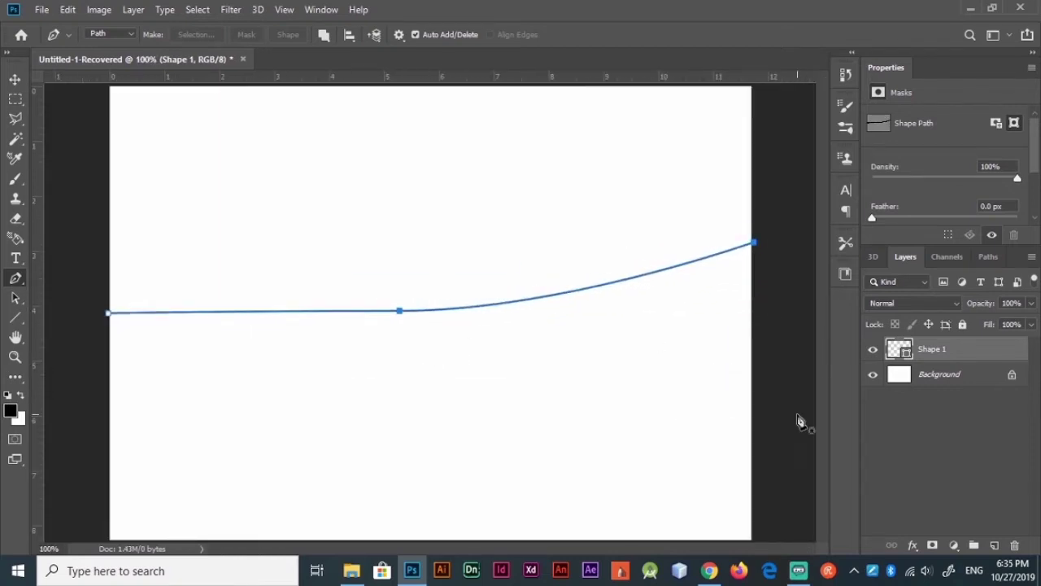
{"action": "key", "text": "ctrl+z"}
{"action": "key", "text": "ctrl+z"}
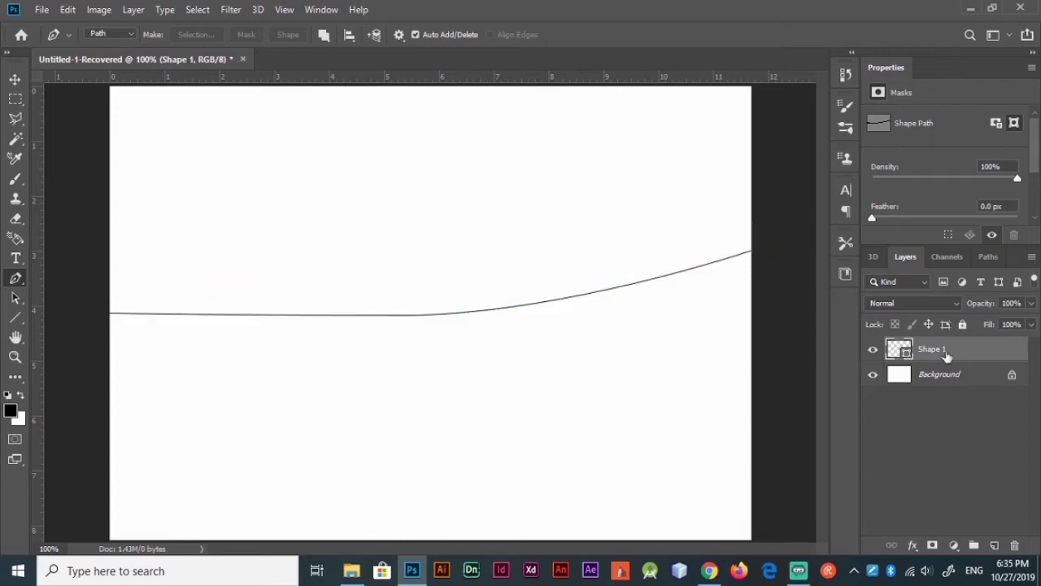
Crop the canvas to a narrow strip around the curve.
{"action": "left_click_drag", "start_coordinate": [949, 384], "coordinate": [1014, 545]}
{"action": "key", "text": "c"}
{"action": "right_click", "coordinate": [935, 345]}
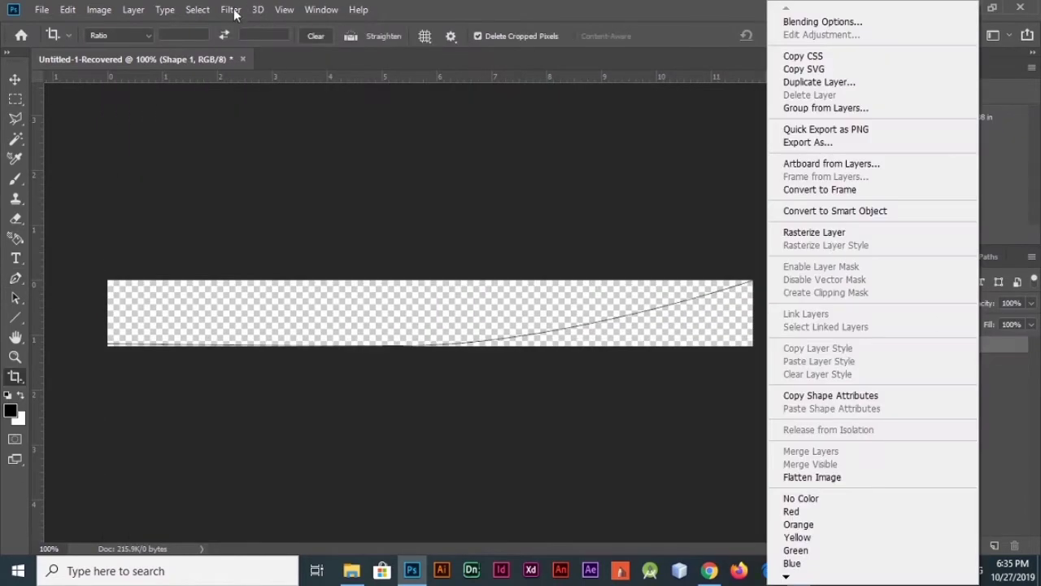
Convert the curve layer into a 3D extrusion with 3D units in centimetres.
{"action": "left_click", "coordinate": [259, 13]}
{"action": "left_click", "coordinate": [258, 13]}
{"action": "left_click", "coordinate": [360, 109]}
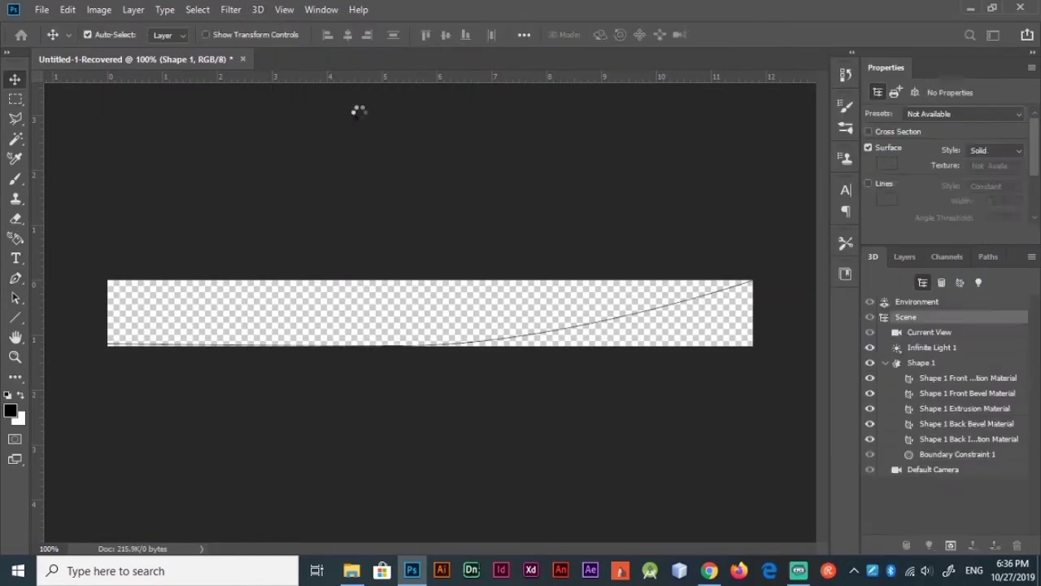
{"action": "left_click", "coordinate": [933, 92]}
{"action": "left_click", "coordinate": [935, 117]}
{"action": "left_click", "coordinate": [933, 145]}
Set the extrusion depth to 21 cm.
{"action": "key", "text": "ctrl+n"}
{"action": "left_click", "coordinate": [420, 77]}
{"action": "left_click", "coordinate": [848, 190]}
{"action": "left_click", "coordinate": [780, 213]}
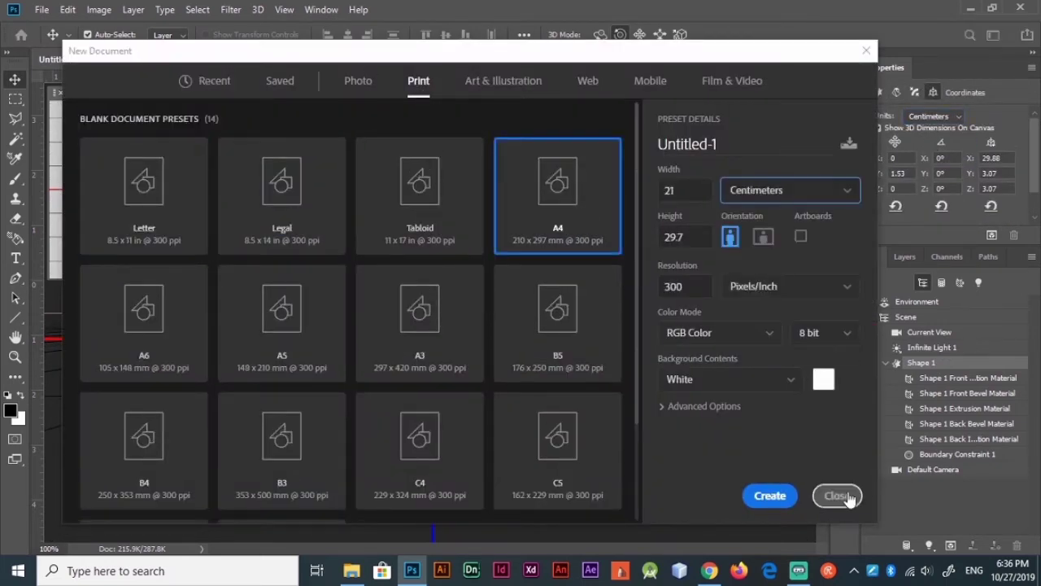
{"action": "left_click", "coordinate": [832, 496]}
{"action": "left_click", "coordinate": [994, 171]}
{"action": "type", "text": "21"}
{"action": "key", "text": "Return"}
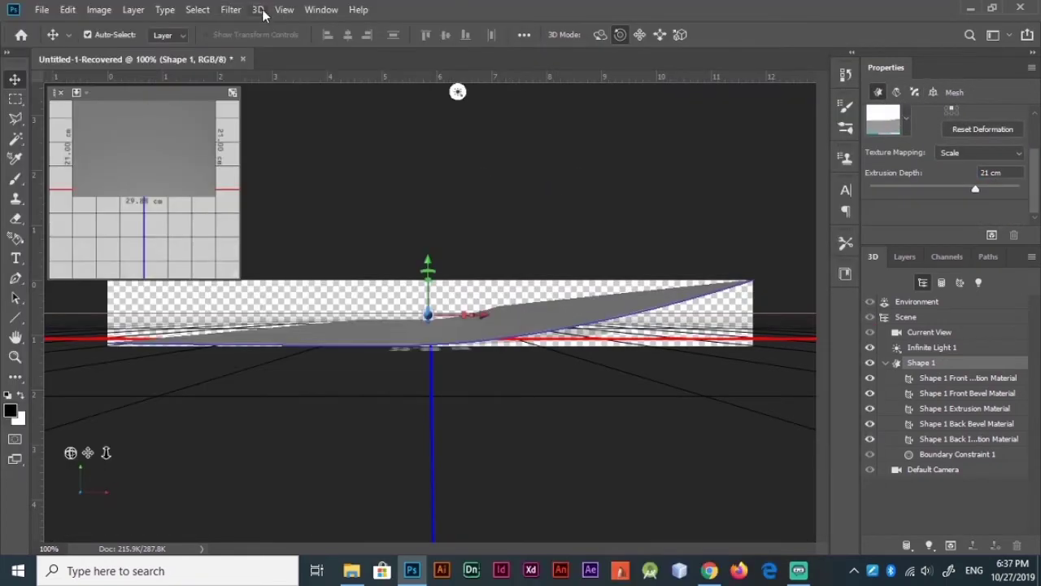
Export the 3D layer as a Wavefront OBJ model into the Notepad folder.
{"action": "left_click", "coordinate": [257, 9]}
{"action": "left_click", "coordinate": [296, 56]}
{"action": "left_click", "coordinate": [445, 111]}
{"action": "left_click", "coordinate": [608, 309]}
{"action": "left_click", "coordinate": [352, 570]}
{"action": "left_click", "coordinate": [351, 570]}
{"action": "type", "text": "curved_pa"}
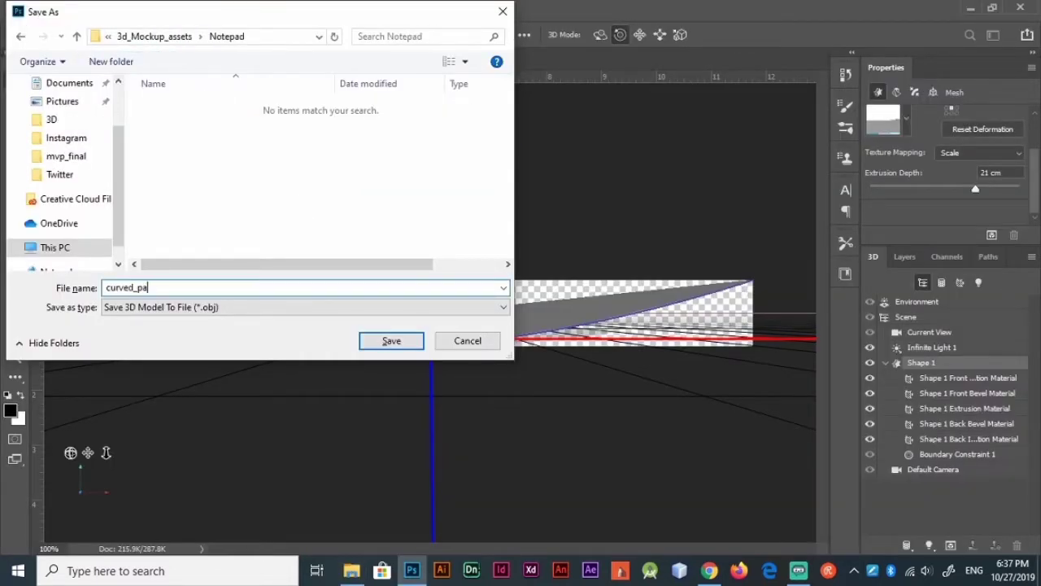
{"action": "key", "text": "Return"}
{"action": "left_click", "coordinate": [470, 571]}
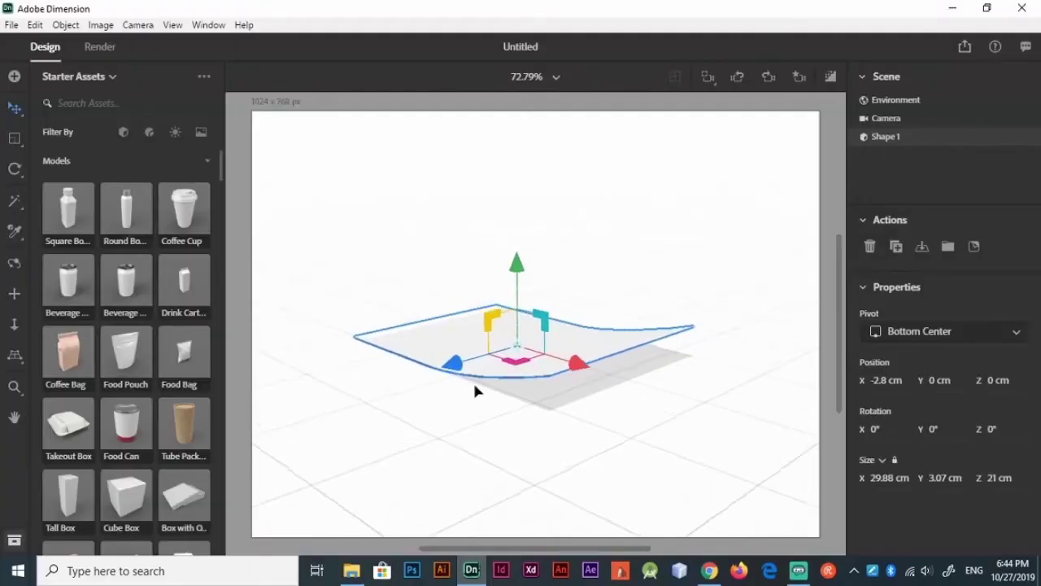
Rename the imported shape curved_page1 and hide it.
{"action": "double_click", "coordinate": [883, 137]}
{"action": "type", "text": "c"}
{"action": "left_click", "coordinate": [1007, 136]}
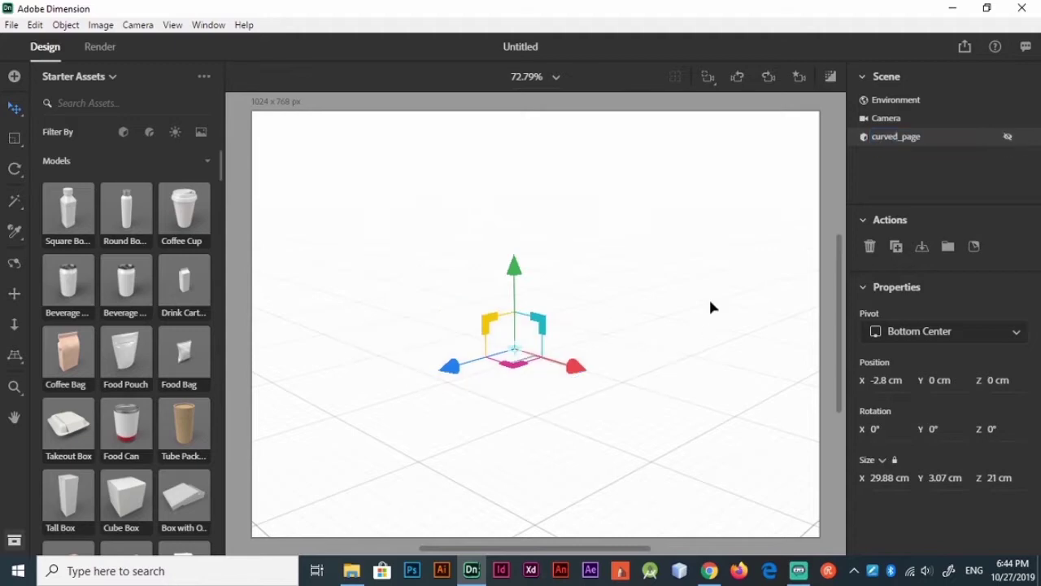
{"action": "left_click", "coordinate": [656, 389]}
{"action": "scroll", "coordinate": [130, 350], "scroll_direction": "down", "scroll_amount": 10}
Add a second curved plane named curved_page2, hide it, and add a cube.
{"action": "left_click", "coordinate": [68, 220]}
{"action": "double_click", "coordinate": [916, 155]}
{"action": "type", "text": "curve"}
{"action": "left_click", "coordinate": [1009, 155]}
{"action": "left_click_drag", "start_coordinate": [223, 211], "coordinate": [229, 262]}
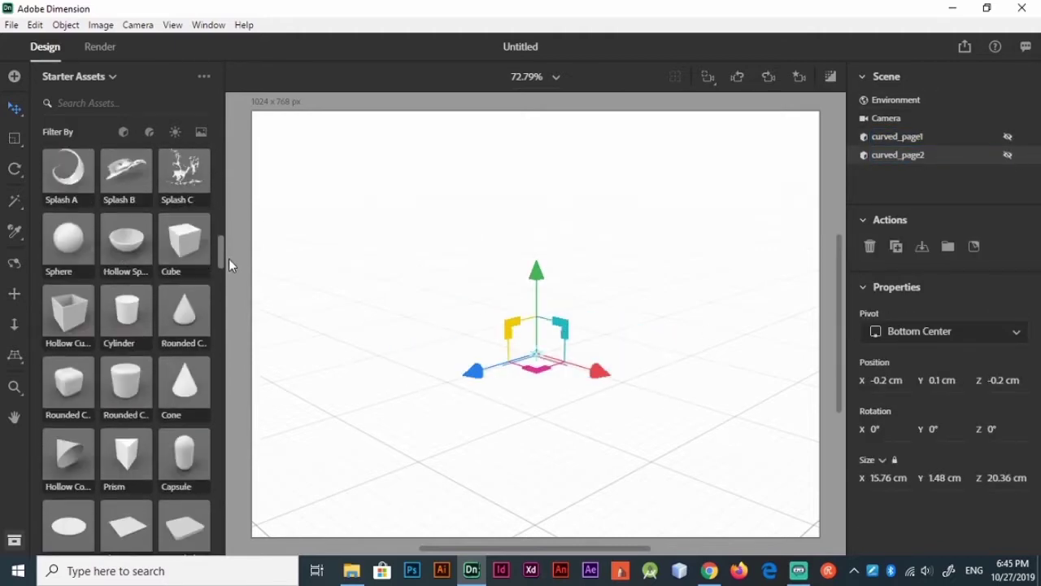
{"action": "left_click", "coordinate": [184, 277]}
Size the cube to 21 cm by 29.7 cm and 0.04 cm thin.
{"action": "type", "text": "1"}
{"action": "key", "text": "Tab"}
{"action": "type", "text": "29.7"}
{"action": "key", "text": "Return"}
{"action": "left_click", "coordinate": [994, 477]}
{"action": "type", "text": "0.04"}
{"action": "key", "text": "Return"}
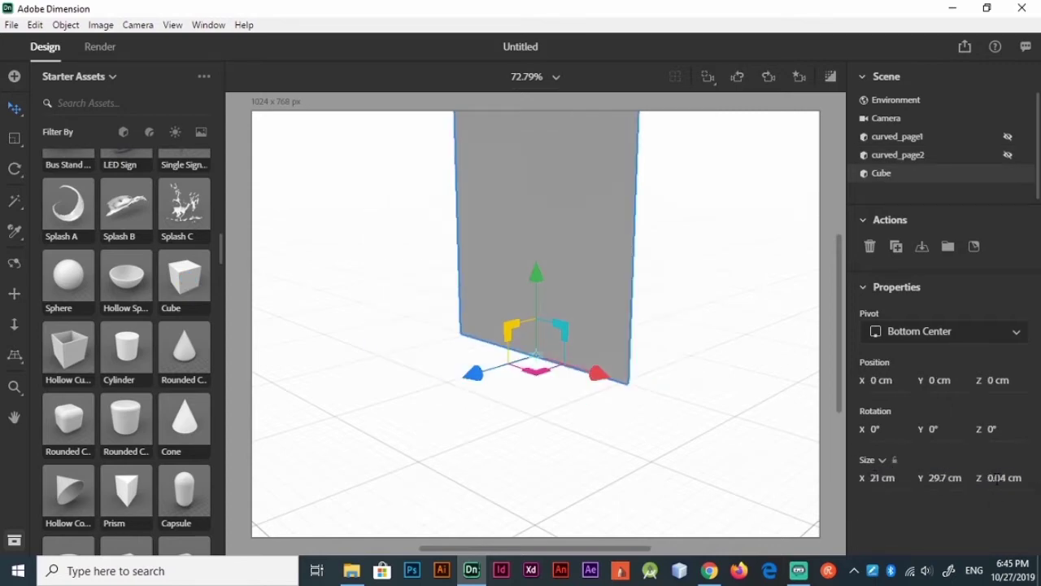
Adjust the page plane to 23.2 cm depth, 0.04 cm height and 29.7 cm length.
{"action": "type", "text": "23.2"}
{"action": "key", "text": "Return"}
{"action": "key", "text": "shift+Tab"}
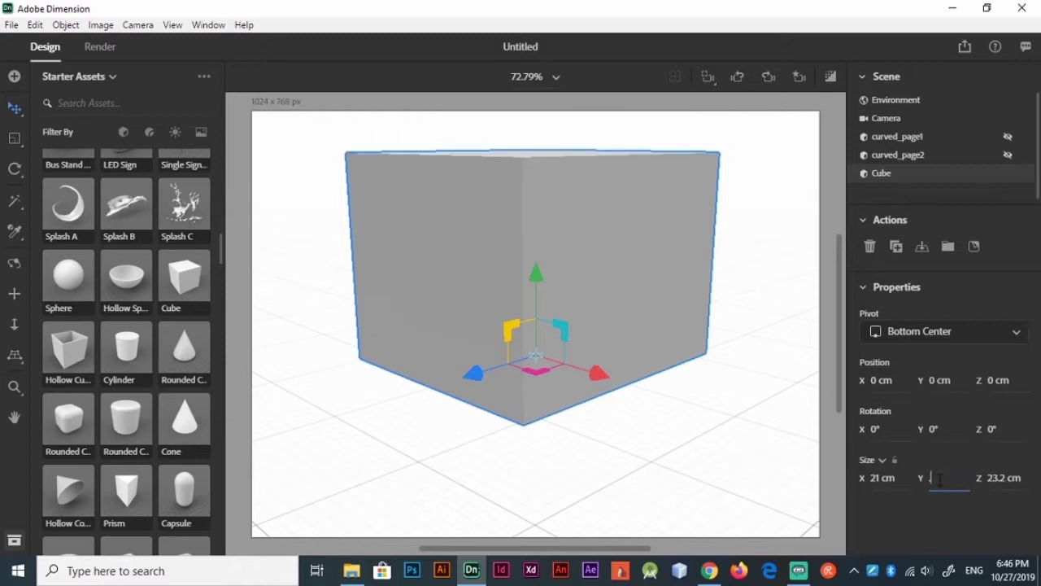
{"action": "type", "text": "0.04"}
{"action": "key", "text": "Return"}
{"action": "type", "text": "29.7"}
{"action": "key", "text": "Return"}
{"action": "key", "text": "1"}
{"action": "left_click_drag", "start_coordinate": [651, 342], "coordinate": [681, 442]}
Rename the page and duplicate it as a 1 cm deep binder slab.
{"action": "double_click", "coordinate": [882, 173]}
{"action": "type", "text": "pa"}
{"action": "key", "text": "ctrl+d"}
{"action": "key", "text": "Return"}
{"action": "left_click", "coordinate": [994, 478]}
{"action": "type", "text": "1"}
{"action": "key", "text": "Return"}
Resize the binder block to 1.5 cm depth and 2 cm height.
{"action": "middle_click_drag", "start_coordinate": [687, 334], "coordinate": [753, 441]}
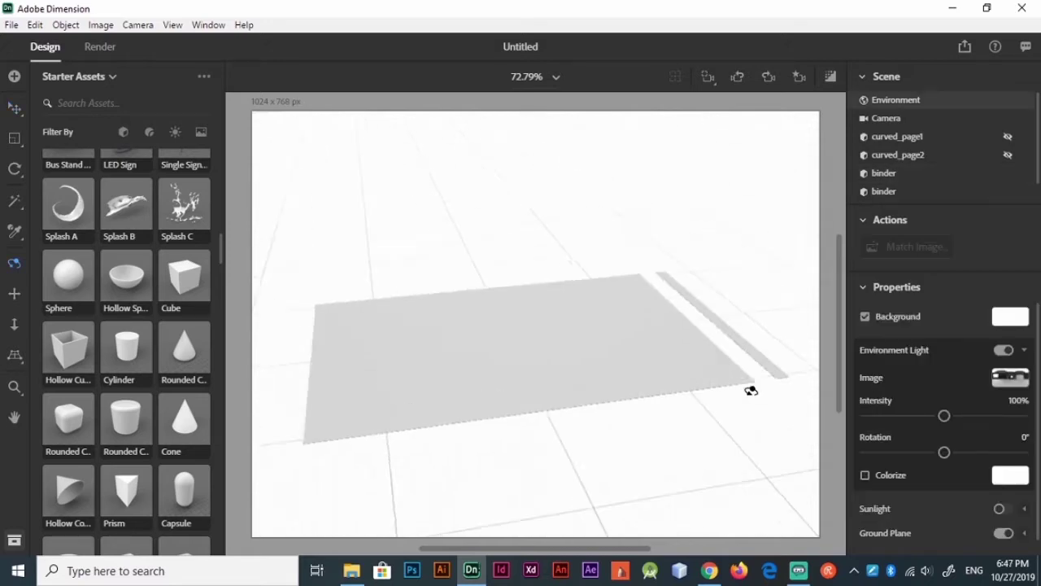
{"action": "left_click", "coordinate": [994, 478]}
{"action": "type", "text": "1.5"}
{"action": "key", "text": "Return"}
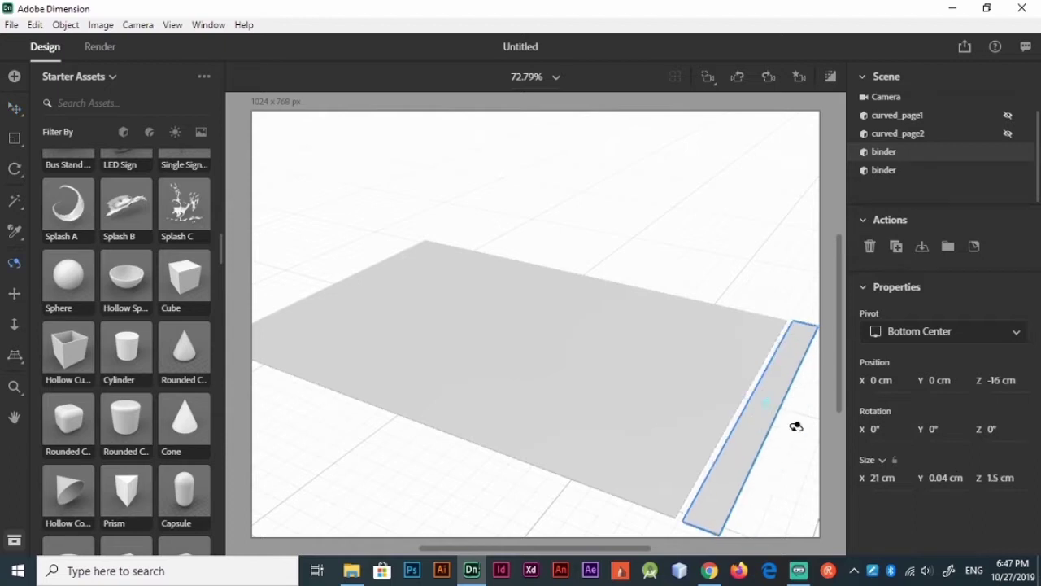
{"action": "mouse_move", "coordinate": [795, 426]}
{"action": "left_mouse_down"}
{"action": "mouse_move", "coordinate": [750, 389]}
{"action": "mouse_move", "coordinate": [732, 476]}
{"action": "left_mouse_up"}
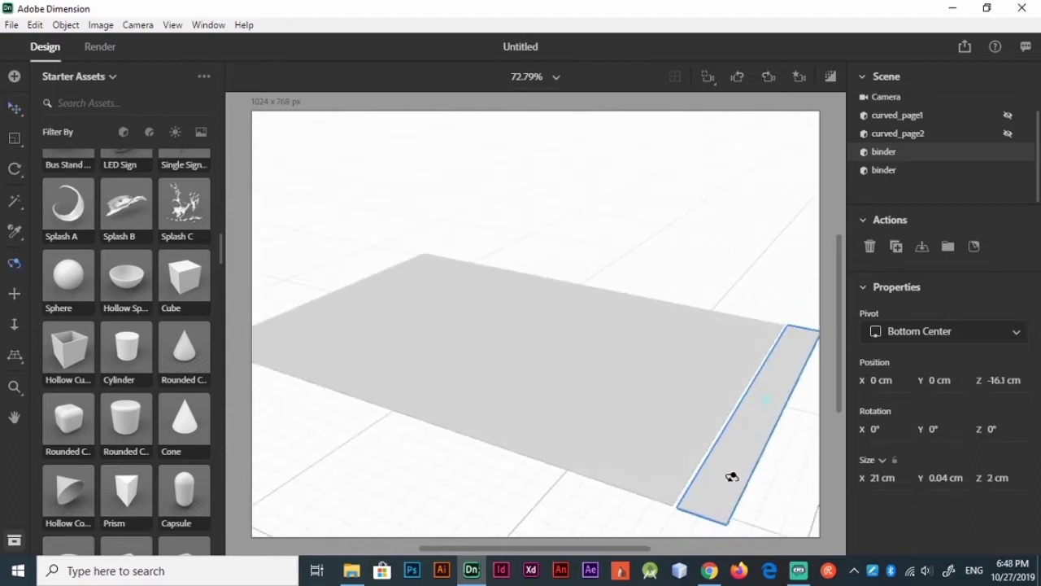
{"action": "type", "text": "4"}
{"action": "mouse_move", "coordinate": [767, 371]}
{"action": "left_mouse_down"}
{"action": "mouse_move", "coordinate": [752, 459]}
{"action": "mouse_move", "coordinate": [715, 423]}
{"action": "left_mouse_up"}
{"action": "double_click", "coordinate": [936, 477]}
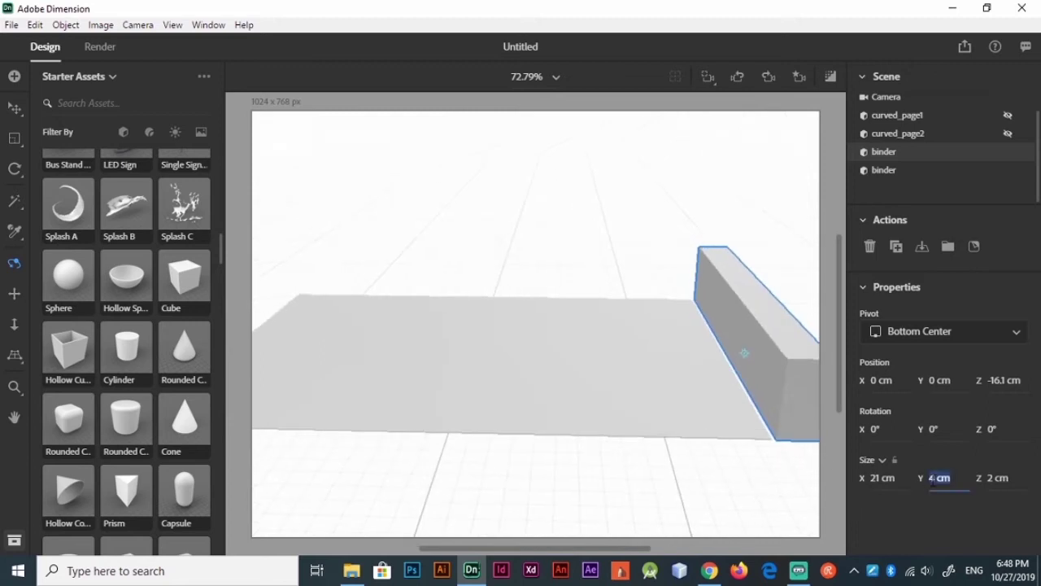
{"action": "type", "text": "2"}
{"action": "key", "text": "Return"}
Select the Back_cover page and duplicate it.
{"action": "left_click_drag", "start_coordinate": [761, 456], "coordinate": [727, 420]}
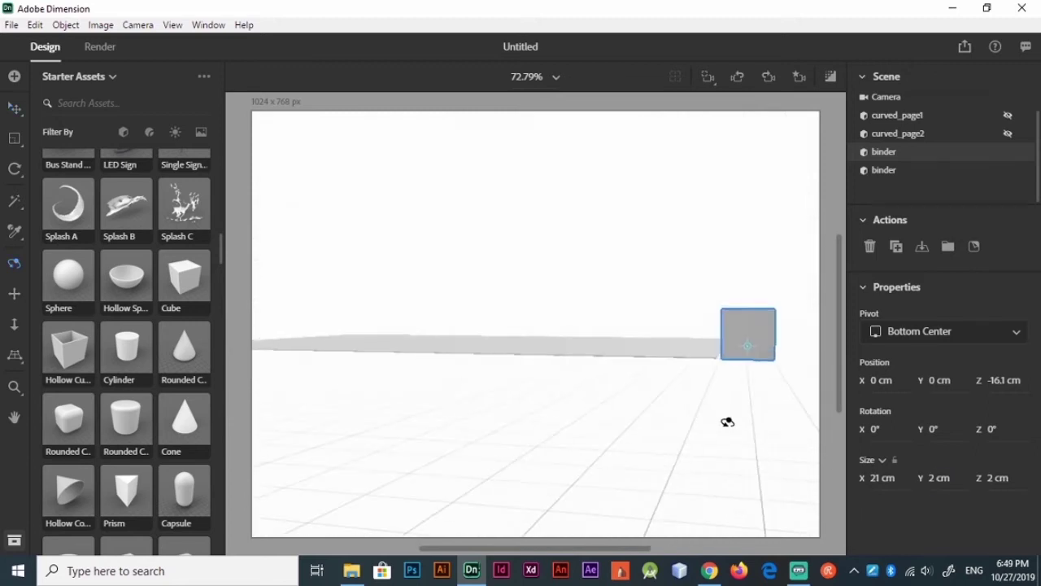
{"action": "left_click", "coordinate": [885, 170]}
{"action": "key", "text": "ctrl+d"}
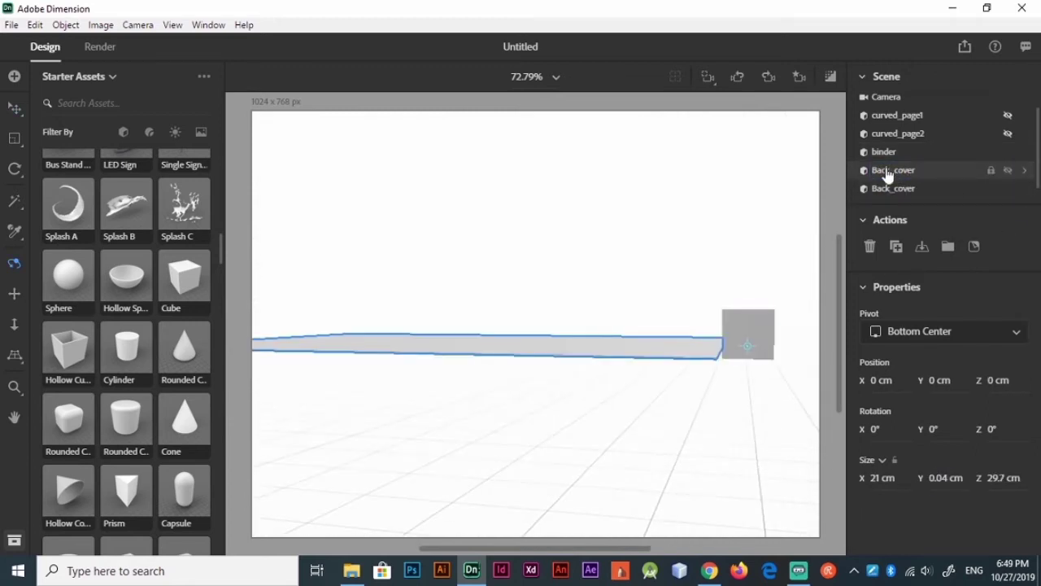
Raise the cover copy to about 1.9 cm and frame the Front_cover in view.
{"action": "left_click_drag", "start_coordinate": [481, 339], "coordinate": [476, 232]}
{"action": "mouse_move", "coordinate": [750, 342]}
{"action": "left_mouse_down"}
{"action": "mouse_move", "coordinate": [751, 376]}
{"action": "mouse_move", "coordinate": [772, 360]}
{"action": "left_mouse_up"}
{"action": "left_click", "coordinate": [773, 360]}
{"action": "left_click", "coordinate": [697, 349]}
{"action": "mouse_move", "coordinate": [697, 349]}
{"action": "left_mouse_down"}
{"action": "mouse_move", "coordinate": [721, 341]}
{"action": "mouse_move", "coordinate": [581, 329]}
{"action": "mouse_move", "coordinate": [751, 354]}
{"action": "left_mouse_up"}
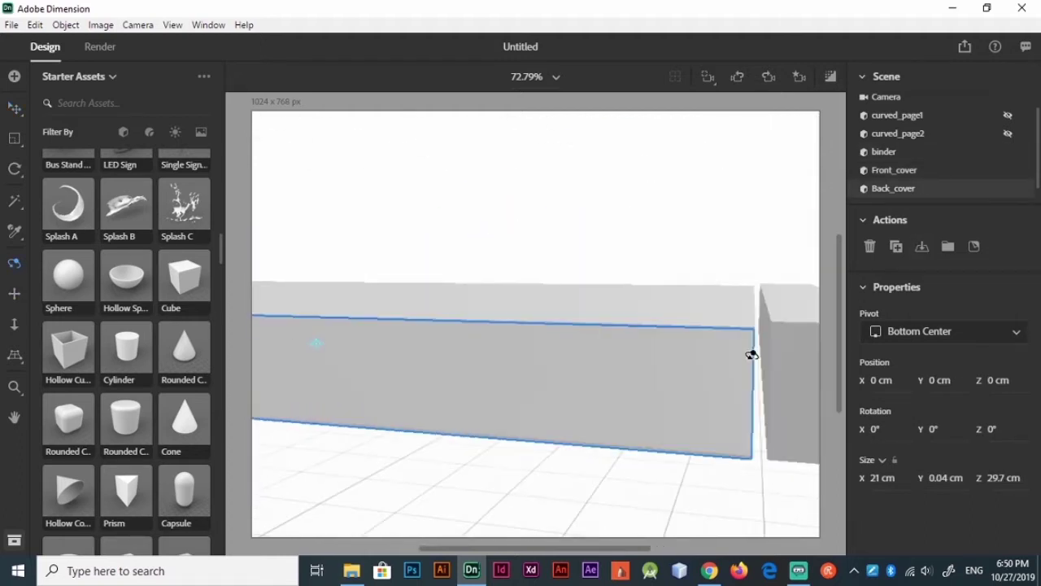
{"action": "mouse_move", "coordinate": [751, 355]}
{"action": "left_mouse_down"}
{"action": "mouse_move", "coordinate": [544, 315]}
{"action": "mouse_move", "coordinate": [906, 174]}
{"action": "left_mouse_up"}
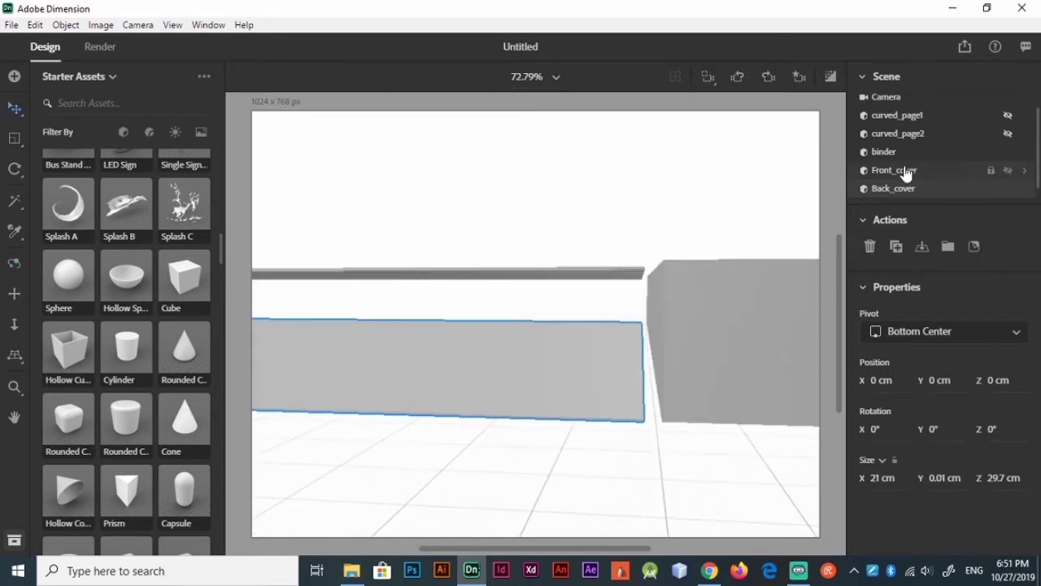
{"action": "left_click", "coordinate": [905, 171]}
{"action": "key", "text": "f"}
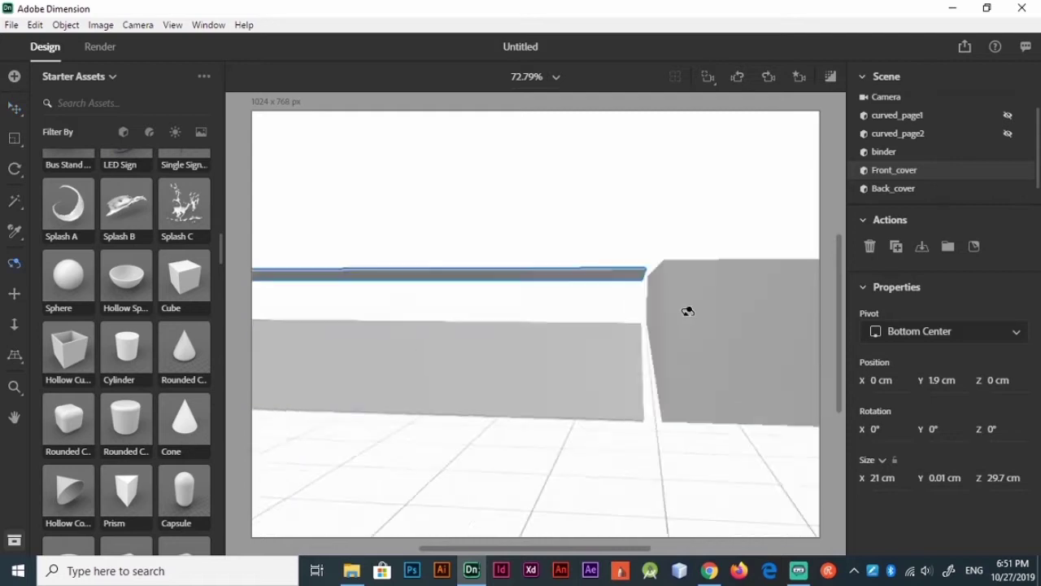
Fine-tune the Front_cover's vertical position and inspect it from below.
{"action": "double_click", "coordinate": [935, 380]}
{"action": "type", "text": "2"}
{"action": "mouse_move", "coordinate": [781, 365]}
{"action": "left_mouse_down"}
{"action": "mouse_move", "coordinate": [734, 434]}
{"action": "mouse_move", "coordinate": [639, 399]}
{"action": "mouse_move", "coordinate": [684, 382]}
{"action": "left_mouse_up"}
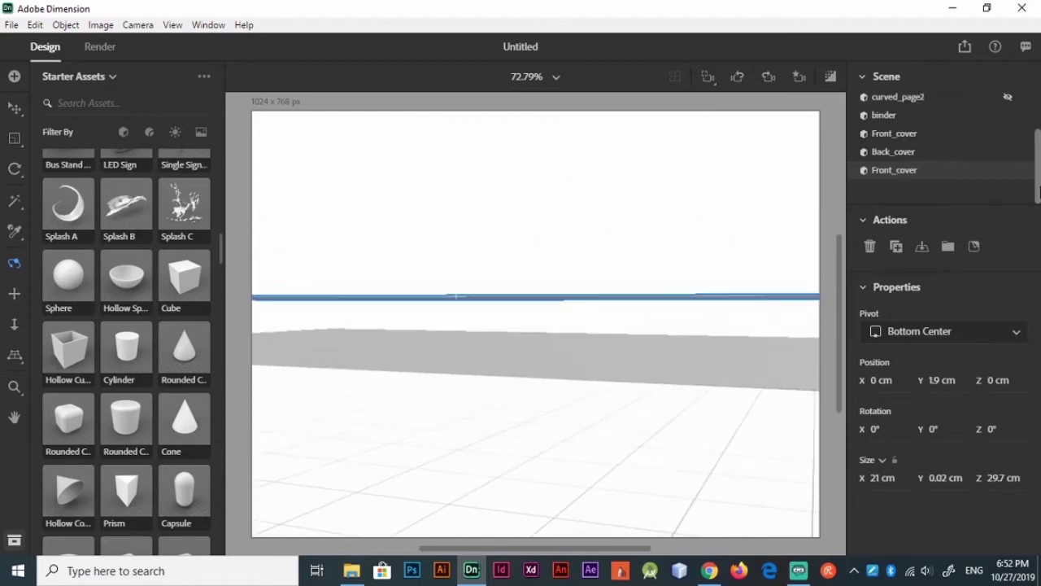
{"action": "left_click_drag", "start_coordinate": [943, 380], "coordinate": [945, 384]}
{"action": "mouse_move", "coordinate": [648, 295]}
{"action": "left_mouse_down"}
{"action": "mouse_move", "coordinate": [583, 374]}
{"action": "mouse_move", "coordinate": [787, 261]}
{"action": "mouse_move", "coordinate": [898, 181]}
{"action": "left_mouse_up"}
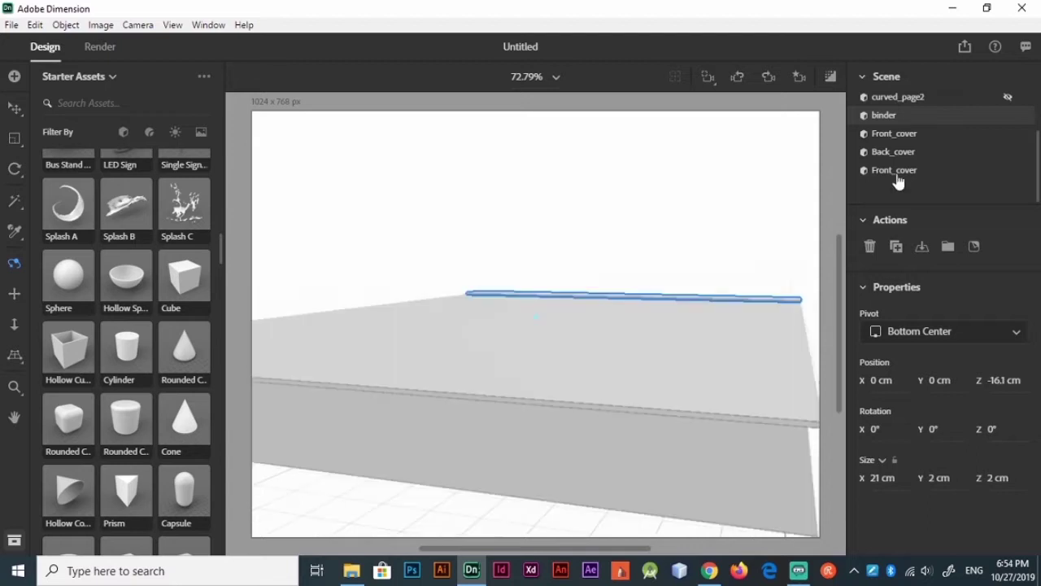
{"action": "left_click", "coordinate": [897, 174]}
Make three copies of the front cover and rename the copy to Page.
{"action": "key", "text": "ctrl+d"}
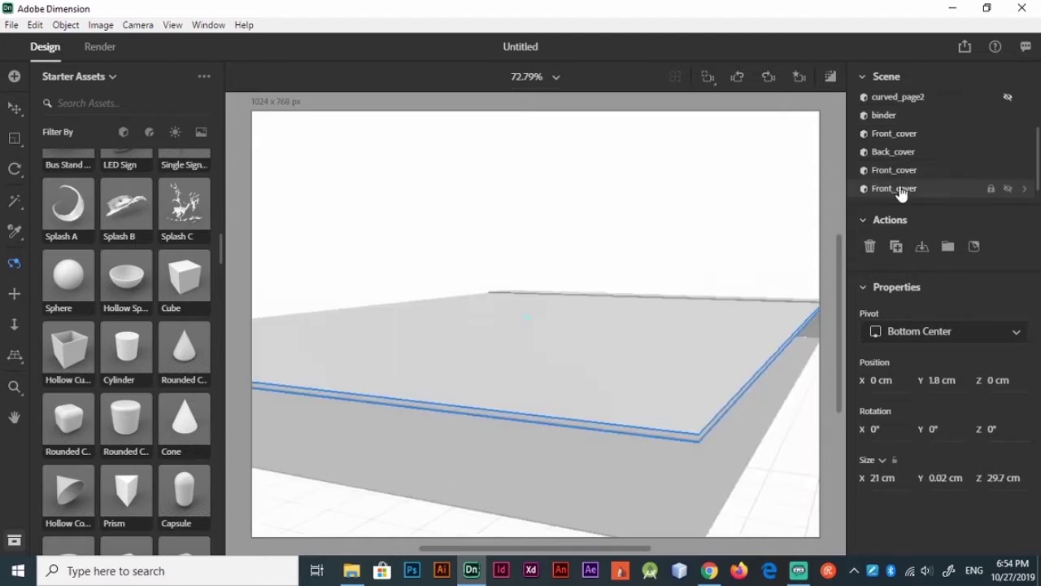
{"action": "key", "text": "ctrl+d"}
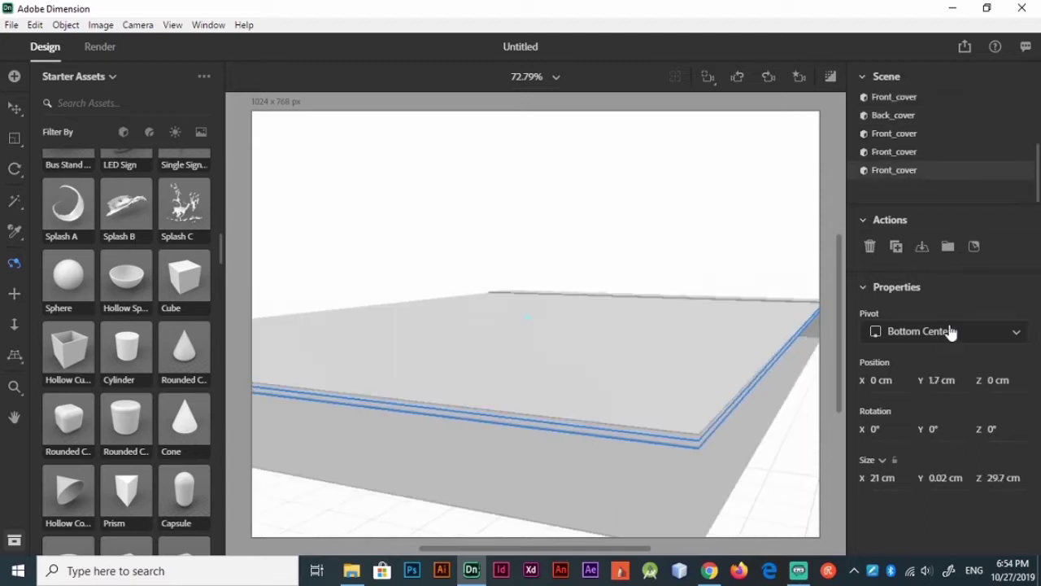
{"action": "key", "text": "ctrl+d"}
{"action": "double_click", "coordinate": [881, 149]}
{"action": "type", "text": "page"}
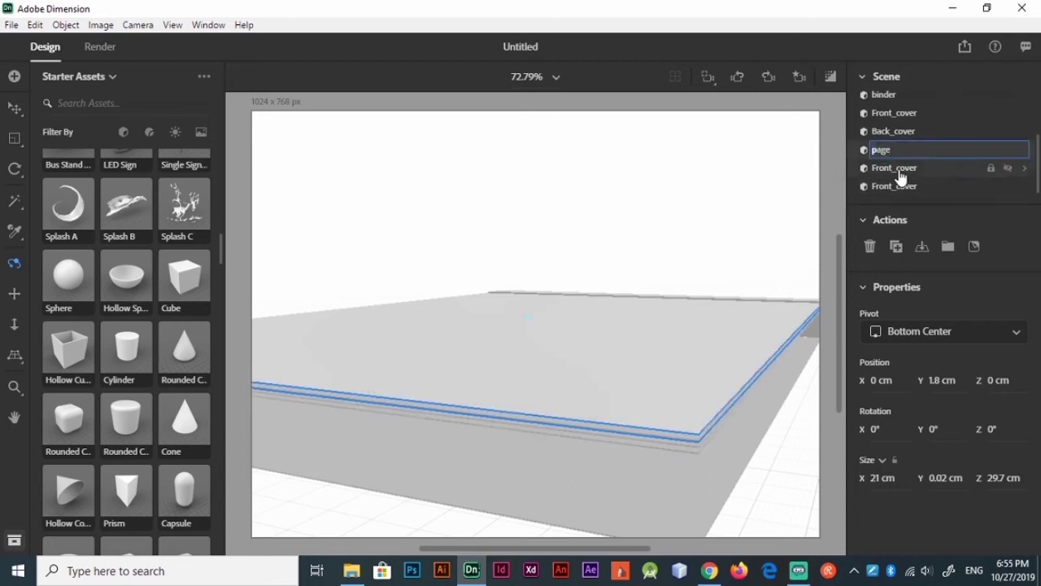
{"action": "left_click", "coordinate": [898, 169]}
{"action": "left_click", "coordinate": [894, 186]}
Duplicate the Page sheet repeatedly, each copy lower, down to 0.8 cm.
{"action": "scroll", "coordinate": [894, 183], "scroll_direction": "down", "scroll_amount": 1}
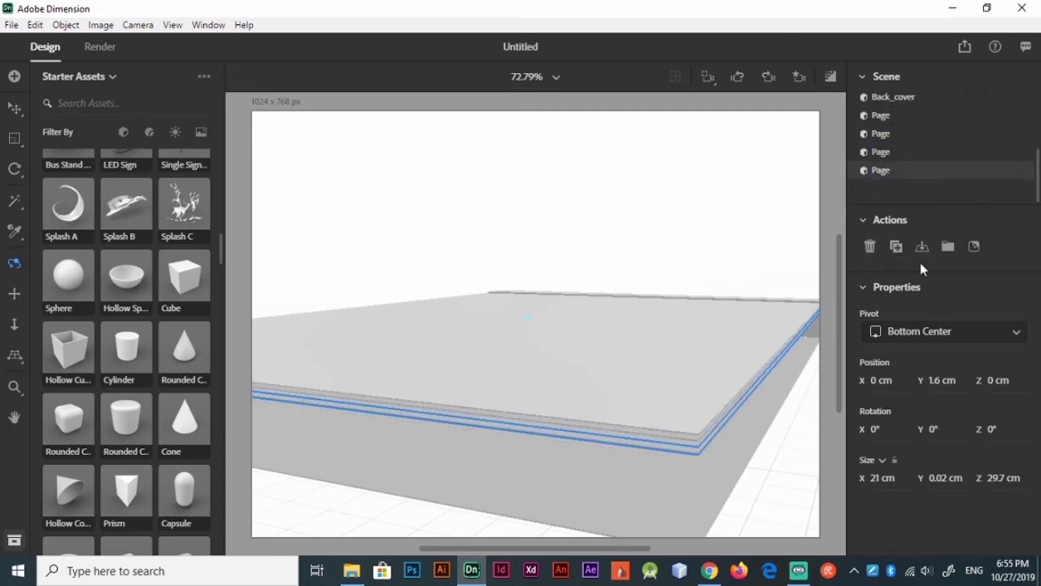
{"action": "key", "text": "ctrl+d"}
{"action": "key", "text": "Down"}
{"action": "scroll", "coordinate": [918, 191], "scroll_direction": "down", "scroll_amount": 1}
{"action": "key", "text": "ctrl+d"}
{"action": "key", "text": "Down"}
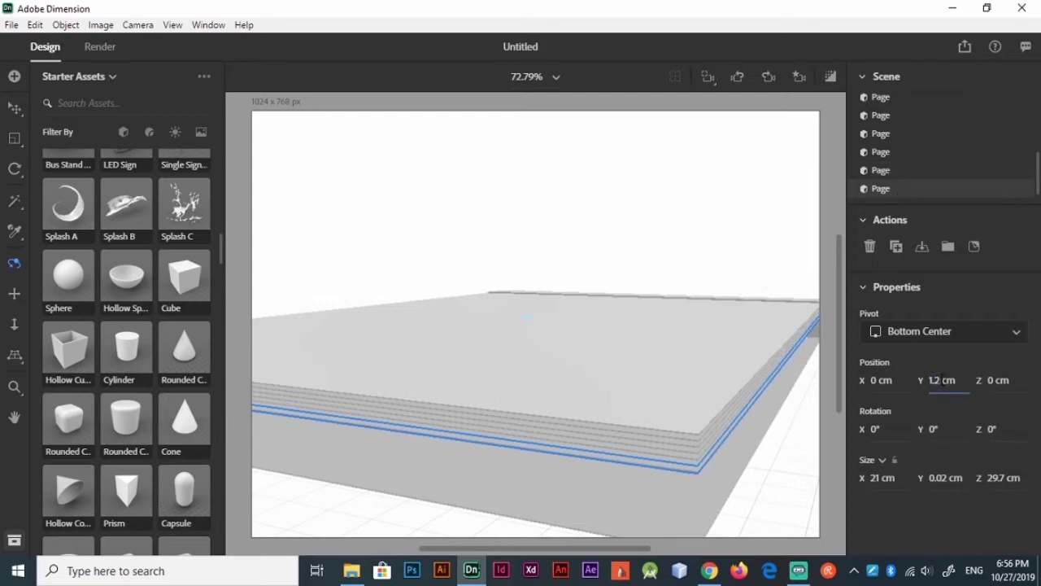
{"action": "scroll", "coordinate": [979, 205], "scroll_direction": "down", "scroll_amount": 1}
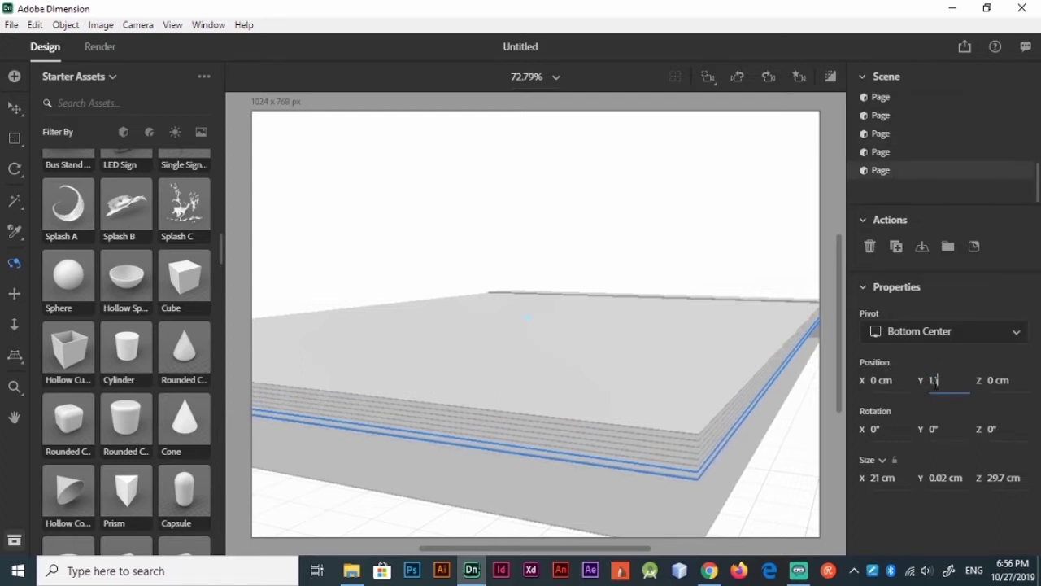
{"action": "key", "text": "Down"}
{"action": "key", "text": "Down"}
{"action": "key", "text": "ctrl+d"}
{"action": "key", "text": "Down"}
{"action": "scroll", "coordinate": [1038, 184], "scroll_direction": "down", "scroll_amount": 1}
{"action": "key", "text": "Return"}
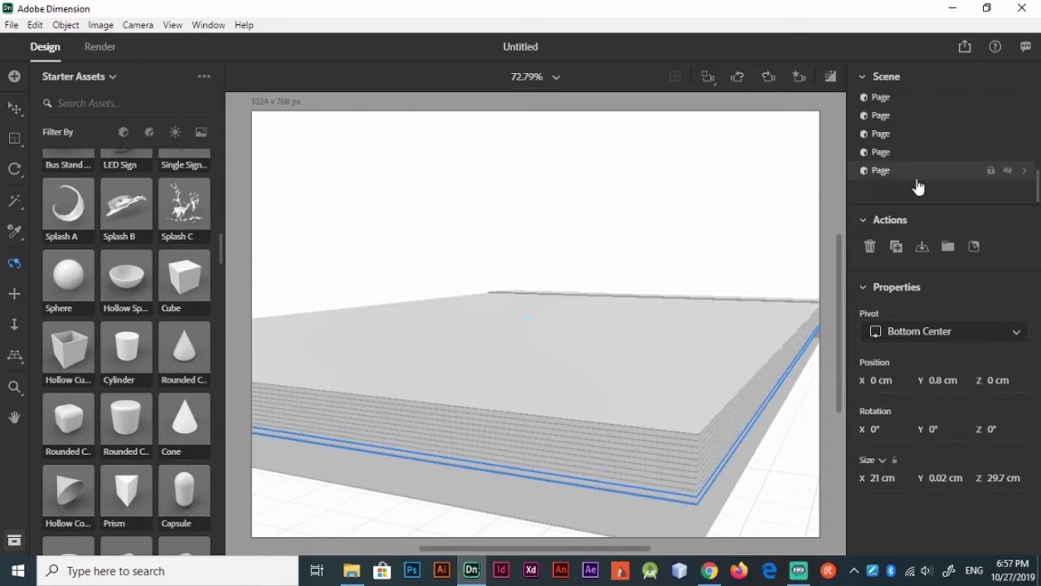
Continue adding lower Page copies down to 0.3 cm and select all Page layers.
{"action": "key", "text": "Down"}
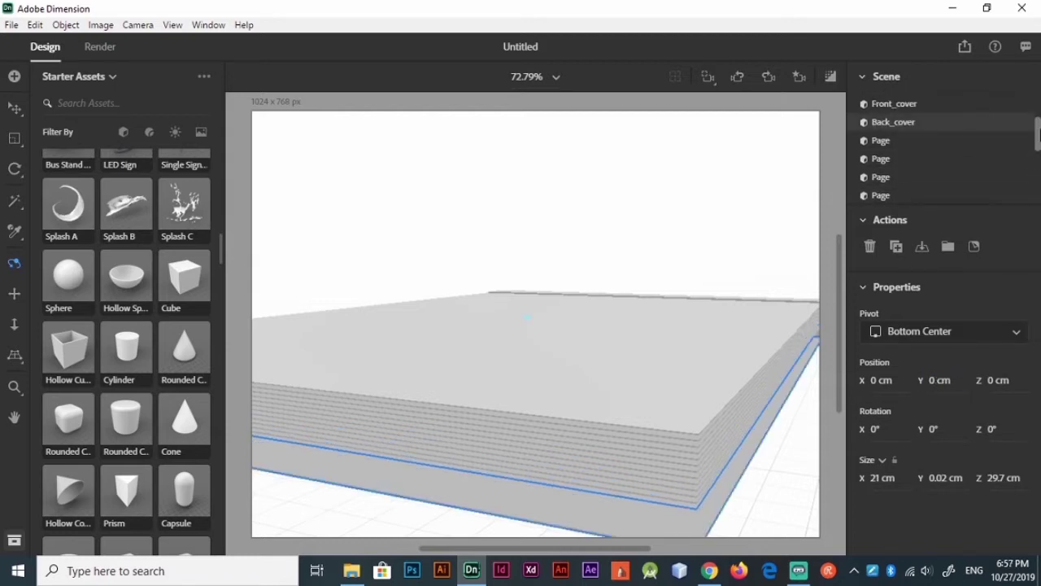
{"action": "key", "text": "Down"}
{"action": "key", "text": "Down"}
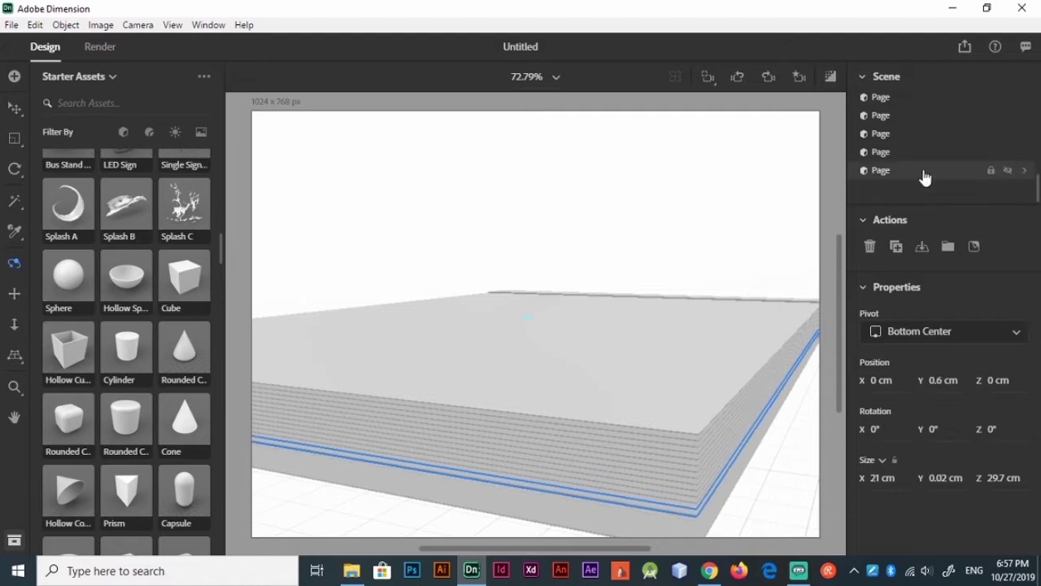
{"action": "key", "text": "Down"}
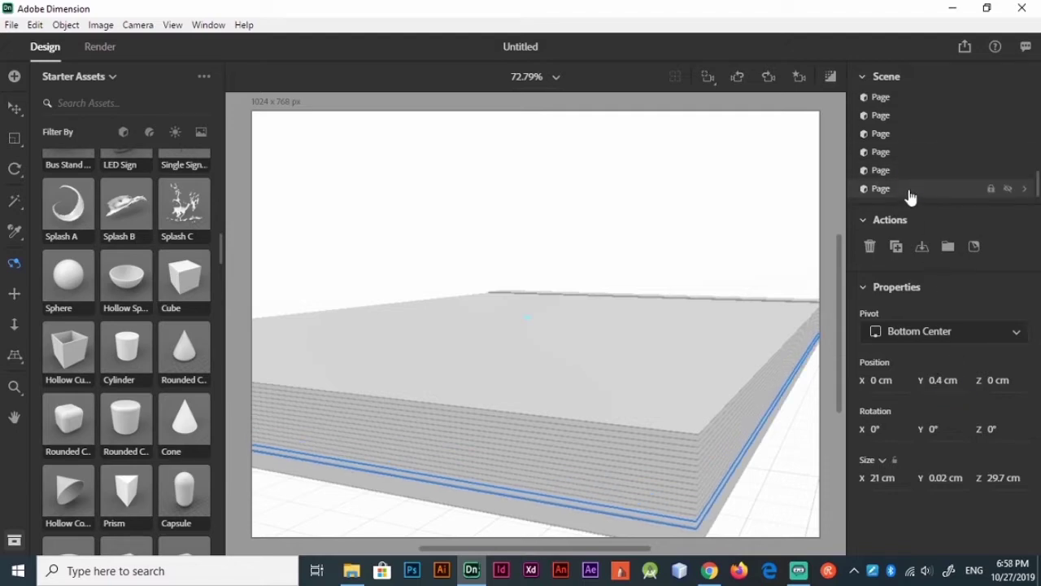
{"action": "key", "text": "Down"}
{"action": "key", "text": "Down"}
{"action": "key", "text": "Down"}
{"action": "scroll", "coordinate": [935, 163], "scroll_direction": "up", "scroll_amount": 2}
{"action": "left_click", "coordinate": [935, 163], "text": "shift"}
Group the Page sheets with Front_cover and Back_cover into the notepad1 group.
{"action": "left_click", "coordinate": [948, 245]}
{"action": "left_click", "coordinate": [925, 171]}
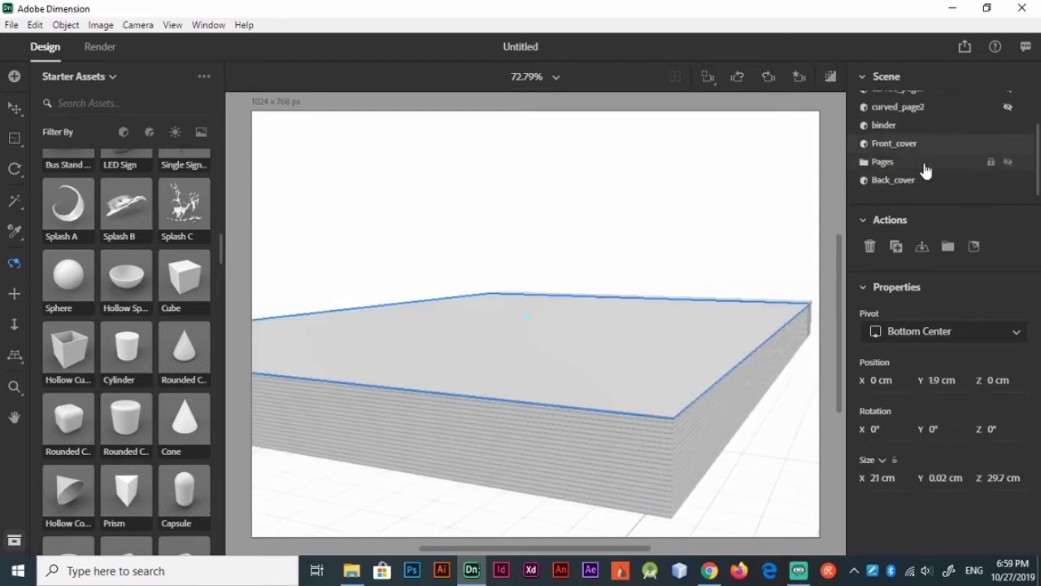
{"action": "key", "text": "ctrl+g"}
{"action": "key", "text": "Return"}
{"action": "type", "text": "notepad1"}
Orbit and pan around the stack, checking the binder, back cover and notepad1 group.
{"action": "mouse_move", "coordinate": [686, 344]}
{"action": "left_mouse_down"}
{"action": "mouse_move", "coordinate": [724, 405]}
{"action": "mouse_move", "coordinate": [696, 414]}
{"action": "left_mouse_up"}
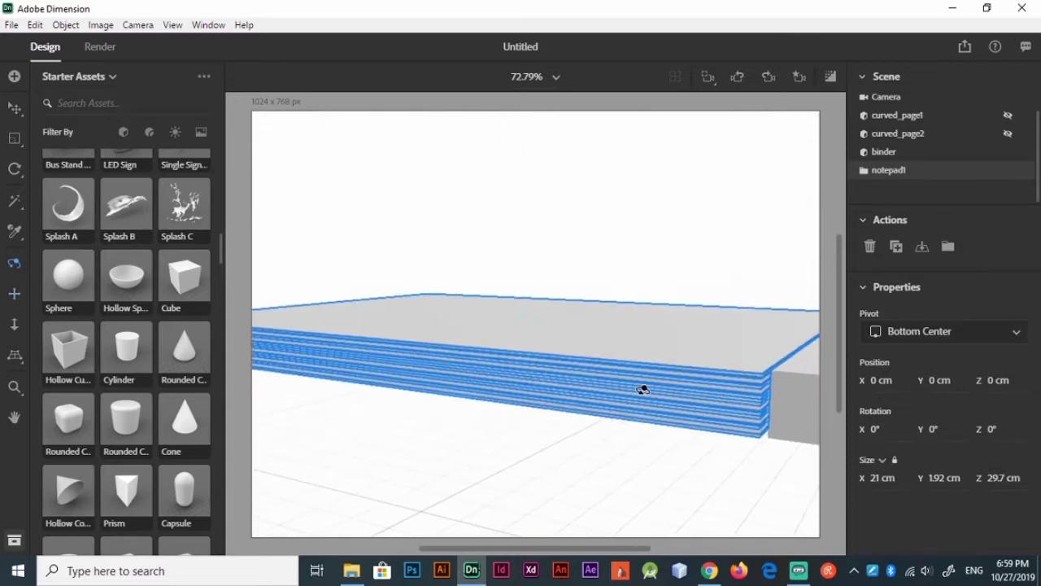
{"action": "mouse_move", "coordinate": [643, 389]}
{"action": "left_mouse_down"}
{"action": "mouse_move", "coordinate": [671, 360]}
{"action": "mouse_move", "coordinate": [690, 364]}
{"action": "left_mouse_up"}
{"action": "left_click", "coordinate": [690, 365]}
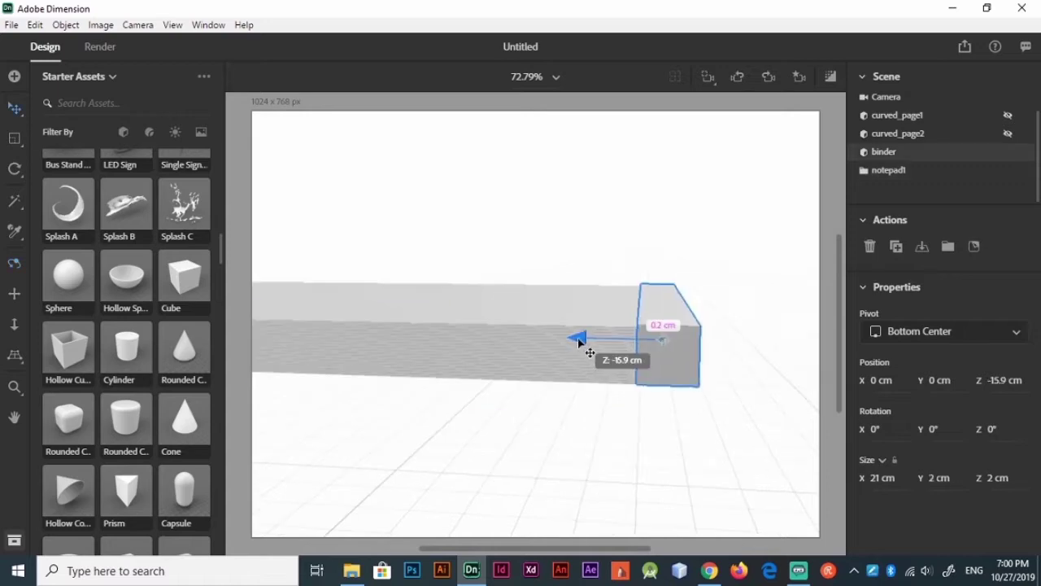
{"action": "key", "text": "2"}
{"action": "left_click_drag", "start_coordinate": [645, 355], "coordinate": [605, 418]}
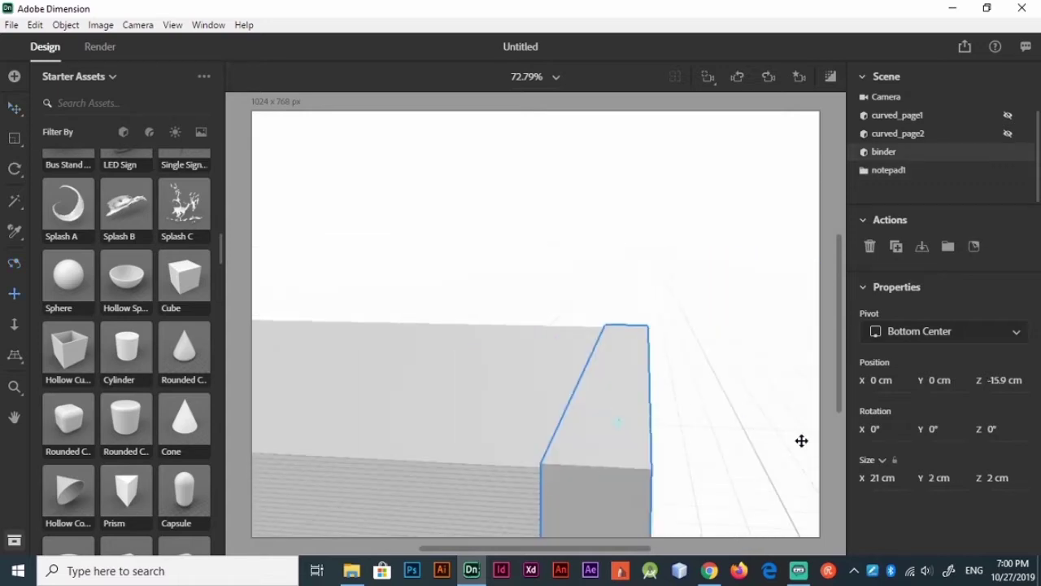
{"action": "left_click", "coordinate": [409, 385]}
{"action": "left_click", "coordinate": [906, 141]}
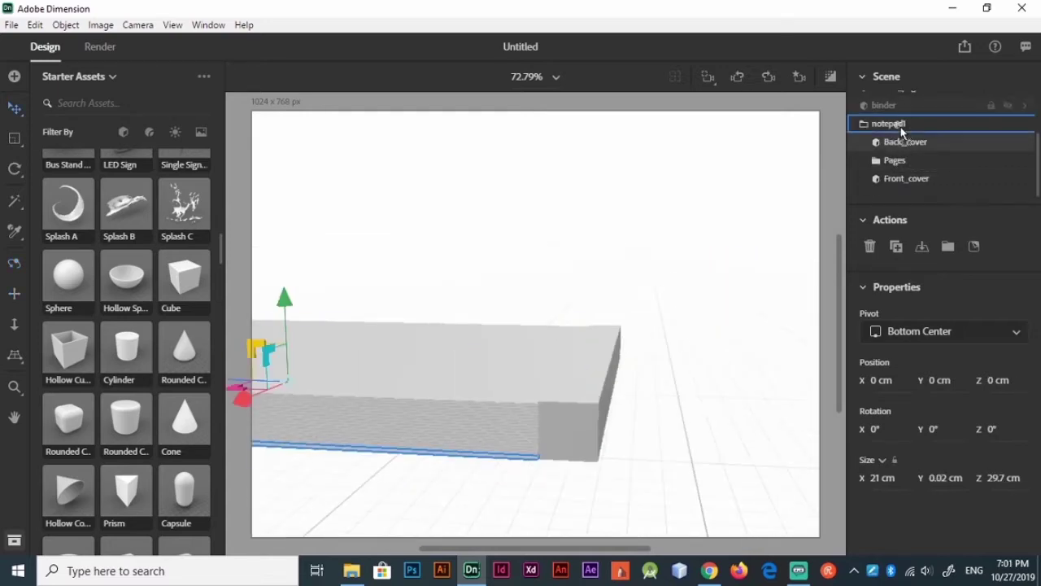
{"action": "left_click", "coordinate": [894, 122]}
{"action": "mouse_move", "coordinate": [676, 372]}
{"action": "left_mouse_down"}
{"action": "mouse_move", "coordinate": [750, 377]}
{"action": "mouse_move", "coordinate": [671, 416]}
{"action": "left_mouse_up"}
{"action": "key", "text": "2"}
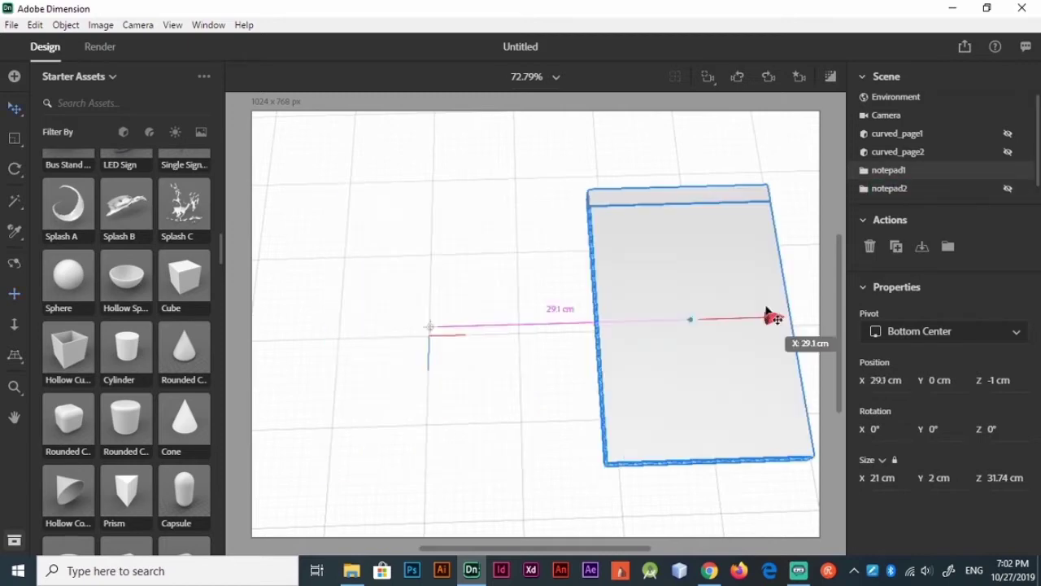
Move curved_page2 into the notepad group and rename it curved_page2_front.
{"action": "scroll", "coordinate": [925, 159], "scroll_direction": "down", "scroll_amount": 2}
{"action": "scroll", "coordinate": [924, 160], "scroll_direction": "down", "scroll_amount": 2}
{"action": "mouse_move", "coordinate": [924, 160]}
{"action": "left_mouse_down"}
{"action": "mouse_move", "coordinate": [903, 178]}
{"action": "mouse_move", "coordinate": [897, 130]}
{"action": "left_mouse_up"}
{"action": "double_click", "coordinate": [905, 118]}
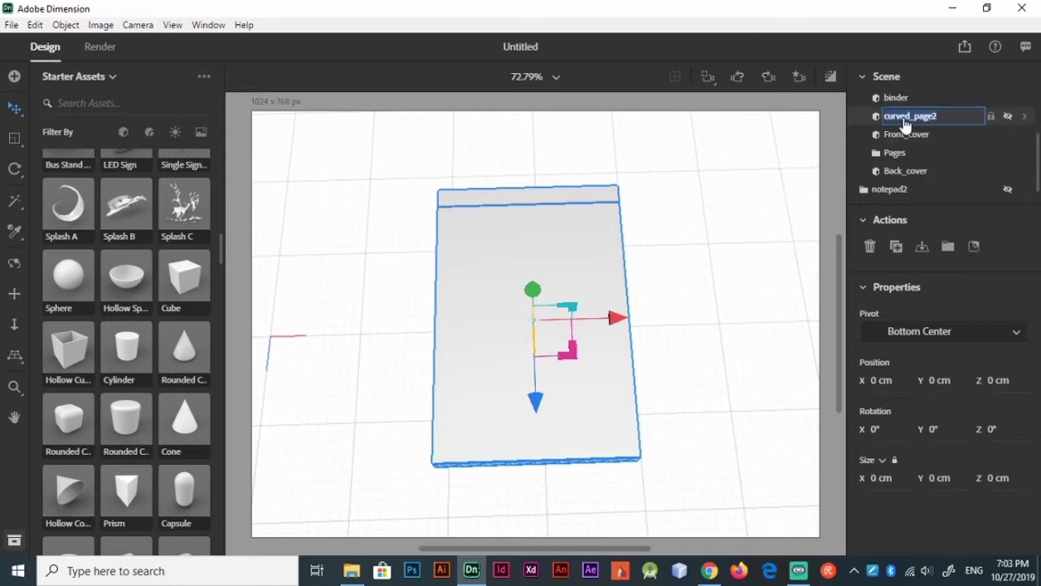
{"action": "type", "text": "_front"}
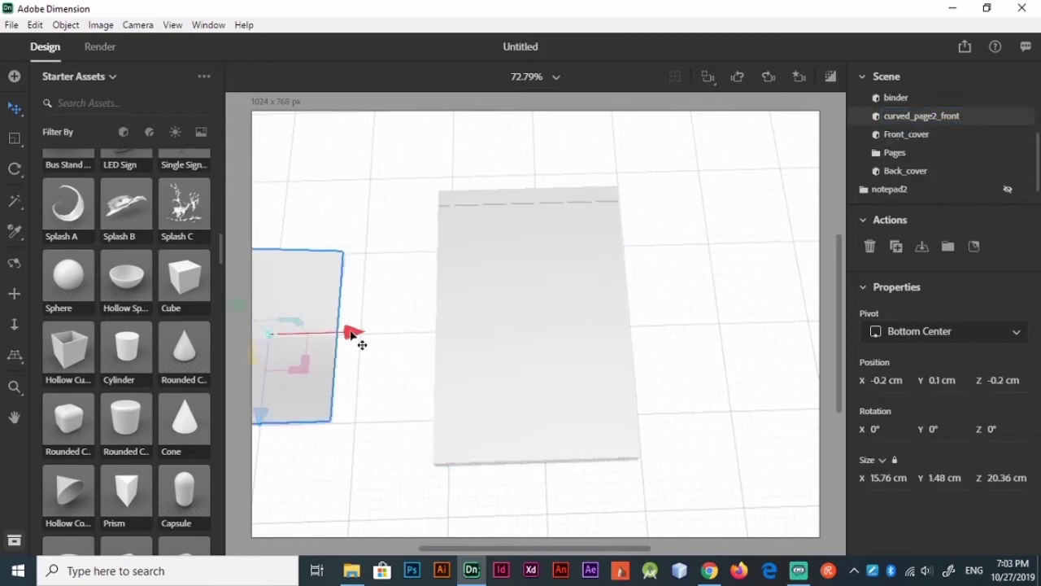
Slide curved_page2_front along X and size it 21 × 29.5 cm.
{"action": "left_click_drag", "start_coordinate": [360, 344], "coordinate": [426, 309]}
{"action": "key", "text": "Tab"}
{"action": "left_click", "coordinate": [1006, 477]}
{"action": "type", "text": "29.5"}
{"action": "key", "text": "Return"}
Flip the curved page over to curl above the pad at 3 cm height.
{"action": "mouse_move", "coordinate": [558, 268]}
{"action": "left_mouse_down"}
{"action": "mouse_move", "coordinate": [558, 228]}
{"action": "mouse_move", "coordinate": [578, 236]}
{"action": "left_mouse_up"}
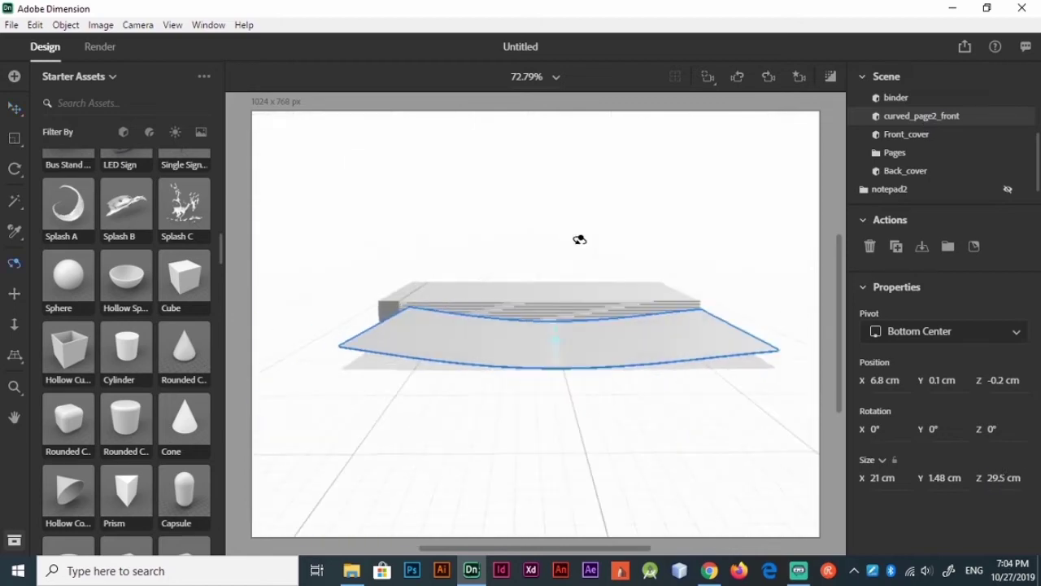
{"action": "key", "text": "r"}
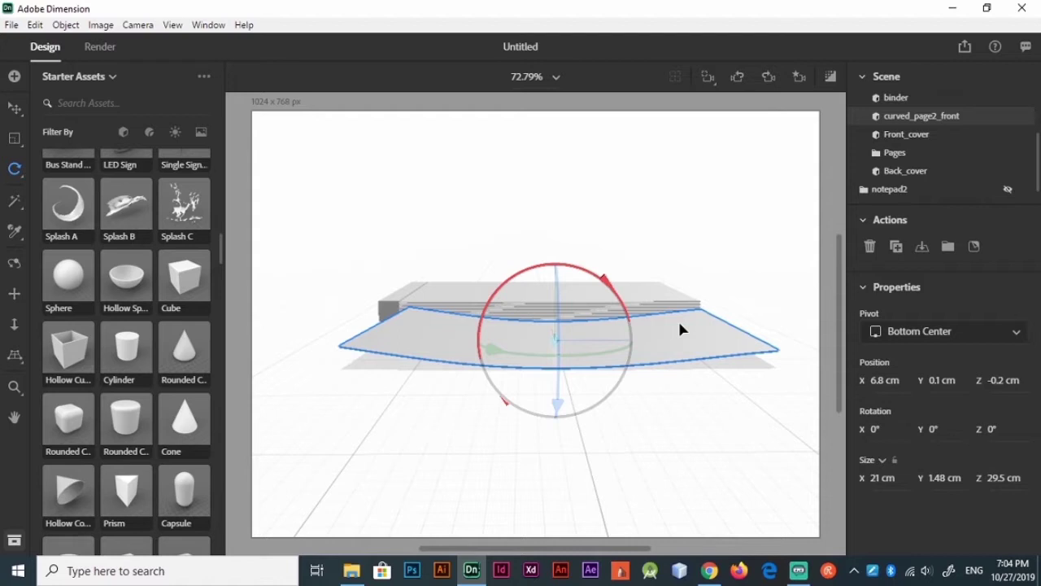
{"action": "left_click_drag", "start_coordinate": [680, 327], "coordinate": [450, 304]}
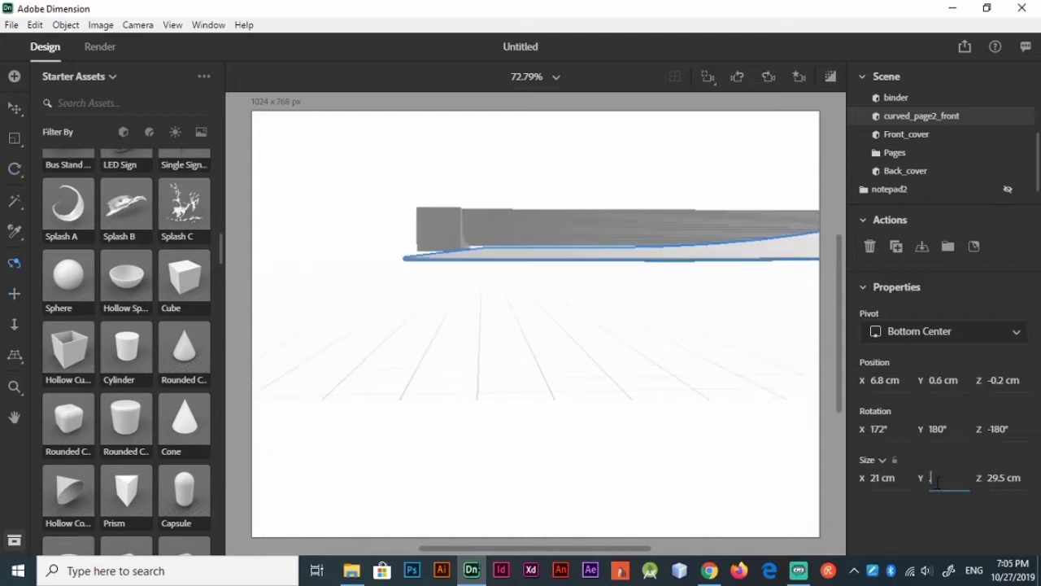
{"action": "mouse_move", "coordinate": [449, 304]}
{"action": "left_mouse_down"}
{"action": "mouse_move", "coordinate": [686, 356]}
{"action": "mouse_move", "coordinate": [778, 233]}
{"action": "mouse_move", "coordinate": [688, 291]}
{"action": "mouse_move", "coordinate": [697, 356]}
{"action": "mouse_move", "coordinate": [736, 372]}
{"action": "left_mouse_up"}
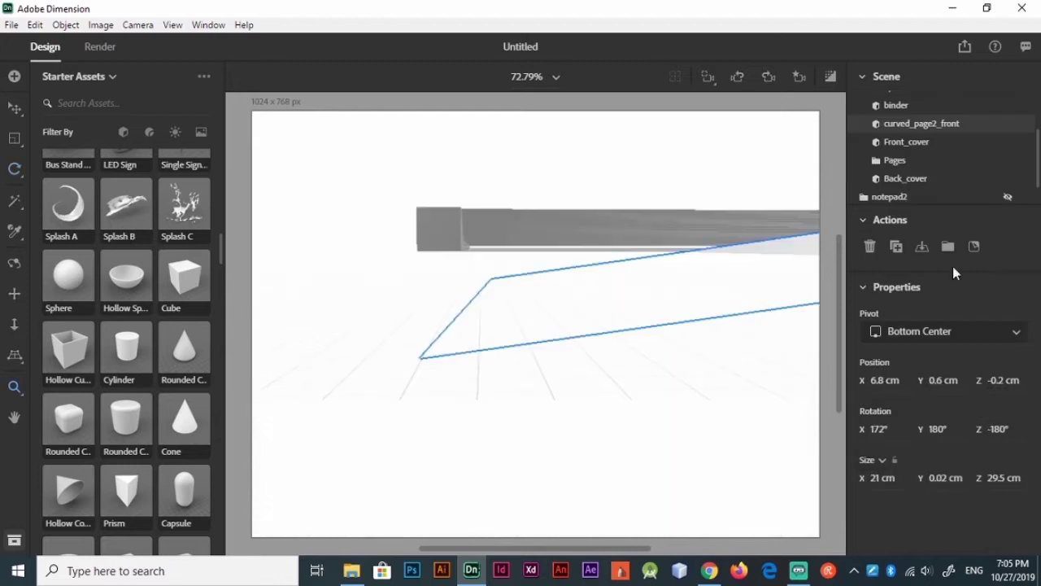
{"action": "key", "text": "f"}
{"action": "key", "text": "Return"}
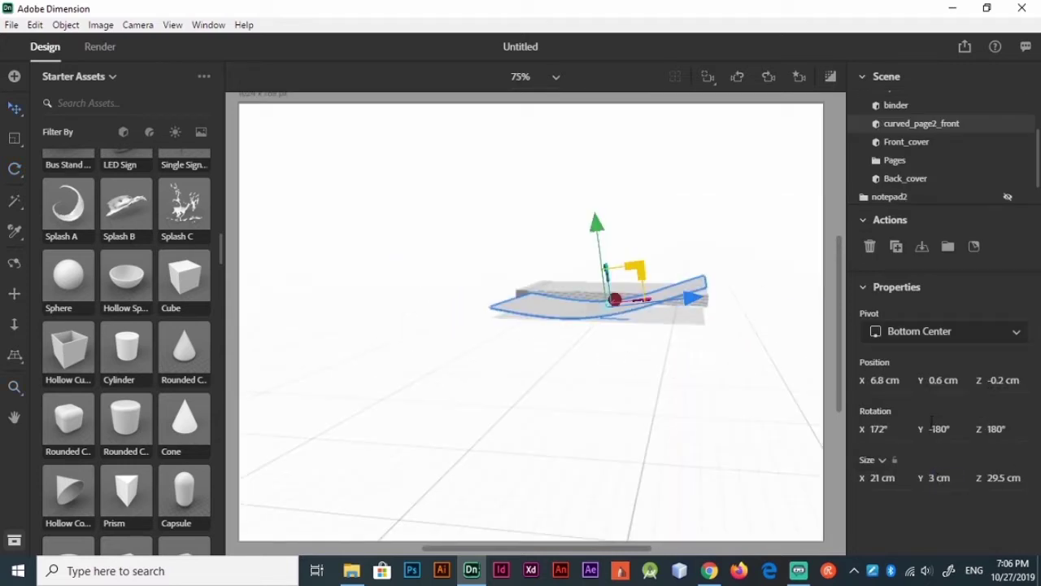
{"action": "scroll", "coordinate": [554, 333], "scroll_direction": "up", "scroll_amount": 3}
{"action": "scroll", "coordinate": [613, 338], "scroll_direction": "down", "scroll_amount": 3}
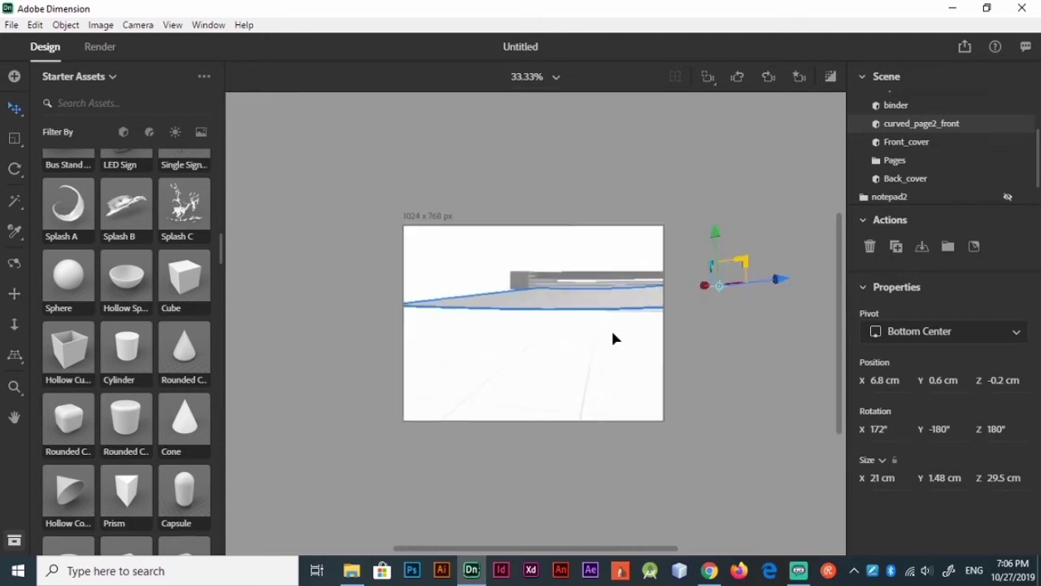
Enlarge the canvas, browse the Pages folder, and reselect curved_page2_front.
{"action": "key", "text": "ctrl+0"}
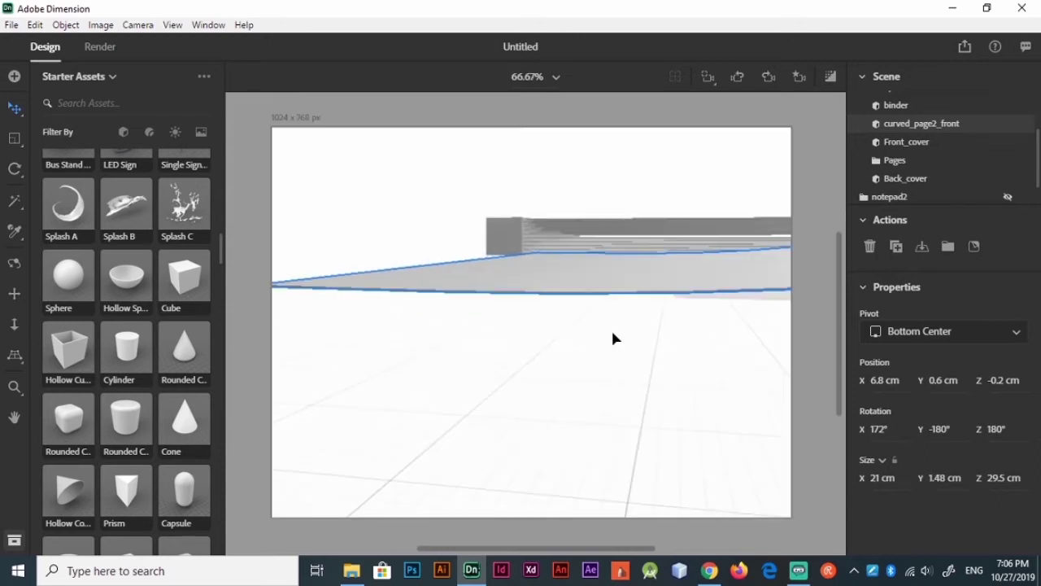
{"action": "left_click", "coordinate": [881, 160]}
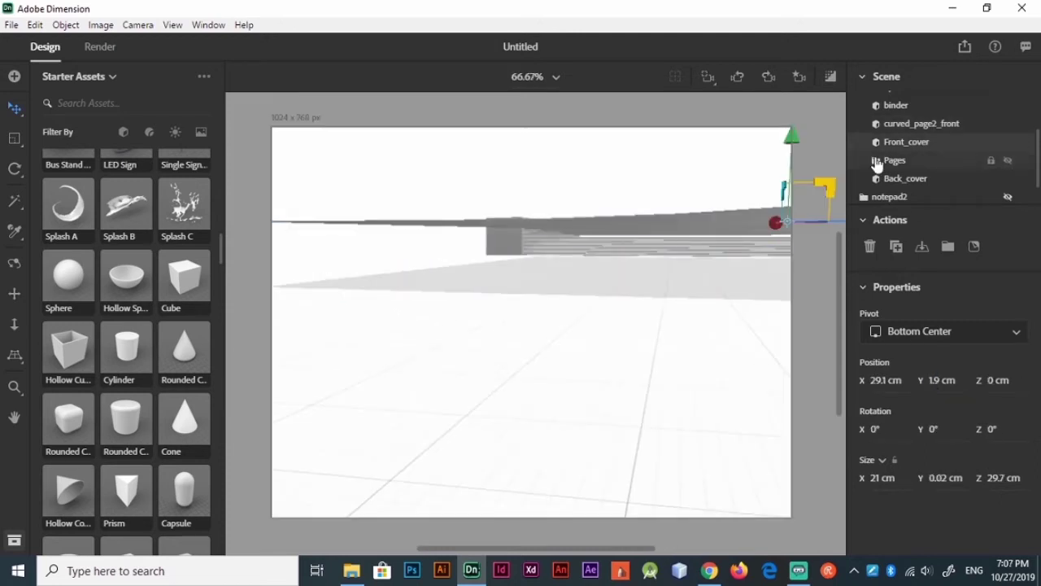
{"action": "scroll", "coordinate": [935, 154], "scroll_direction": "down", "scroll_amount": 2}
{"action": "scroll", "coordinate": [919, 134], "scroll_direction": "down", "scroll_amount": 1}
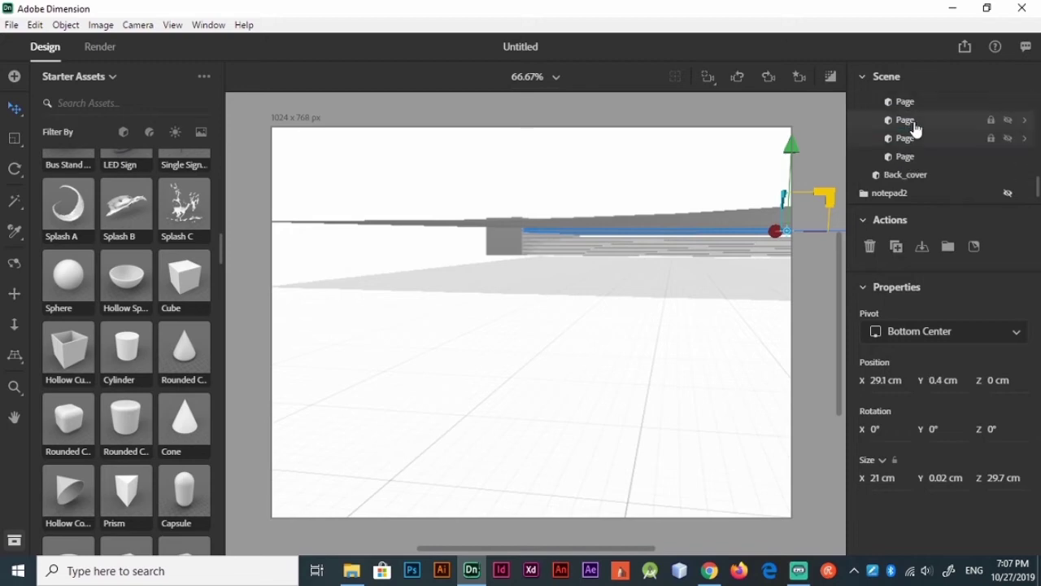
{"action": "scroll", "coordinate": [898, 113], "scroll_direction": "down", "scroll_amount": 1}
{"action": "left_click", "coordinate": [905, 146]}
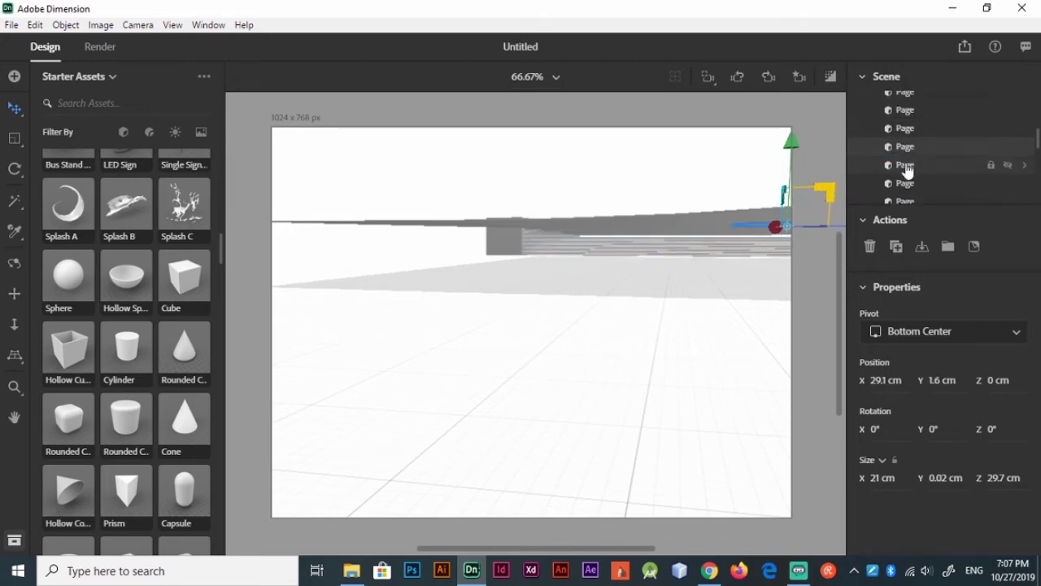
{"action": "scroll", "coordinate": [903, 195], "scroll_direction": "up", "scroll_amount": 3}
{"action": "left_click", "coordinate": [903, 142]}
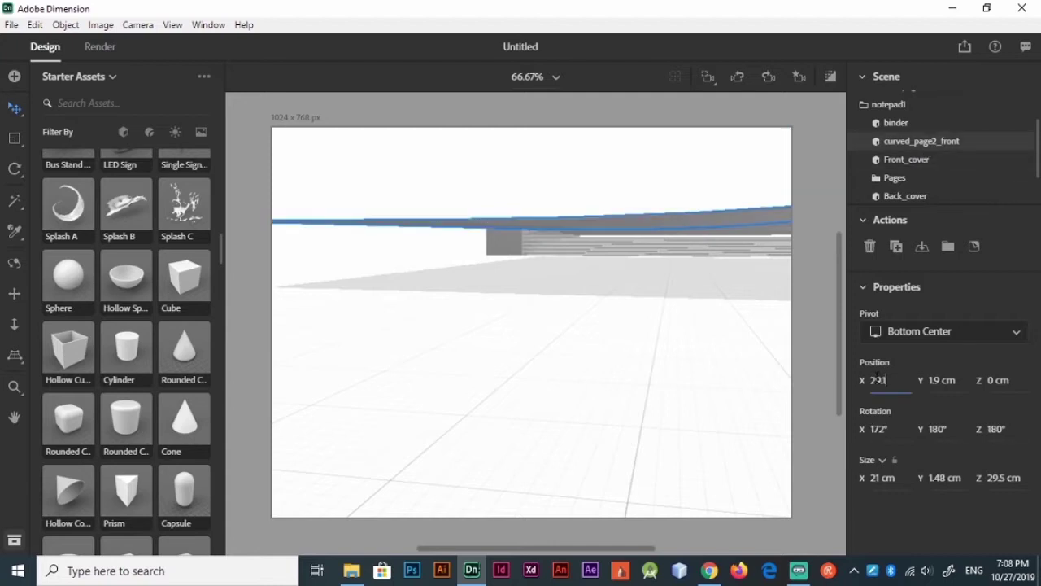
Set curved_page2_front to X 29.1 cm and hide the flat Front_cover.
{"action": "key", "text": "1"}
{"action": "left_click_drag", "start_coordinate": [790, 332], "coordinate": [778, 206]}
{"action": "left_click", "coordinate": [634, 193]}
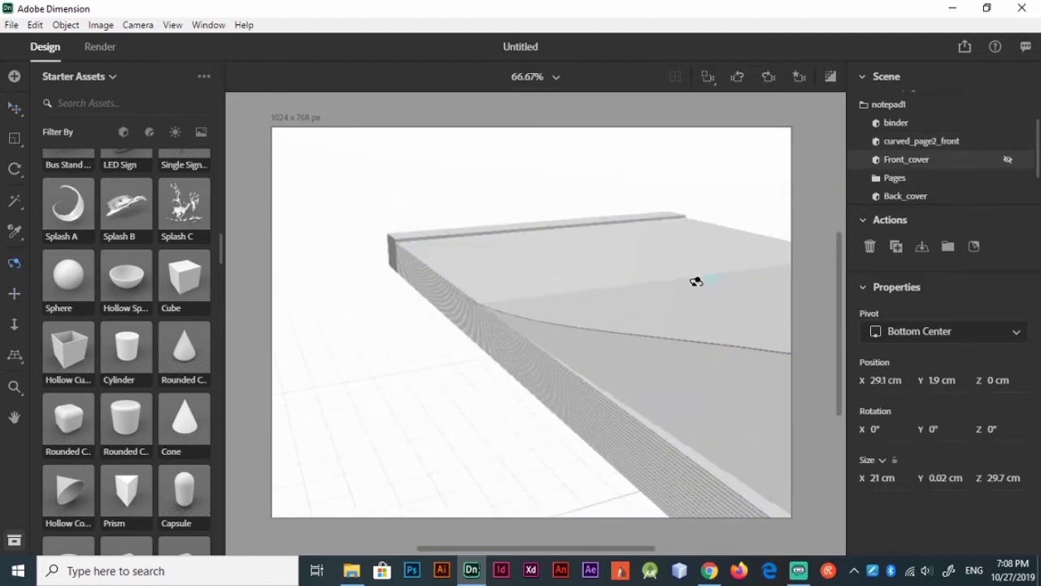
{"action": "left_click", "coordinate": [921, 143]}
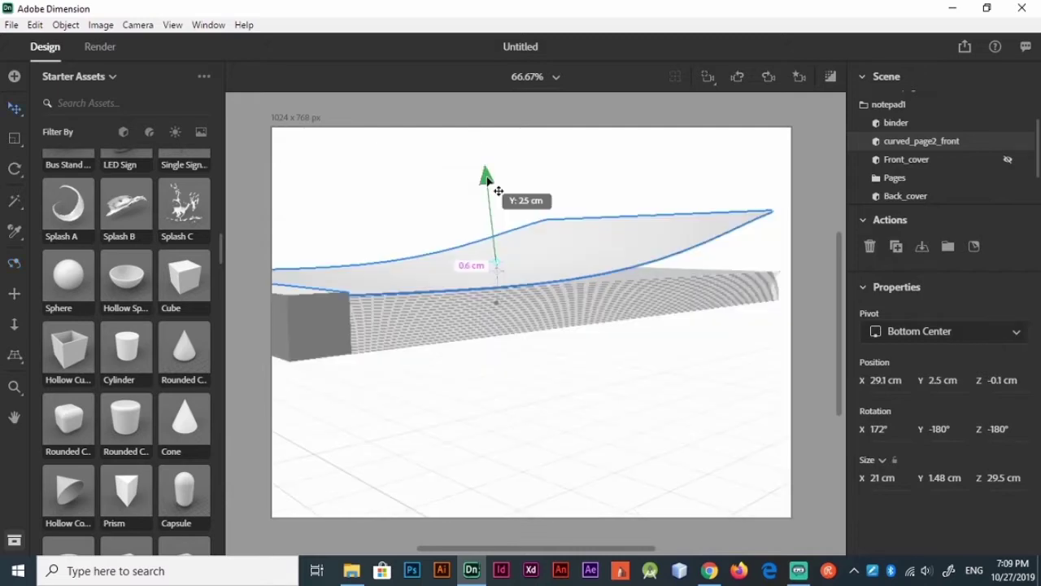
Colour the curved page dark red and nudge it to X 29.6 cm.
{"action": "left_click_drag", "start_coordinate": [651, 343], "coordinate": [574, 369]}
{"action": "key", "text": "Escape"}
{"action": "mouse_move", "coordinate": [580, 332]}
{"action": "left_mouse_down"}
{"action": "mouse_move", "coordinate": [762, 453]}
{"action": "mouse_move", "coordinate": [629, 320]}
{"action": "mouse_move", "coordinate": [668, 203]}
{"action": "mouse_move", "coordinate": [683, 209]}
{"action": "left_mouse_up"}
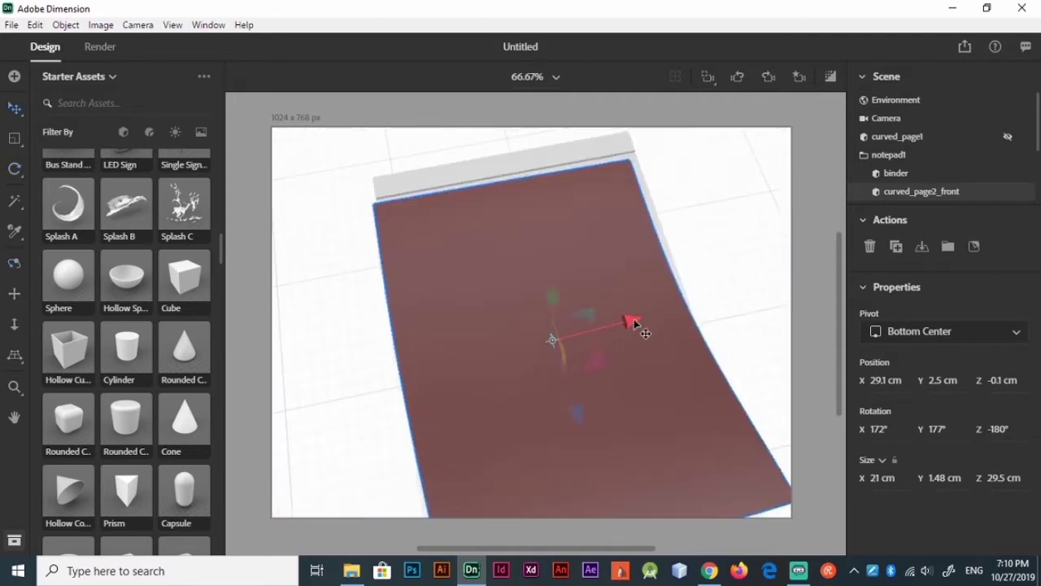
{"action": "left_click_drag", "start_coordinate": [627, 325], "coordinate": [636, 323]}
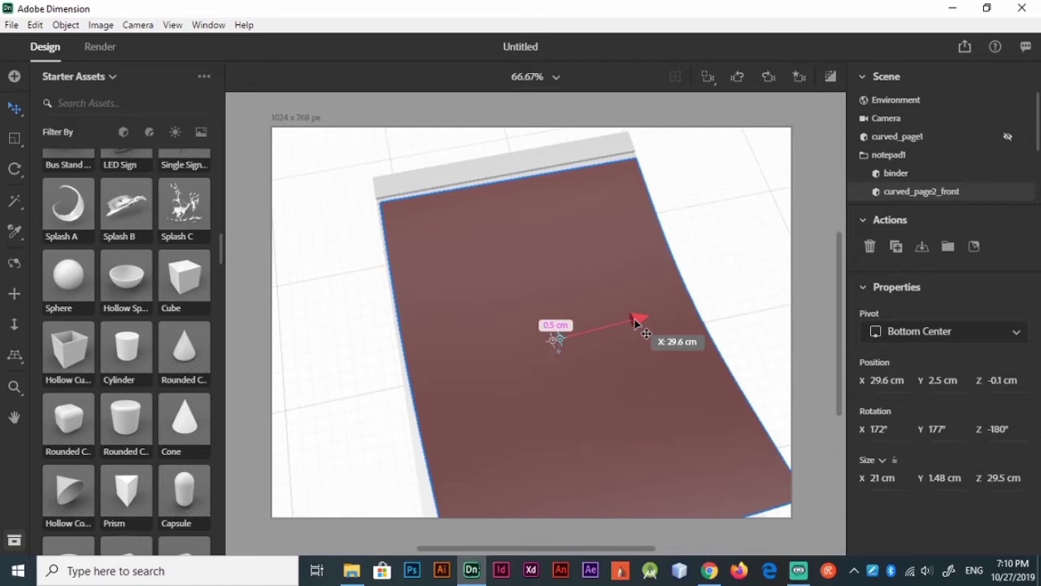
Adjust the curved page's rotation, frame curved_page1, and undo an accidental move.
{"action": "key", "text": "r"}
{"action": "mouse_move", "coordinate": [550, 320]}
{"action": "left_mouse_down"}
{"action": "mouse_move", "coordinate": [548, 357]}
{"action": "mouse_move", "coordinate": [507, 344]}
{"action": "left_mouse_up"}
{"action": "key", "text": "1"}
{"action": "left_click_drag", "start_coordinate": [648, 358], "coordinate": [606, 353]}
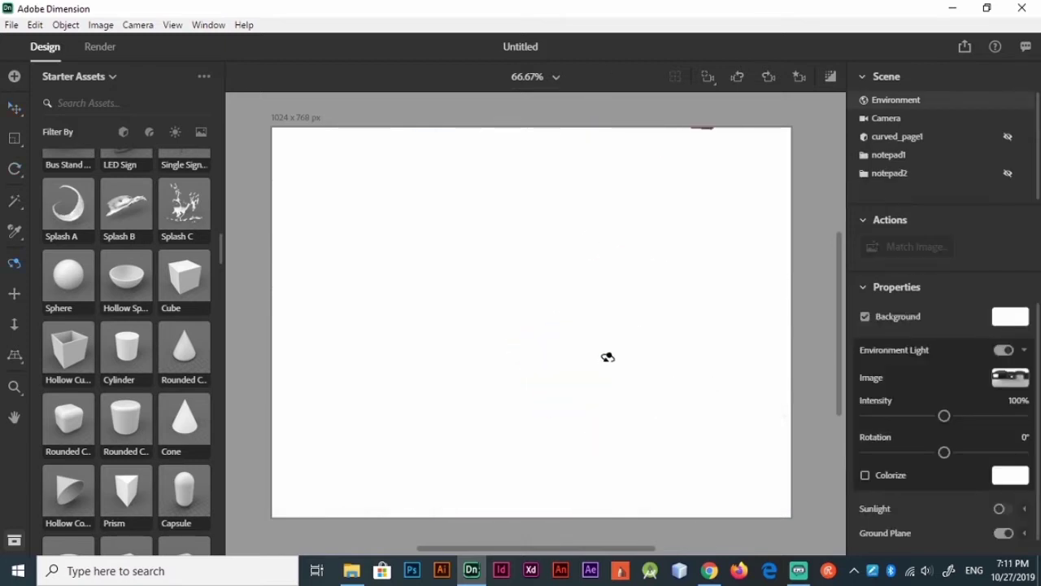
{"action": "left_click", "coordinate": [922, 138]}
{"action": "key", "text": "f"}
{"action": "key", "text": "ctrl+z"}
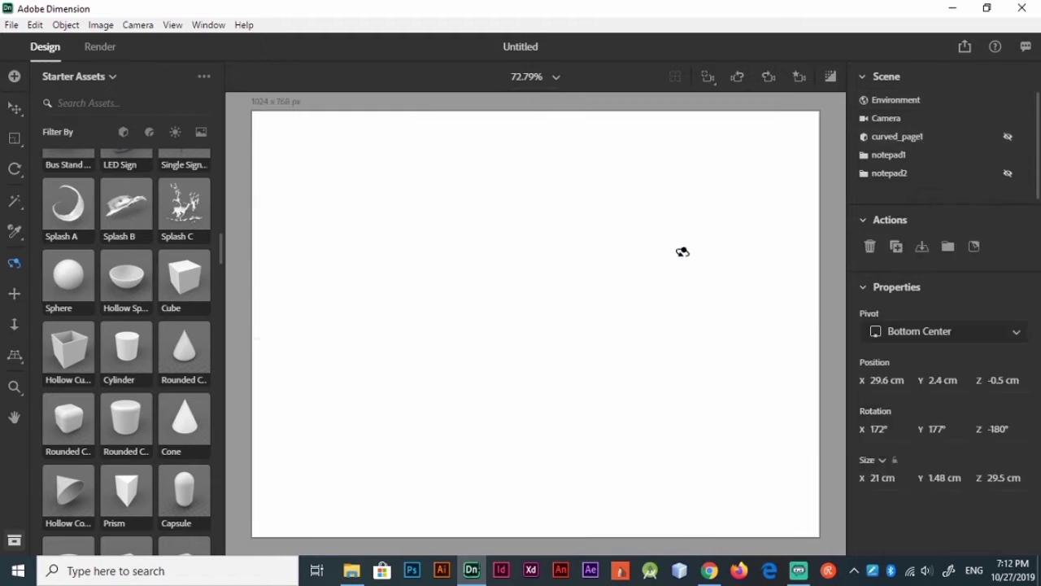
Inspect notepad1's parts: curved_page1, binder, Front_cover and curved_page2_front.
{"action": "left_click", "coordinate": [922, 155]}
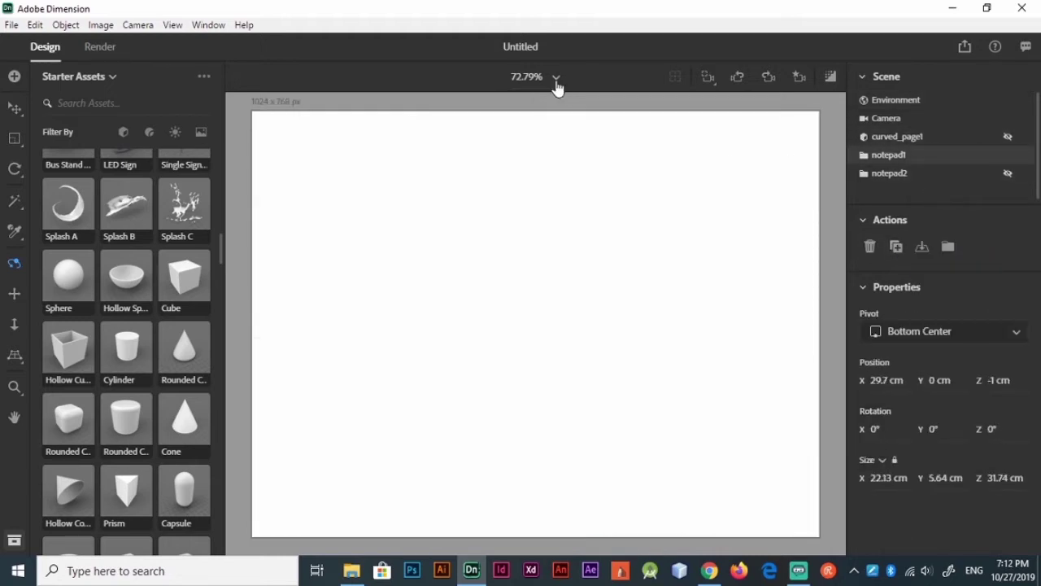
{"action": "scroll", "coordinate": [659, 195], "scroll_direction": "down", "scroll_amount": 3}
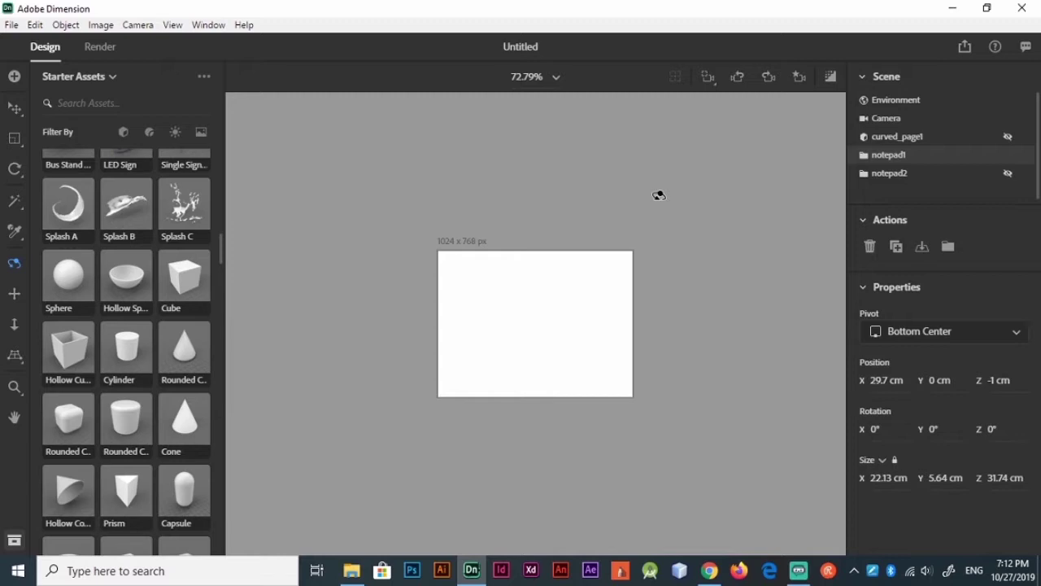
{"action": "scroll", "coordinate": [659, 196], "scroll_direction": "up", "scroll_amount": 3}
{"action": "left_click", "coordinate": [581, 173]}
{"action": "key", "text": "f"}
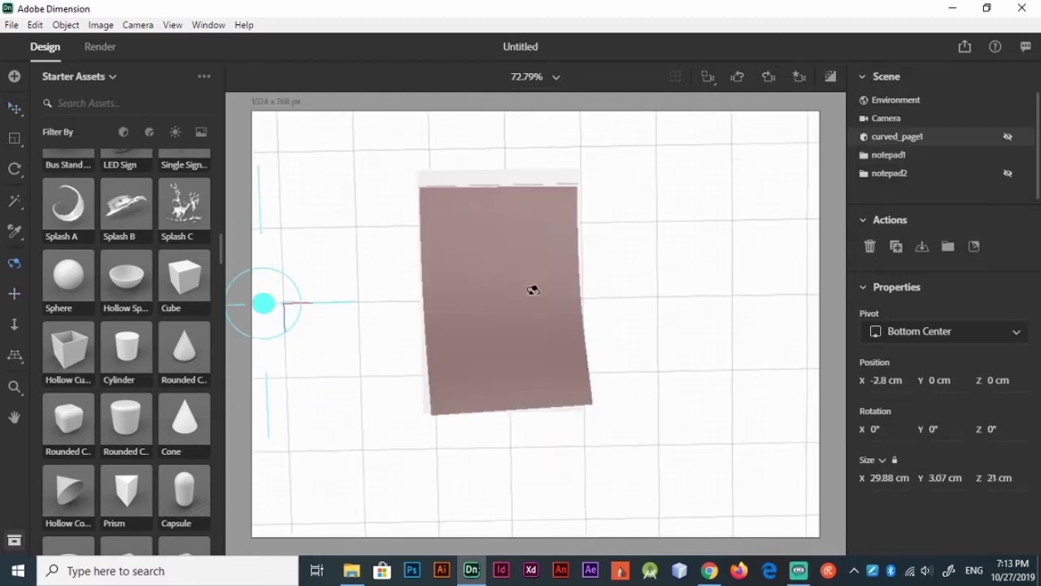
{"action": "left_click", "coordinate": [925, 155]}
{"action": "left_click", "coordinate": [925, 192]}
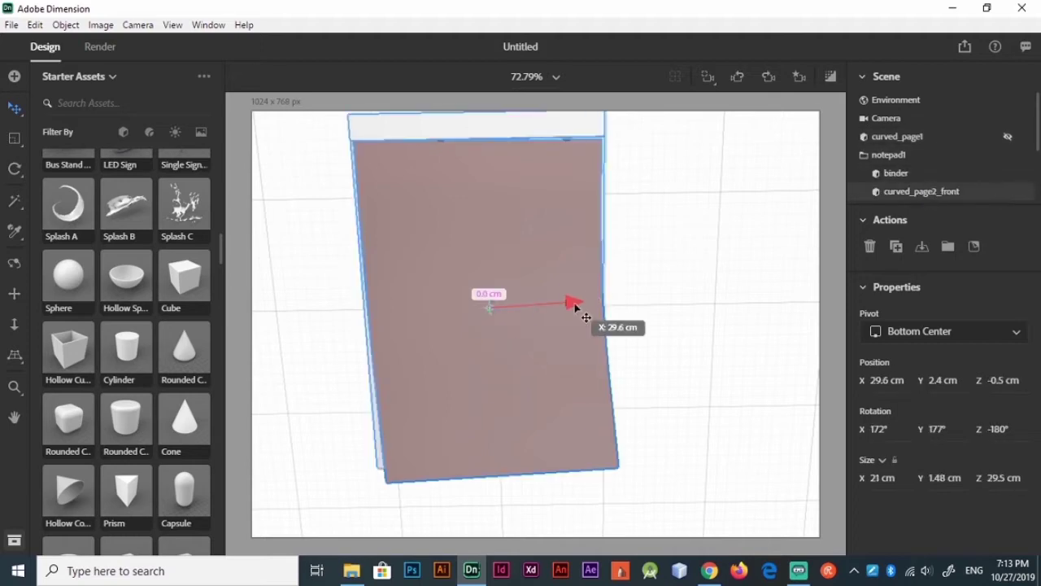
{"action": "left_click", "coordinate": [930, 173]}
{"action": "scroll", "coordinate": [928, 187], "scroll_direction": "down", "scroll_amount": 1}
{"action": "left_click", "coordinate": [928, 192]}
{"action": "left_click", "coordinate": [919, 165]}
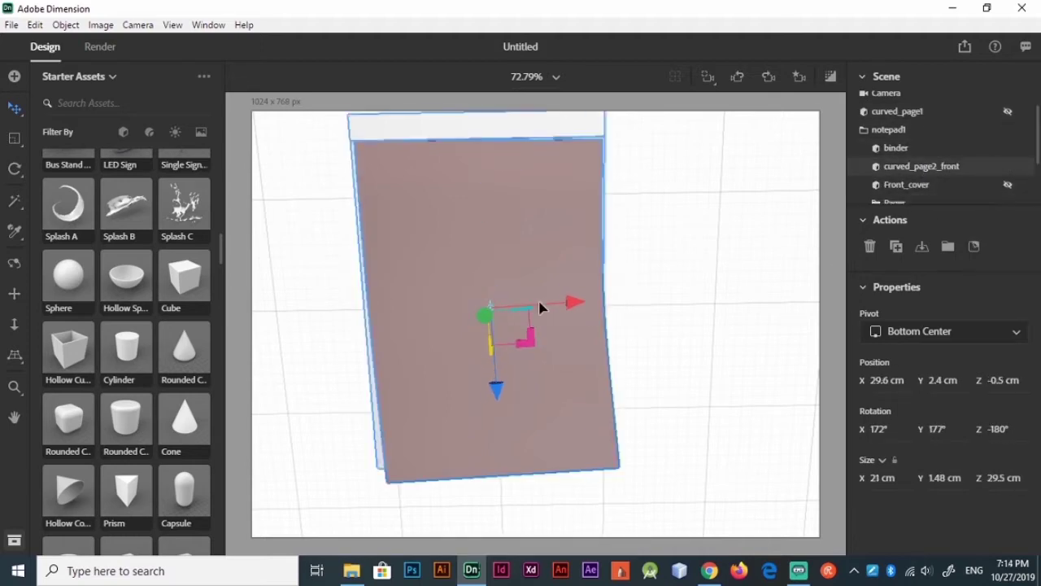
Orbit and pan for low and high views over the red page.
{"action": "key", "text": "1"}
{"action": "mouse_move", "coordinate": [578, 267]}
{"action": "left_mouse_down"}
{"action": "mouse_move", "coordinate": [578, 193]}
{"action": "mouse_move", "coordinate": [674, 353]}
{"action": "left_mouse_up"}
{"action": "key", "text": "2"}
{"action": "mouse_move", "coordinate": [756, 388]}
{"action": "left_mouse_down"}
{"action": "mouse_move", "coordinate": [780, 384]}
{"action": "mouse_move", "coordinate": [770, 400]}
{"action": "mouse_move", "coordinate": [718, 301]}
{"action": "left_mouse_up"}
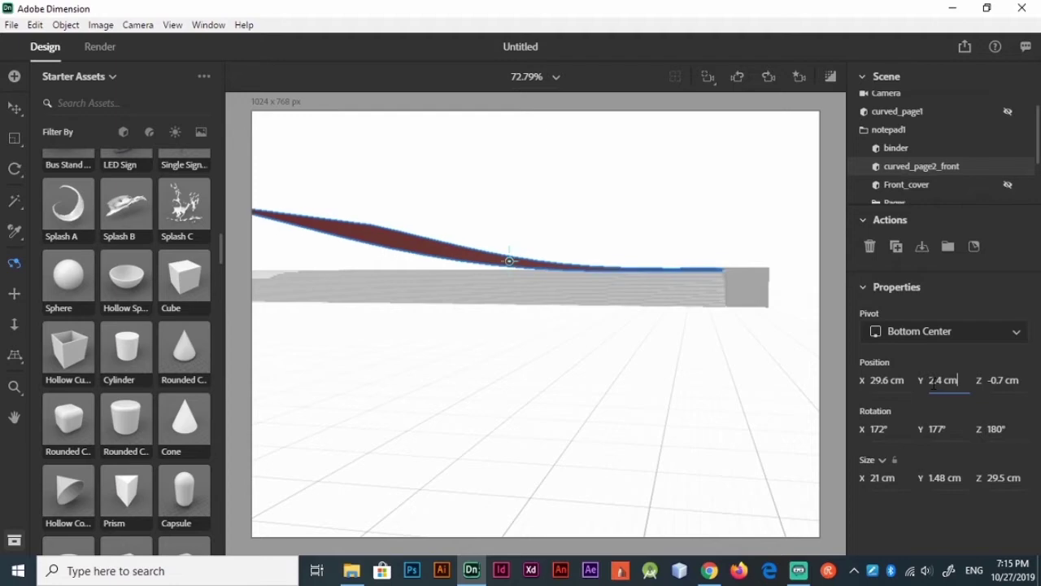
{"action": "left_click_drag", "start_coordinate": [781, 244], "coordinate": [738, 262]}
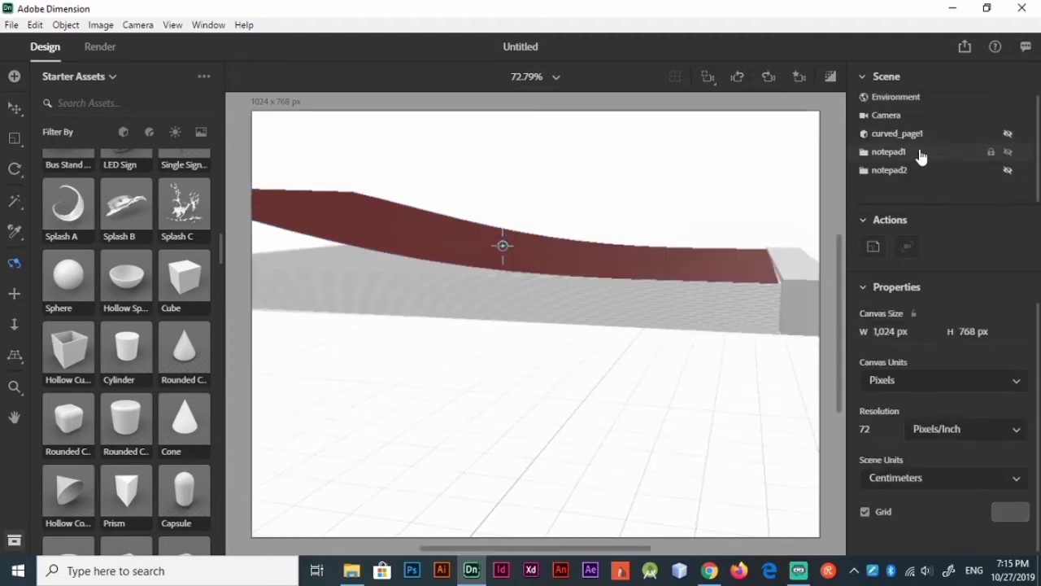
Frame notepad1 and duplicate it into a third notepad, notepad3.
{"action": "left_click", "coordinate": [920, 155]}
{"action": "key", "text": "f"}
{"action": "left_click_drag", "start_coordinate": [922, 155], "coordinate": [878, 232]}
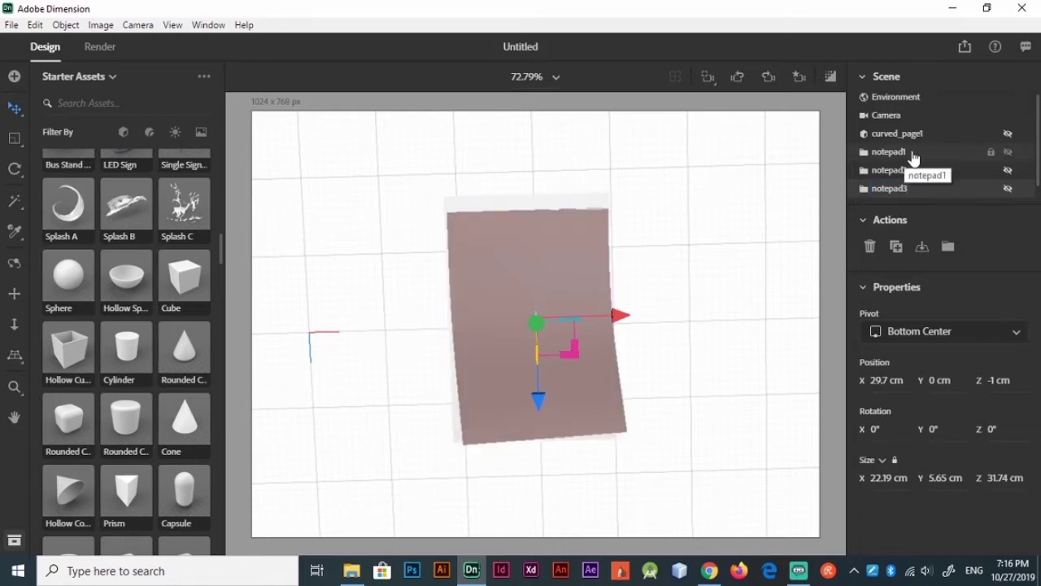
Move the new notepad right to X 59.4 cm and unhide curved_page1.
{"action": "left_click_drag", "start_coordinate": [619, 315], "coordinate": [773, 313]}
{"action": "key", "text": "f"}
{"action": "left_click", "coordinate": [1008, 133]}
Rotate curved_page1 to lie over the notepad and place it in the notepad group.
{"action": "key", "text": "r"}
{"action": "left_click_drag", "start_coordinate": [476, 333], "coordinate": [414, 367]}
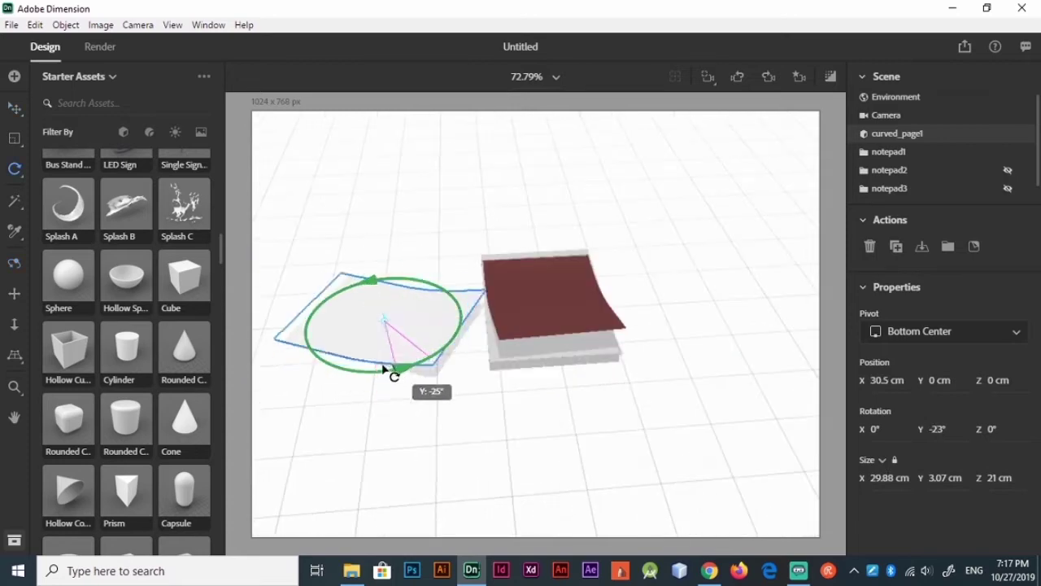
{"action": "key", "text": "1"}
{"action": "mouse_move", "coordinate": [488, 358]}
{"action": "left_mouse_down"}
{"action": "mouse_move", "coordinate": [533, 349]}
{"action": "mouse_move", "coordinate": [529, 318]}
{"action": "left_mouse_up"}
{"action": "key", "text": "v"}
{"action": "key", "text": "r"}
{"action": "left_click_drag", "start_coordinate": [509, 263], "coordinate": [476, 348]}
{"action": "scroll", "coordinate": [474, 284], "scroll_direction": "up", "scroll_amount": 3}
{"action": "left_click_drag", "start_coordinate": [474, 284], "coordinate": [497, 353]}
{"action": "key", "text": "v"}
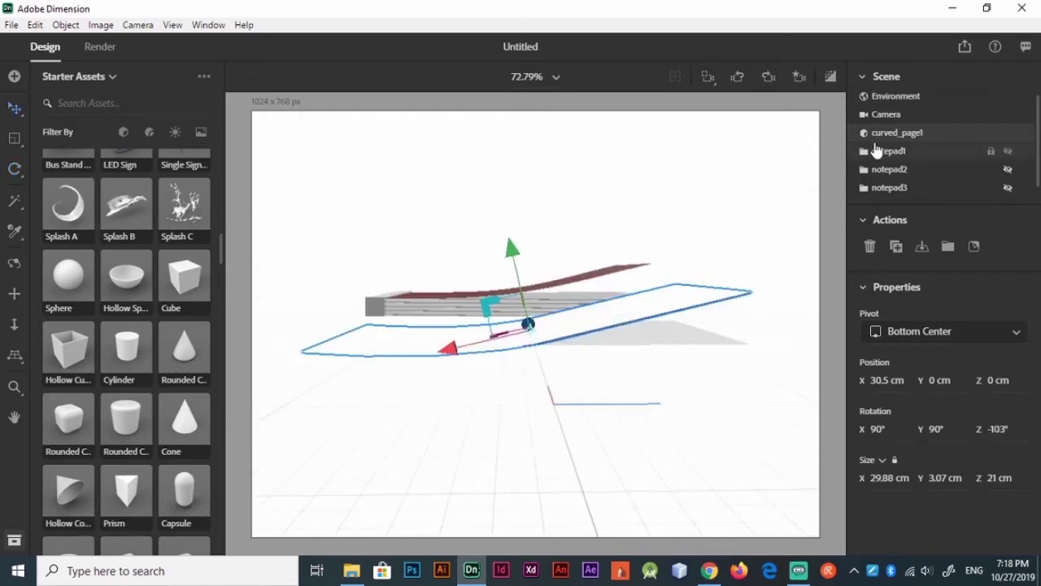
{"action": "left_click_drag", "start_coordinate": [898, 140], "coordinate": [895, 175]}
{"action": "left_click_drag", "start_coordinate": [931, 380], "coordinate": [935, 380]}
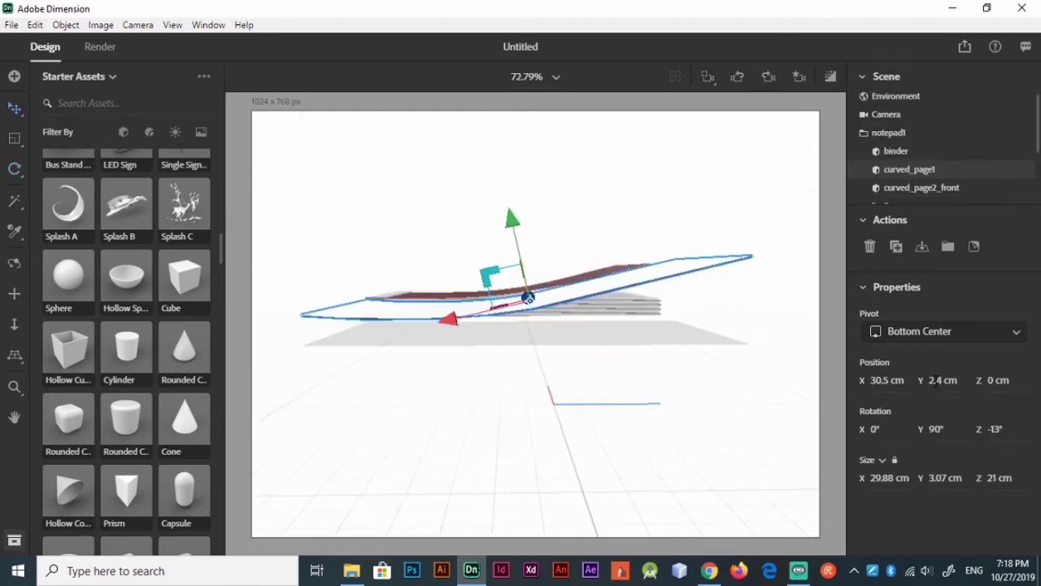
Colour curved_page1's Front Inflation Material navy blue (RGB 37, 54, 115).
{"action": "double_click", "coordinate": [1004, 170]}
{"action": "left_click", "coordinate": [1015, 313]}
{"action": "key", "text": "Escape"}
{"action": "scroll", "coordinate": [1039, 167], "scroll_direction": "down", "scroll_amount": 2}
{"action": "left_click", "coordinate": [1019, 316]}
{"action": "key", "text": "Escape"}
{"action": "scroll", "coordinate": [981, 162], "scroll_direction": "down", "scroll_amount": 1}
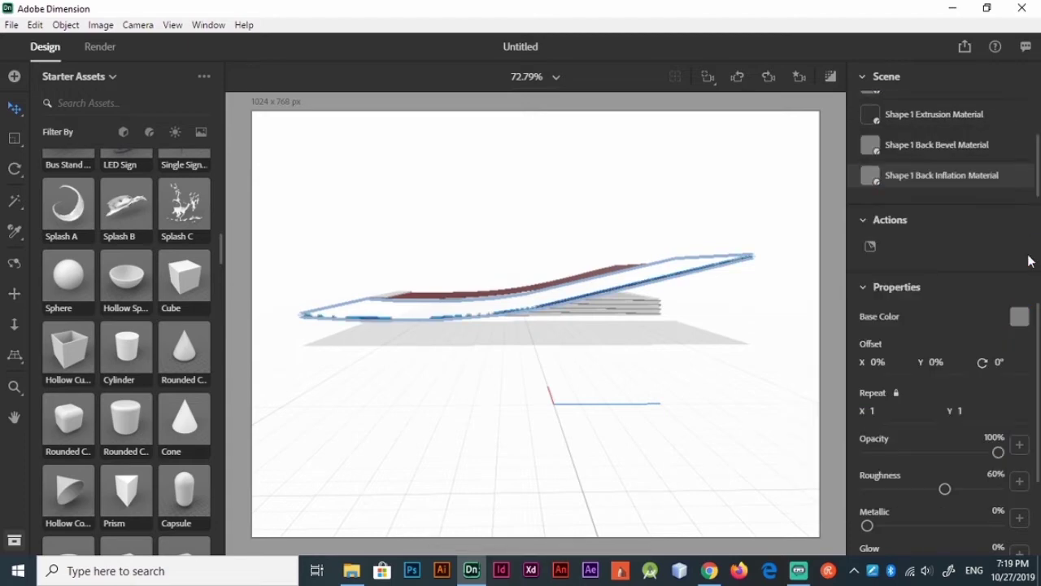
{"action": "scroll", "coordinate": [1029, 260], "scroll_direction": "up", "scroll_amount": 1}
{"action": "key", "text": "1"}
{"action": "mouse_move", "coordinate": [566, 314]}
{"action": "left_mouse_down"}
{"action": "mouse_move", "coordinate": [733, 360]}
{"action": "mouse_move", "coordinate": [716, 333]}
{"action": "left_mouse_up"}
{"action": "key", "text": "2"}
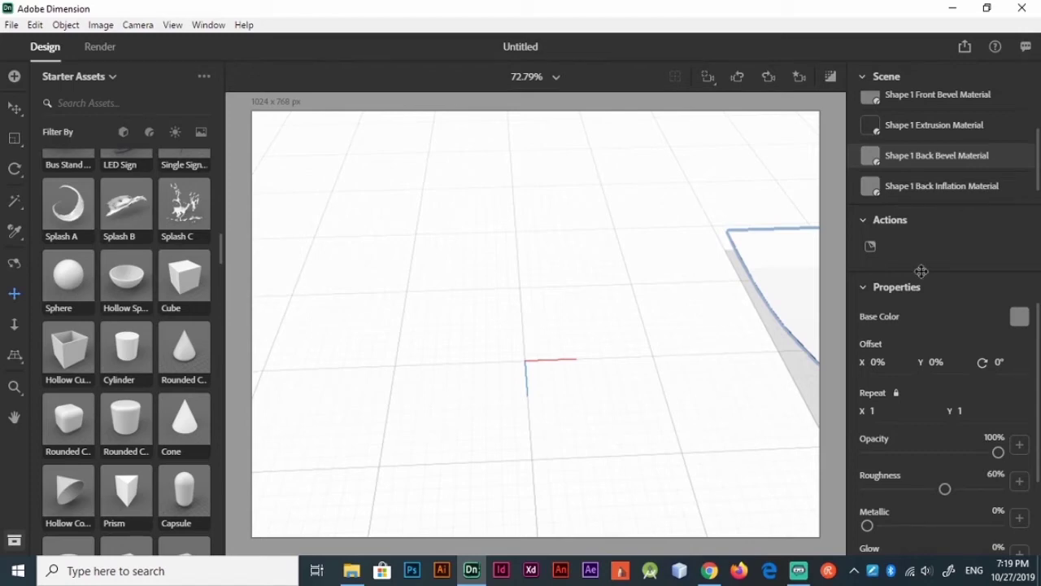
{"action": "left_click_drag", "start_coordinate": [597, 317], "coordinate": [358, 318]}
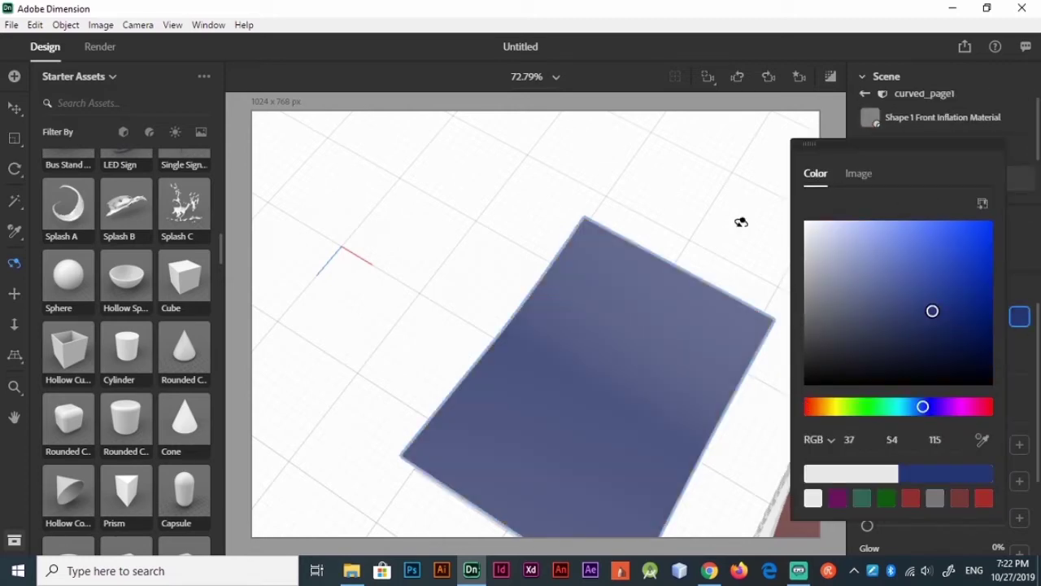
Keep the dark blue colour and rename curved_page1 to curved_page1_front.
{"action": "left_click", "coordinate": [692, 220]}
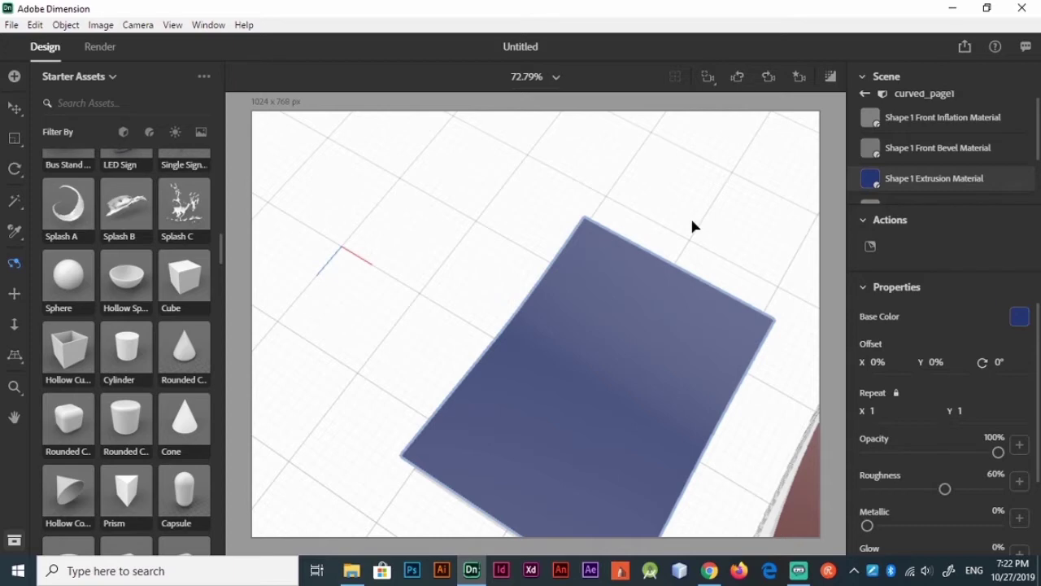
{"action": "left_click_drag", "start_coordinate": [692, 224], "coordinate": [743, 415]}
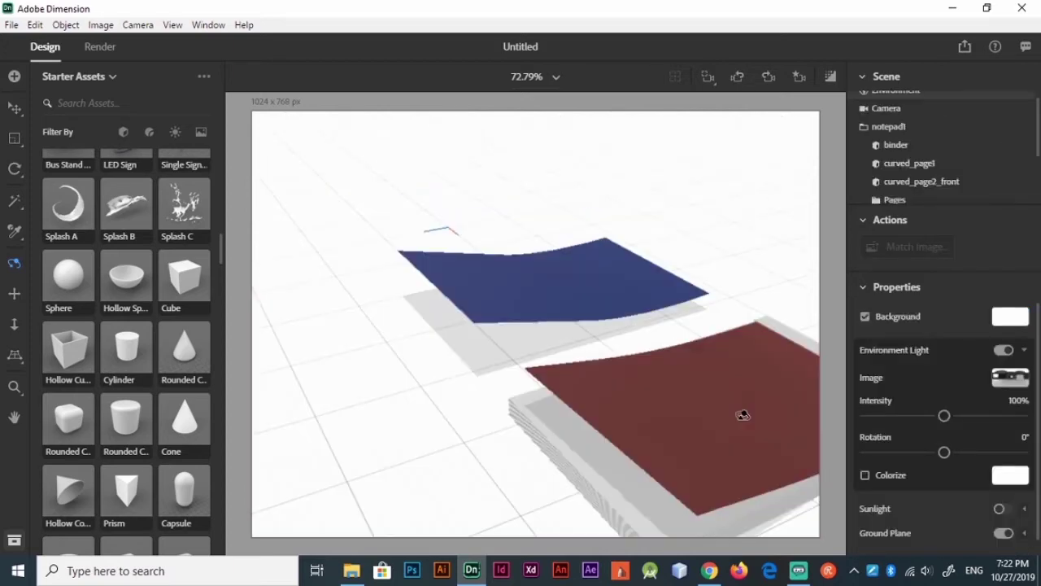
{"action": "left_click", "coordinate": [918, 182]}
{"action": "left_click", "coordinate": [910, 163]}
{"action": "left_click", "coordinate": [922, 183]}
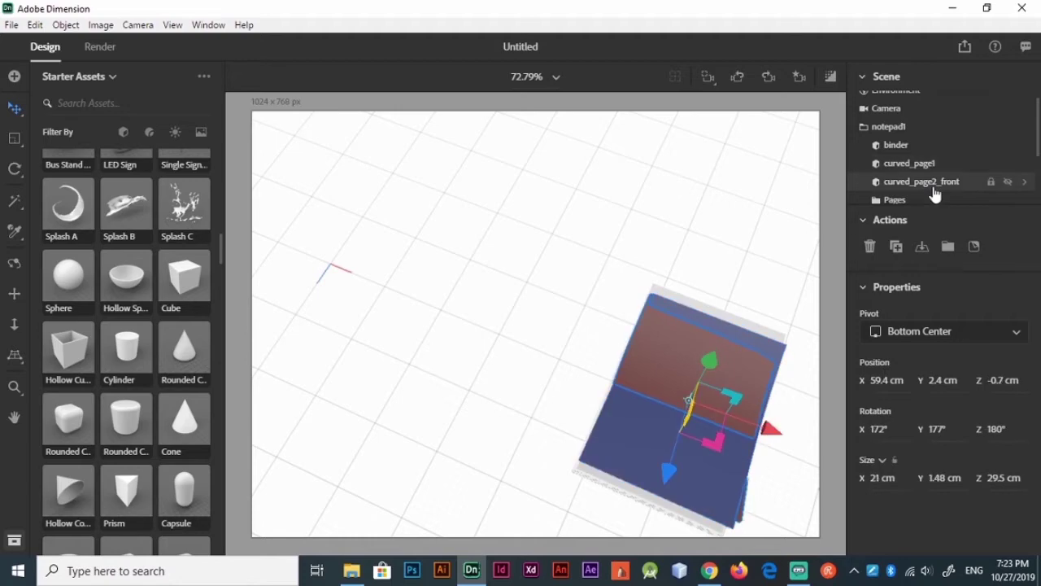
{"action": "double_click", "coordinate": [911, 163]}
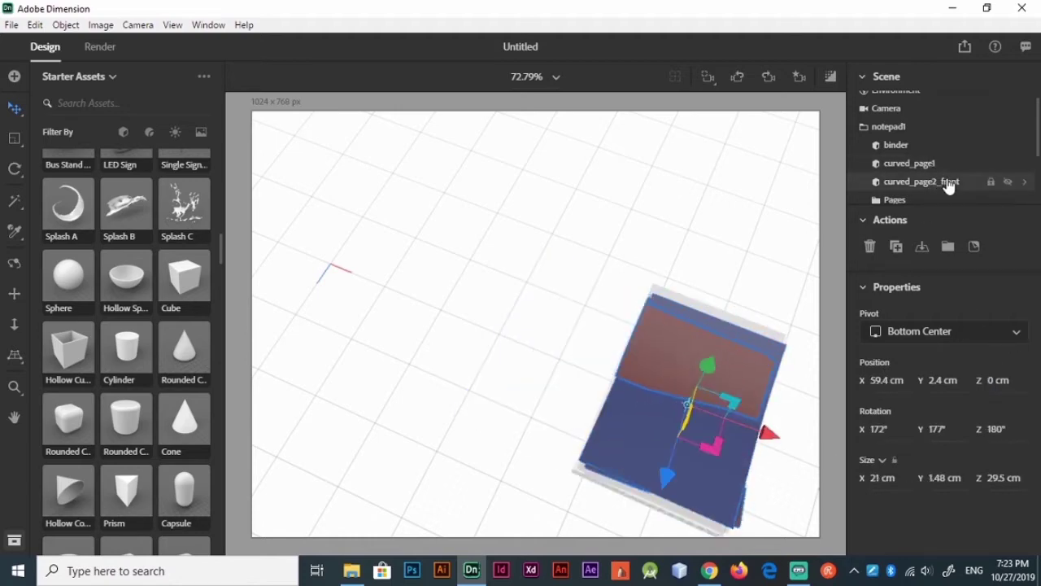
Rotate the blue page flat over the notepad.
{"action": "key", "text": "1"}
{"action": "left_click_drag", "start_coordinate": [688, 309], "coordinate": [735, 457]}
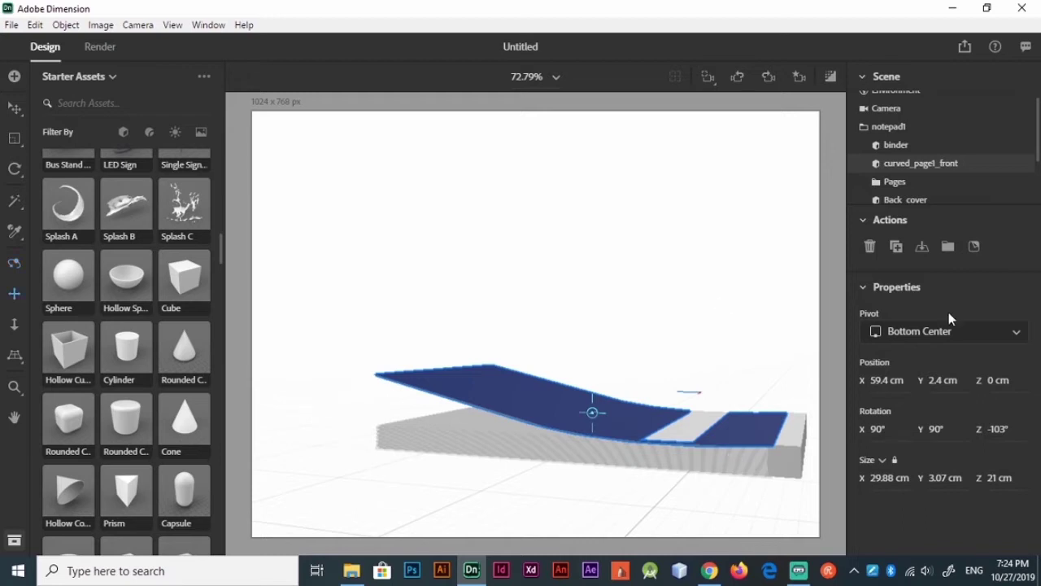
{"action": "left_click_drag", "start_coordinate": [692, 399], "coordinate": [606, 428]}
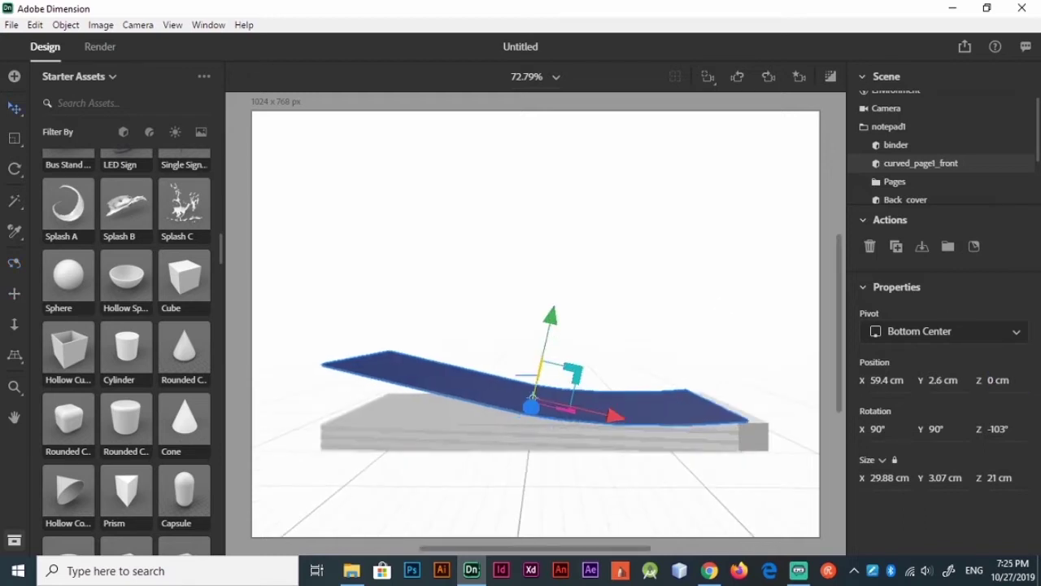
{"action": "mouse_move", "coordinate": [691, 366]}
{"action": "left_mouse_down"}
{"action": "mouse_move", "coordinate": [739, 458]}
{"action": "mouse_move", "coordinate": [767, 471]}
{"action": "mouse_move", "coordinate": [748, 458]}
{"action": "left_mouse_up"}
{"action": "key", "text": "r"}
{"action": "mouse_move", "coordinate": [599, 386]}
{"action": "left_mouse_down"}
{"action": "mouse_move", "coordinate": [725, 458]}
{"action": "mouse_move", "coordinate": [732, 437]}
{"action": "left_mouse_up"}
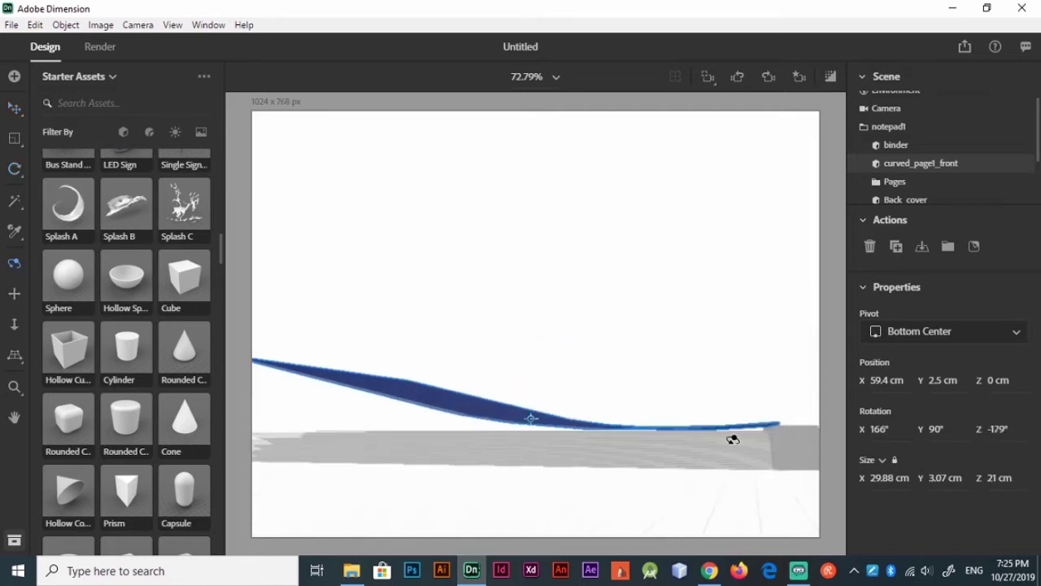
{"action": "left_click_drag", "start_coordinate": [600, 386], "coordinate": [738, 490]}
Position the blue page on the pad at X 58.8, Y 2.9, Z 0.3 cm.
{"action": "key", "text": "v"}
{"action": "mouse_move", "coordinate": [683, 471]}
{"action": "left_mouse_down"}
{"action": "mouse_move", "coordinate": [622, 466]}
{"action": "mouse_move", "coordinate": [915, 435]}
{"action": "left_mouse_up"}
{"action": "key", "text": "v"}
{"action": "left_click_drag", "start_coordinate": [994, 379], "coordinate": [995, 376]}
{"action": "mouse_move", "coordinate": [686, 439]}
{"action": "right_mouse_down"}
{"action": "mouse_move", "coordinate": [746, 483]}
{"action": "mouse_move", "coordinate": [710, 321]}
{"action": "right_mouse_up"}
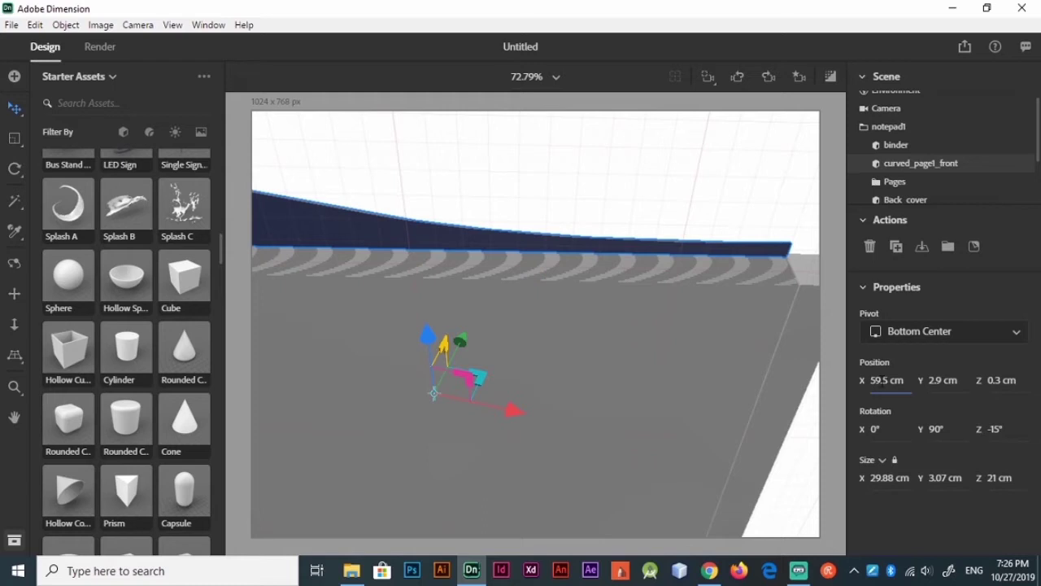
{"action": "type", "text": "55.5"}
{"action": "key", "text": "Return"}
{"action": "mouse_move", "coordinate": [835, 381]}
{"action": "left_mouse_down"}
{"action": "mouse_move", "coordinate": [614, 262]}
{"action": "mouse_move", "coordinate": [434, 401]}
{"action": "mouse_move", "coordinate": [457, 425]}
{"action": "left_mouse_up"}
{"action": "key", "text": "1"}
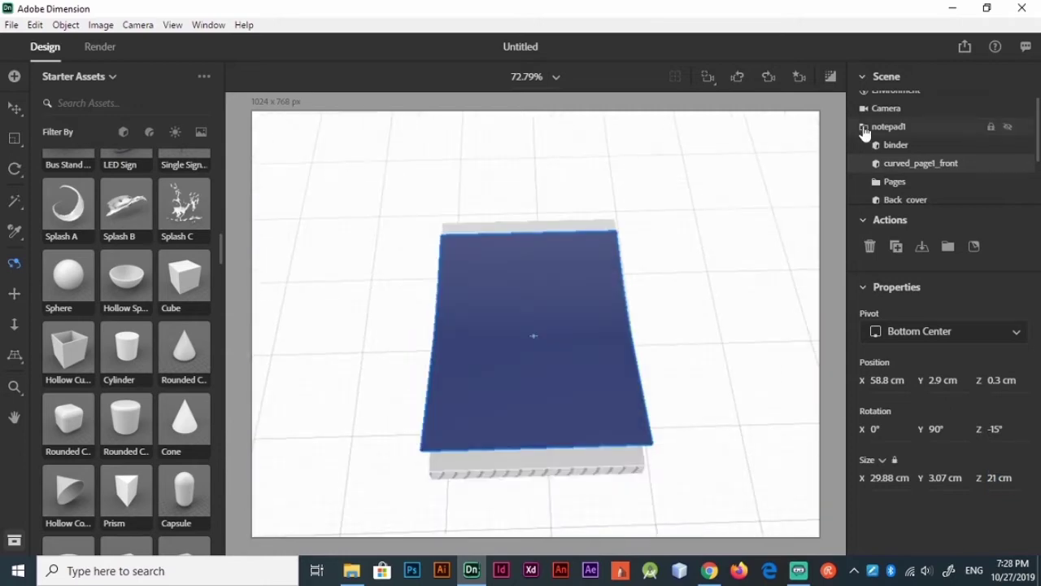
Collapse notepad1 and orbit to a top-down view of both notepads.
{"action": "left_click", "coordinate": [863, 132]}
{"action": "left_click", "coordinate": [1009, 152]}
{"action": "left_click_drag", "start_coordinate": [516, 413], "coordinate": [748, 344]}
{"action": "mouse_move", "coordinate": [391, 358]}
{"action": "left_mouse_down"}
{"action": "mouse_move", "coordinate": [374, 198]}
{"action": "mouse_move", "coordinate": [424, 218]}
{"action": "left_mouse_up"}
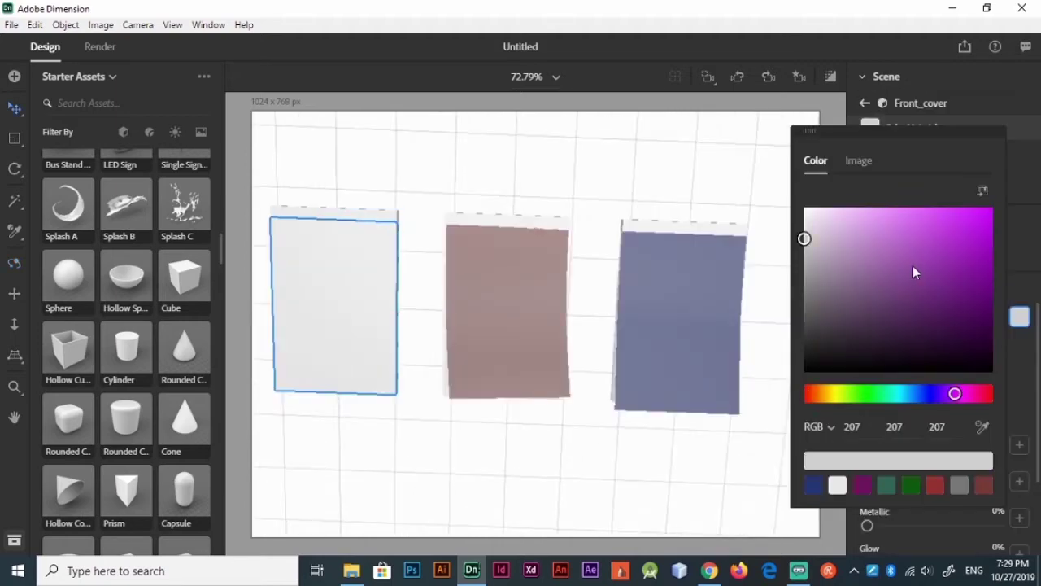
Save the scene as notepad in 3D_Mockup_assets > Notepad.
{"action": "left_click", "coordinate": [58, 66]}
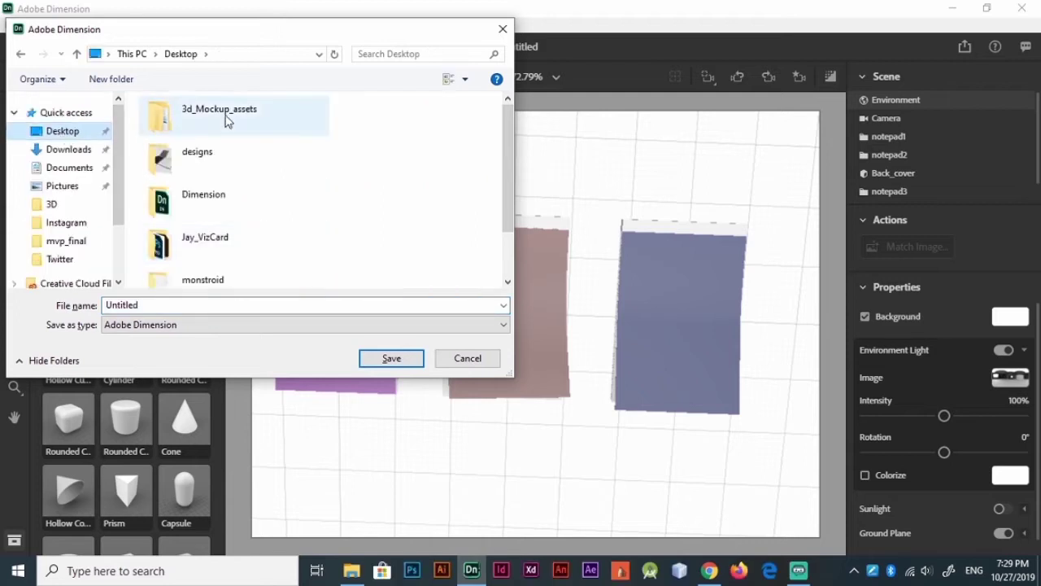
{"action": "double_click", "coordinate": [226, 116]}
{"action": "double_click", "coordinate": [204, 158]}
{"action": "type", "text": "notepad"}
{"action": "key", "text": "Return"}
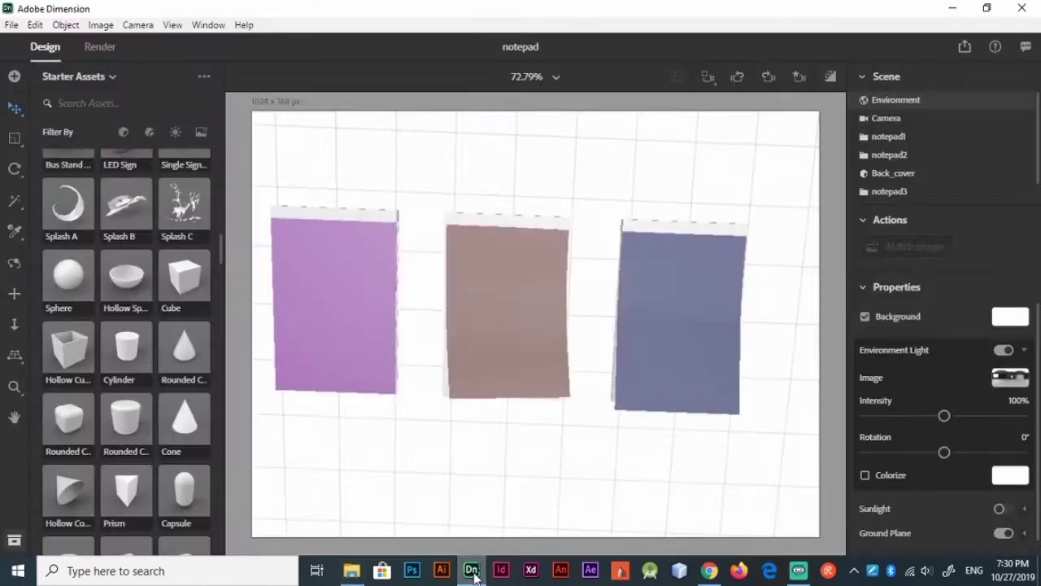
{"action": "left_click", "coordinate": [472, 569]}
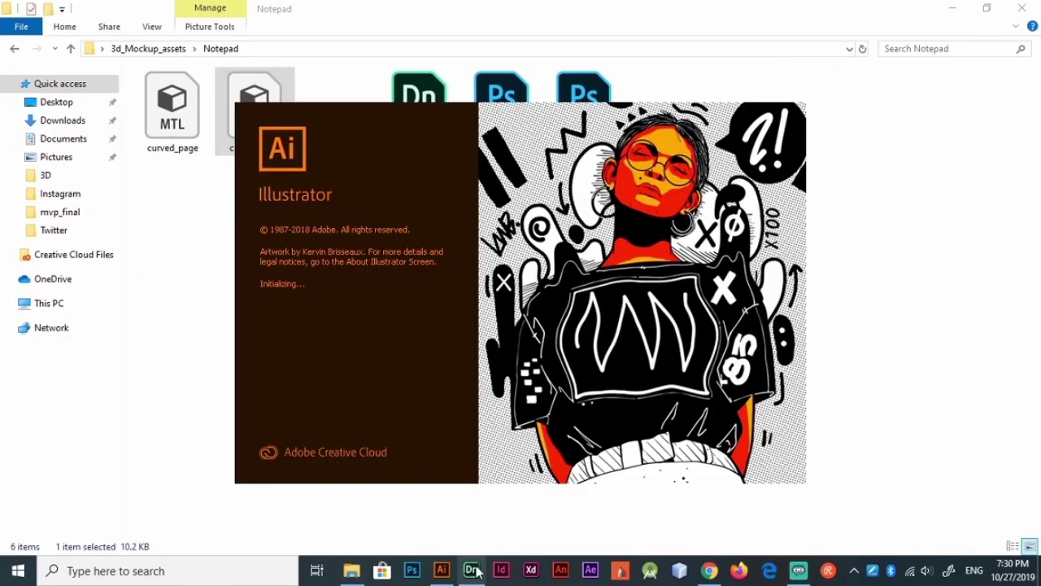
Close Adobe Dimension, launch Illustrator and start a new document.
{"action": "left_click", "coordinate": [472, 570]}
{"action": "left_click", "coordinate": [1025, 10]}
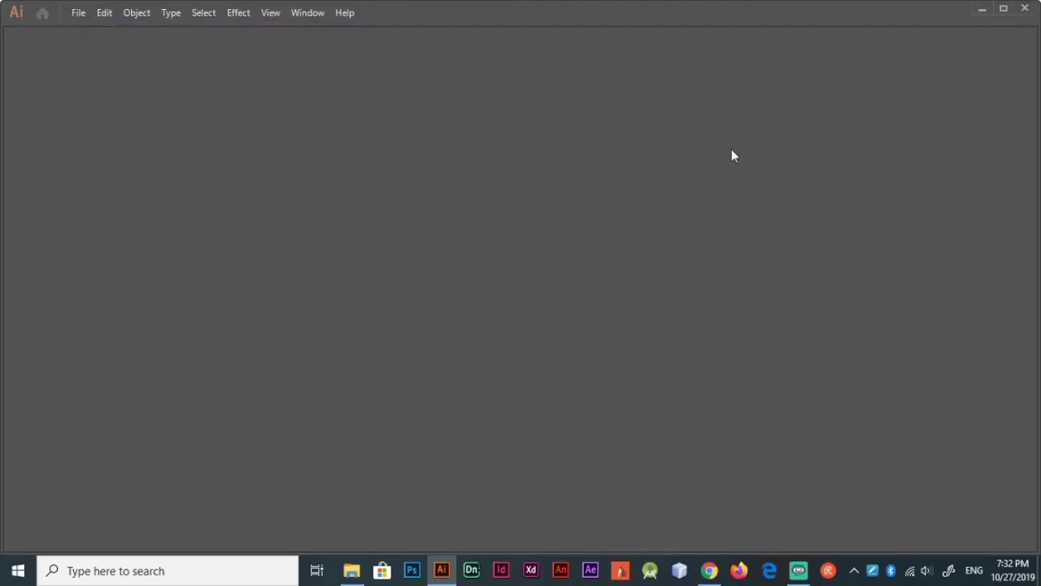
{"action": "key", "text": "ctrl+n"}
{"action": "left_click", "coordinate": [913, 497]}
Check the Notepad folder in File Explorer, then return to Illustrator's shape tools.
{"action": "left_click", "coordinate": [355, 572]}
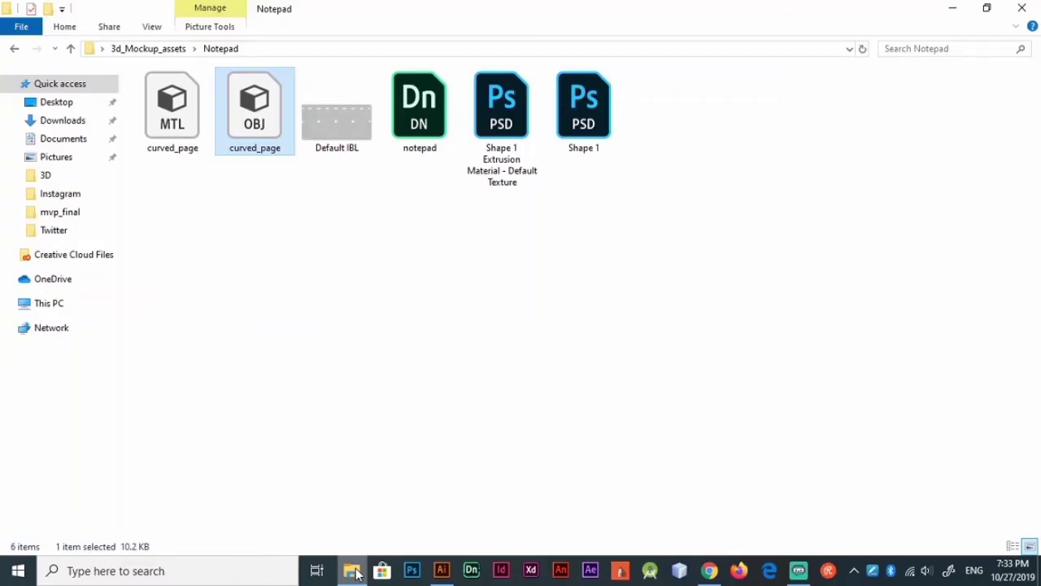
{"action": "left_click", "coordinate": [441, 570]}
{"action": "left_click", "coordinate": [18, 132]}
Draw a small triangle with the Polygon tool, duplicate it to the right and rotate the copy.
{"action": "left_click", "coordinate": [73, 169]}
{"action": "mouse_move", "coordinate": [440, 201]}
{"action": "left_mouse_down"}
{"action": "mouse_move", "coordinate": [516, 262]}
{"action": "mouse_move", "coordinate": [561, 282]}
{"action": "left_mouse_up"}
{"action": "key", "text": "ctrl+plus"}
{"action": "key", "text": "ctrl+plus"}
{"action": "key", "text": "ctrl+plus"}
{"action": "mouse_move", "coordinate": [325, 321]}
{"action": "left_mouse_down", "text": "alt"}
{"action": "mouse_move", "coordinate": [363, 332]}
{"action": "mouse_move", "coordinate": [658, 309]}
{"action": "mouse_move", "coordinate": [651, 343]}
{"action": "left_mouse_up", "text": "alt"}
{"action": "left_click", "coordinate": [924, 153]}
{"action": "left_click", "coordinate": [924, 153]}
{"action": "left_click", "coordinate": [924, 155]}
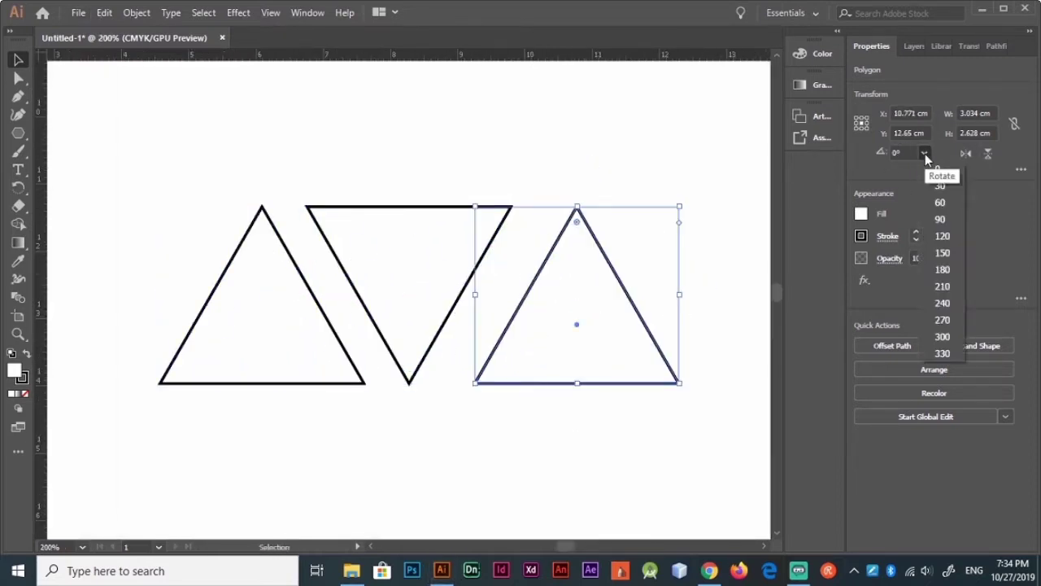
{"action": "left_click", "coordinate": [941, 320]}
Replace the rotated copy with a downward-flipped triangle placed against the left one.
{"action": "key", "text": "shift+Right"}
{"action": "key", "text": "Delete"}
{"action": "left_click_drag", "start_coordinate": [337, 336], "coordinate": [539, 337], "text": "alt"}
{"action": "left_click", "coordinate": [603, 288]}
{"action": "left_click", "coordinate": [534, 332]}
{"action": "left_click", "coordinate": [987, 154]}
{"action": "left_click_drag", "start_coordinate": [465, 378], "coordinate": [364, 381]}
{"action": "left_click", "coordinate": [529, 393]}
Type the NOTE heading at the top-left and flip the lower triangle upright.
{"action": "key", "text": "t"}
{"action": "left_click", "coordinate": [126, 104]}
{"action": "type", "text": "NOT"}
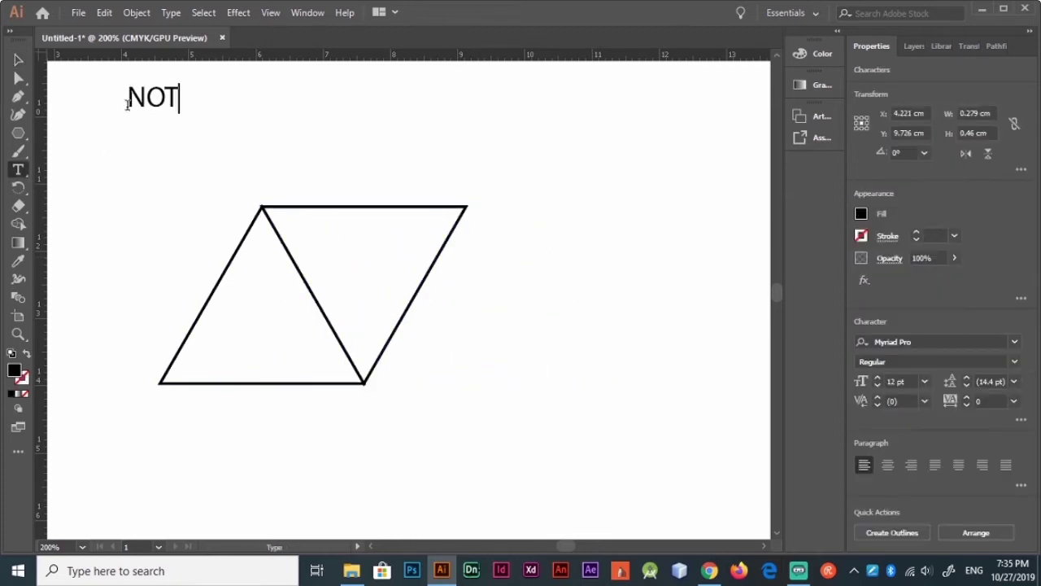
{"action": "left_click", "coordinate": [430, 269]}
{"action": "left_click", "coordinate": [987, 153]}
{"action": "left_click", "coordinate": [539, 235]}
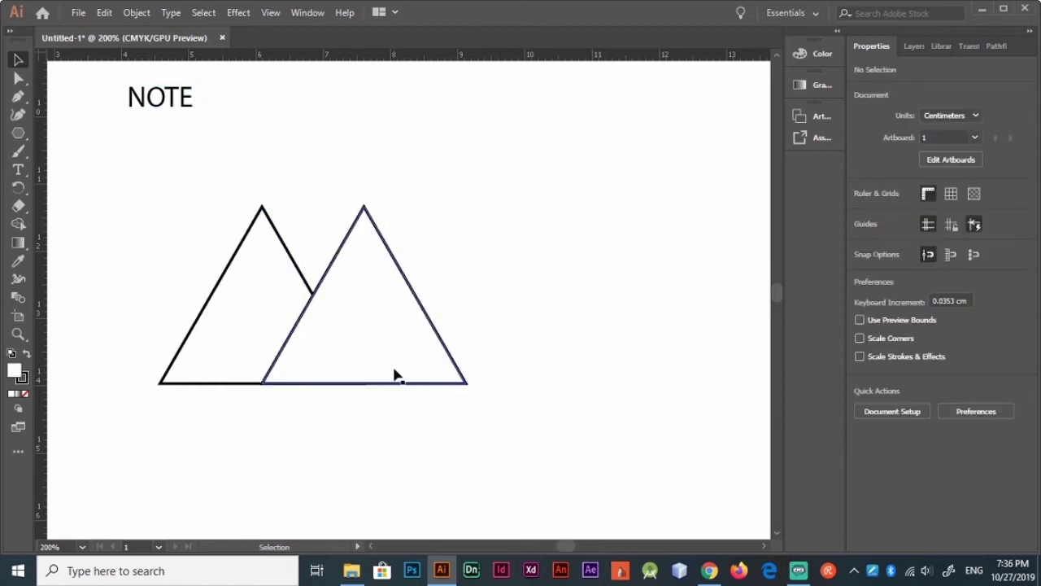
Rotate the left triangle 90° and move the right triangle against it.
{"action": "left_click_drag", "start_coordinate": [423, 293], "coordinate": [440, 293]}
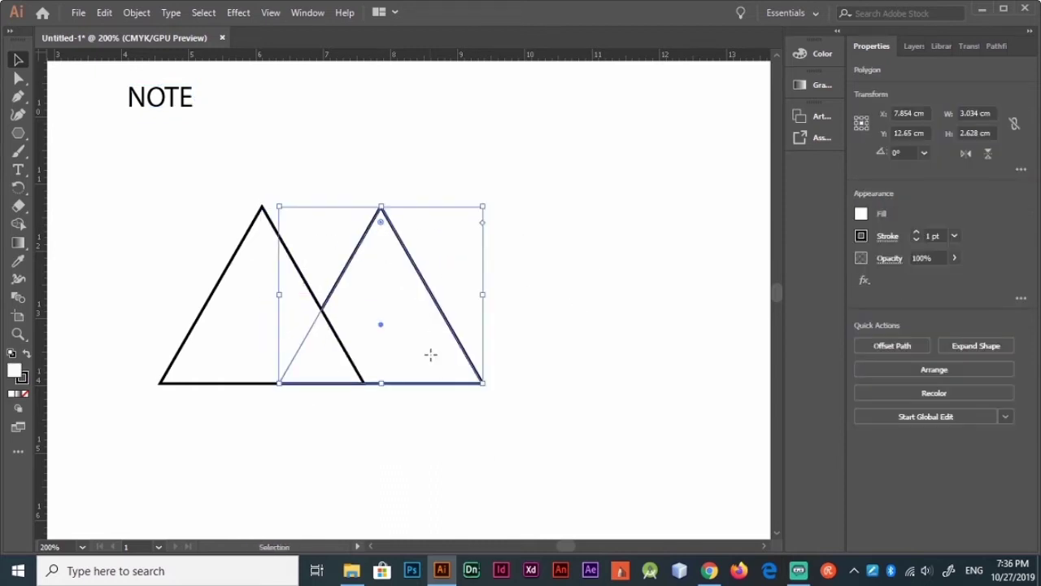
{"action": "left_click_drag", "start_coordinate": [430, 354], "coordinate": [515, 354]}
{"action": "left_click", "coordinate": [360, 451]}
{"action": "left_click", "coordinate": [260, 326]}
{"action": "left_click", "coordinate": [923, 152]}
{"action": "left_click", "coordinate": [911, 212]}
{"action": "left_click", "coordinate": [453, 352]}
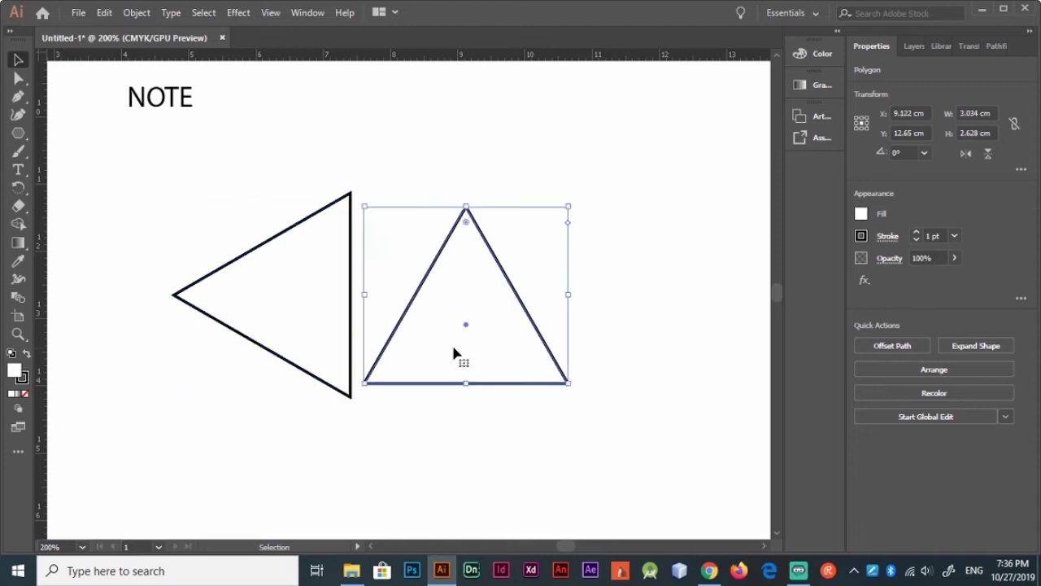
{"action": "left_click_drag", "start_coordinate": [454, 352], "coordinate": [441, 366]}
Turn the left triangle upright and stack it onto the right one.
{"action": "left_click", "coordinate": [260, 325]}
{"action": "left_click_drag", "start_coordinate": [350, 193], "coordinate": [353, 219]}
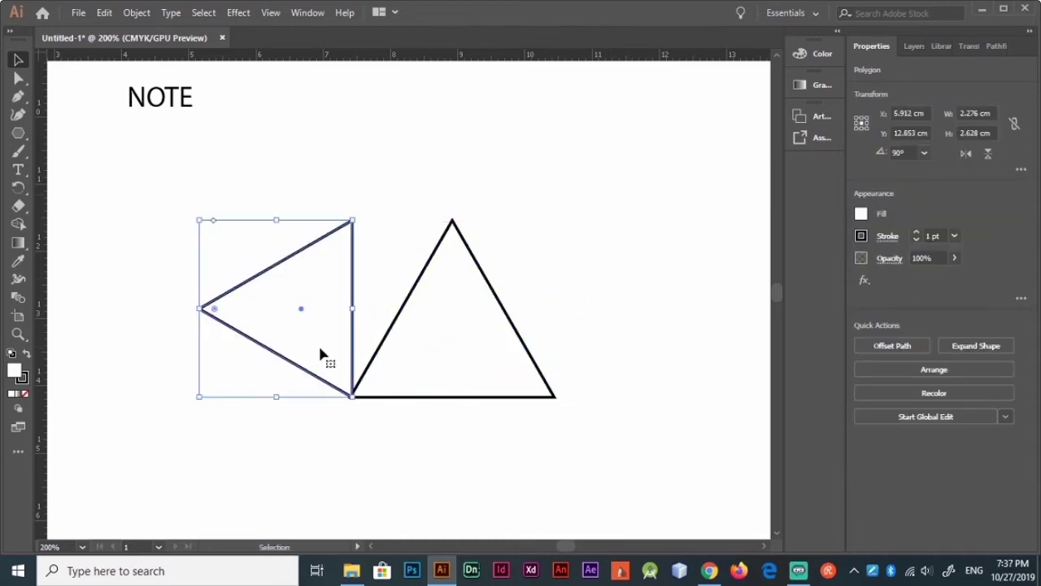
{"action": "left_click", "coordinate": [576, 295]}
{"action": "key", "text": "ctrl+z"}
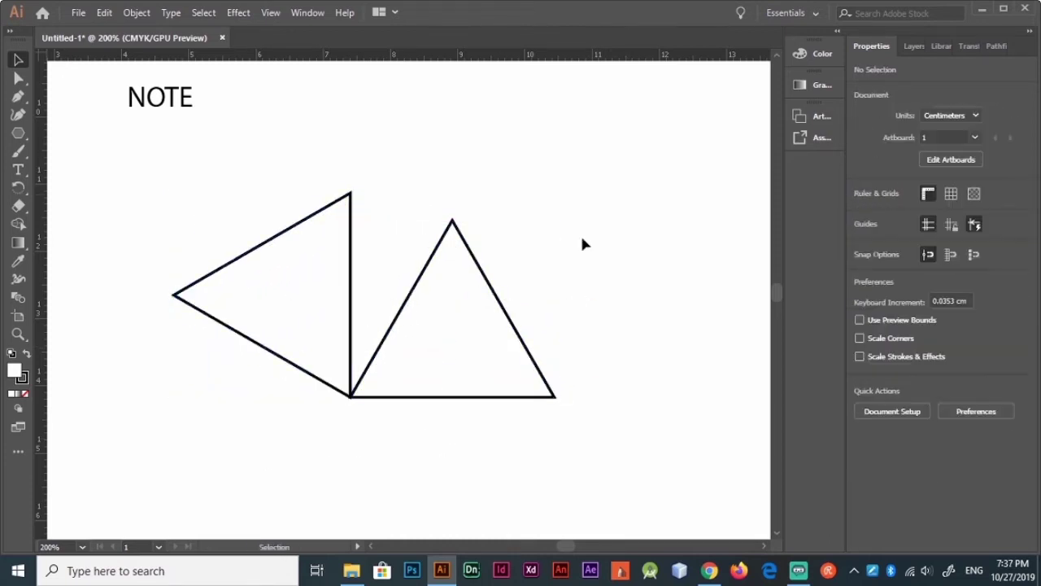
{"action": "left_click", "coordinate": [327, 351]}
{"action": "left_click_drag", "start_coordinate": [172, 399], "coordinate": [244, 435]}
{"action": "left_click_drag", "start_coordinate": [341, 306], "coordinate": [503, 351]}
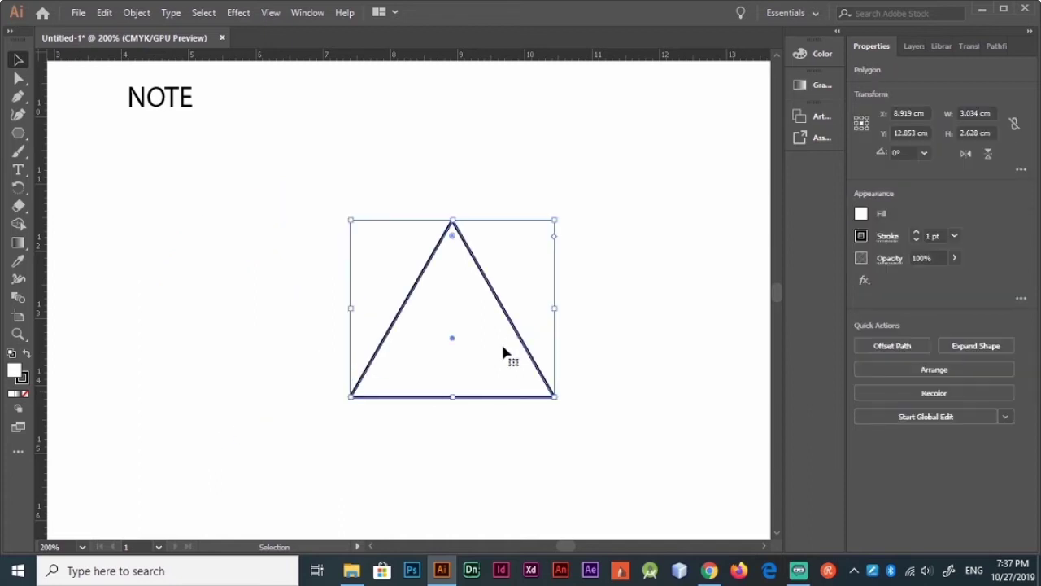
Draw a circle over the triangle, centre-align the two, and shrink the circle.
{"action": "key", "text": "ctrl+minus"}
{"action": "left_click_drag", "start_coordinate": [451, 319], "coordinate": [288, 329]}
{"action": "left_click_drag", "start_coordinate": [362, 239], "coordinate": [542, 418]}
{"action": "left_click", "coordinate": [914, 343]}
{"action": "left_click", "coordinate": [985, 343]}
{"action": "mouse_move", "coordinate": [432, 225]}
{"action": "left_mouse_down", "text": "alt+shift"}
{"action": "mouse_move", "coordinate": [399, 262]}
{"action": "mouse_move", "coordinate": [421, 254]}
{"action": "left_mouse_up", "text": "alt+shift"}
{"action": "left_click", "coordinate": [399, 316]}
Set the triangle's and the circle's width and height to 3 cm.
{"action": "left_click", "coordinate": [420, 380]}
{"action": "type", "text": "3"}
{"action": "left_click", "coordinate": [963, 133]}
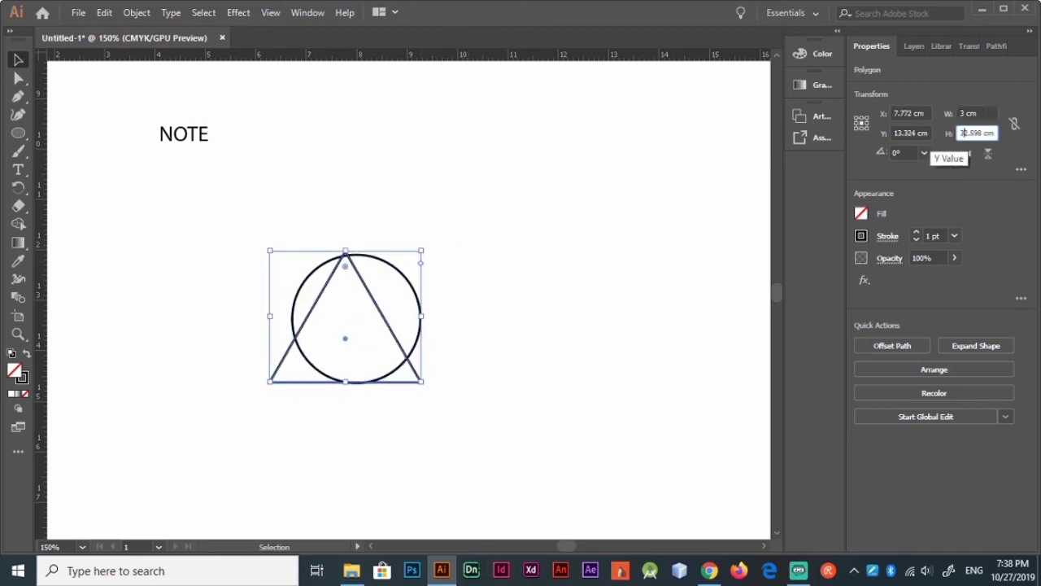
{"action": "type", "text": "3"}
{"action": "key", "text": "Return"}
{"action": "left_click", "coordinate": [421, 315]}
{"action": "left_click", "coordinate": [968, 113]}
{"action": "type", "text": "33"}
{"action": "key", "text": "Return"}
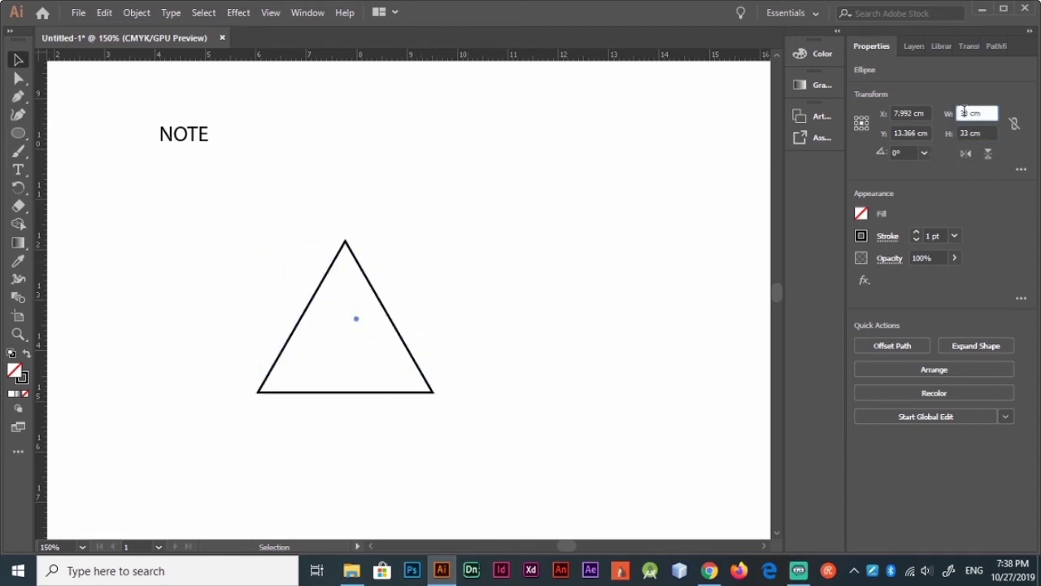
{"action": "key", "text": "Return"}
Duplicate the circle-and-triangle pair into a four-arm cross and add a copy rotated 45°.
{"action": "key", "text": "ctrl+a"}
{"action": "mouse_move", "coordinate": [399, 324]}
{"action": "left_mouse_down", "text": "alt"}
{"action": "mouse_move", "coordinate": [570, 326]}
{"action": "mouse_move", "coordinate": [540, 390]}
{"action": "mouse_move", "coordinate": [288, 366]}
{"action": "mouse_move", "coordinate": [440, 358]}
{"action": "left_mouse_up", "text": "alt"}
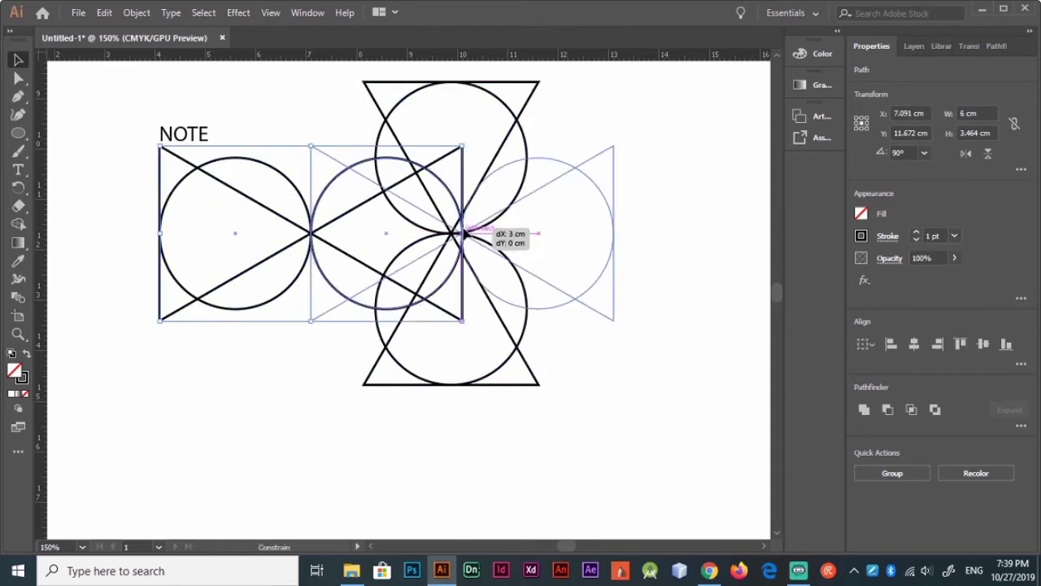
{"action": "left_click_drag", "start_coordinate": [335, 235], "coordinate": [477, 235]}
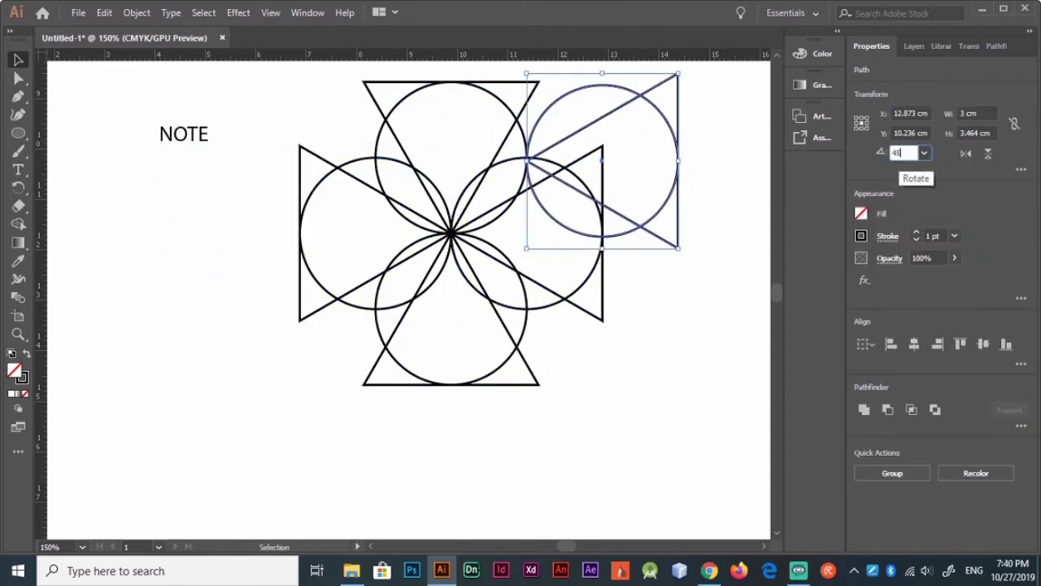
{"action": "key", "text": "Return"}
{"action": "left_click_drag", "start_coordinate": [601, 163], "coordinate": [520, 325]}
{"action": "left_click", "coordinate": [651, 456]}
Give the top and bottom pairs a crimson outline and the side pairs a blue one.
{"action": "left_click", "coordinate": [451, 382]}
{"action": "left_click", "coordinate": [451, 82], "text": "shift"}
{"action": "double_click", "coordinate": [21, 377]}
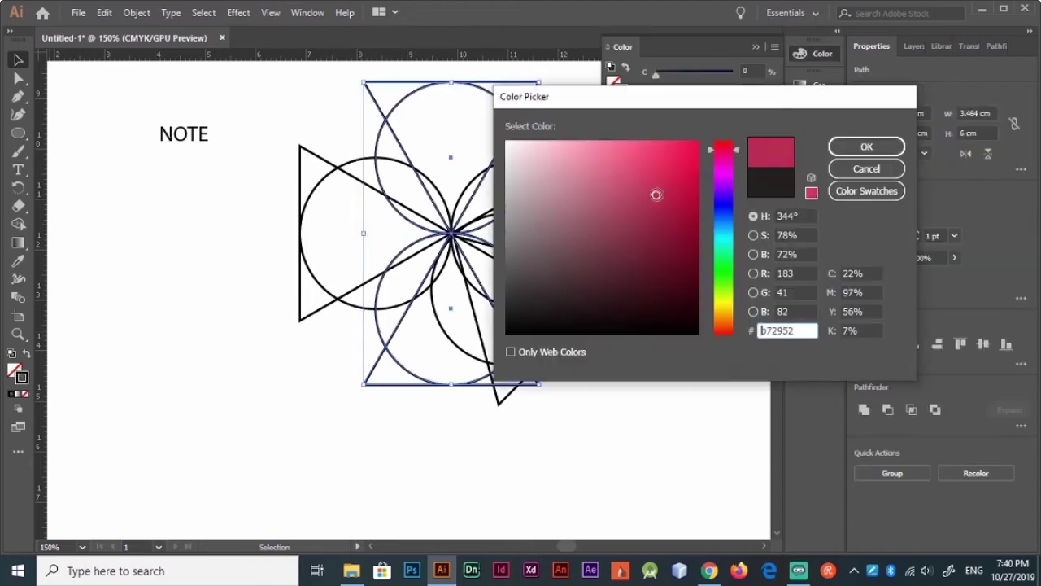
{"action": "left_click", "coordinate": [642, 230]}
{"action": "key", "text": "Return"}
{"action": "left_click", "coordinate": [324, 228]}
{"action": "left_click", "coordinate": [736, 171]}
Colour the 45° pair green and add a mirrored copy on the opposite diagonal.
{"action": "left_click", "coordinate": [583, 290]}
{"action": "left_click", "coordinate": [658, 167]}
{"action": "left_click", "coordinate": [550, 342]}
{"action": "left_click", "coordinate": [559, 341]}
{"action": "key", "text": "ctrl+c"}
{"action": "key", "text": "ctrl+f"}
{"action": "left_click", "coordinate": [966, 153]}
{"action": "left_click", "coordinate": [689, 321]}
Duplicate the whole motif to the lower-left.
{"action": "left_click_drag", "start_coordinate": [277, 81], "coordinate": [629, 423]}
{"action": "left_click_drag", "start_coordinate": [625, 135], "coordinate": [273, 317]}
{"action": "left_click_drag", "start_coordinate": [686, 275], "coordinate": [328, 411]}
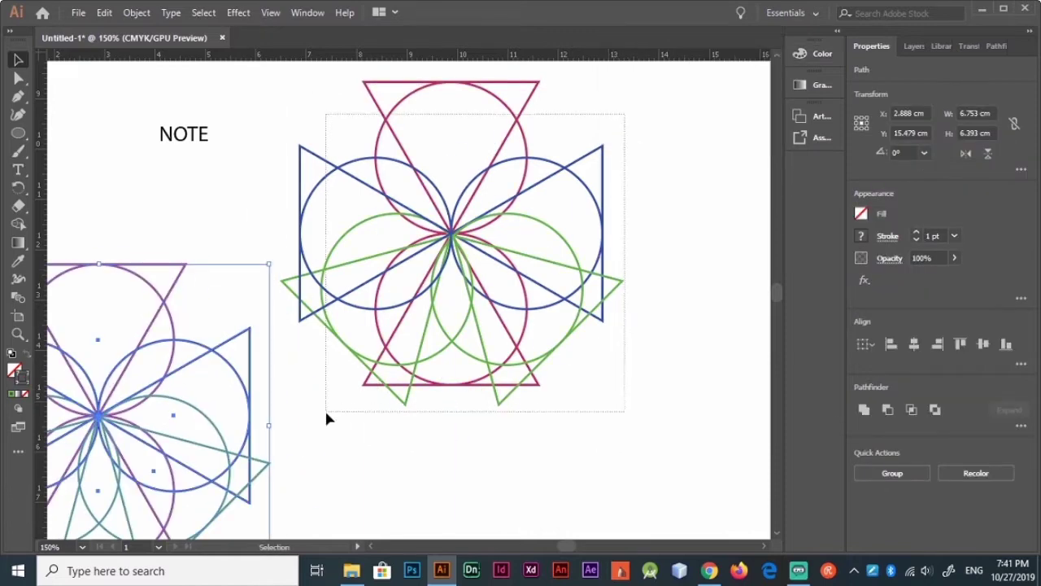
Make a Live Paint group and fill the upper and lower-left petals black.
{"action": "key", "text": "k"}
{"action": "left_click", "coordinate": [476, 217]}
{"action": "left_click", "coordinate": [12, 416]}
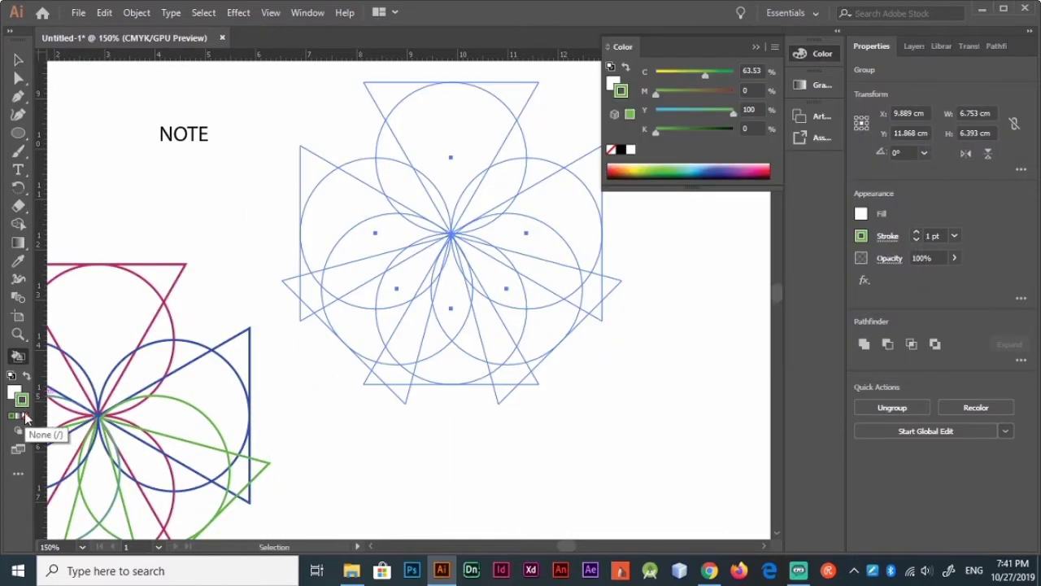
{"action": "left_click", "coordinate": [621, 149]}
{"action": "key", "text": "ctrl+plus"}
{"action": "key", "text": "ctrl+plus"}
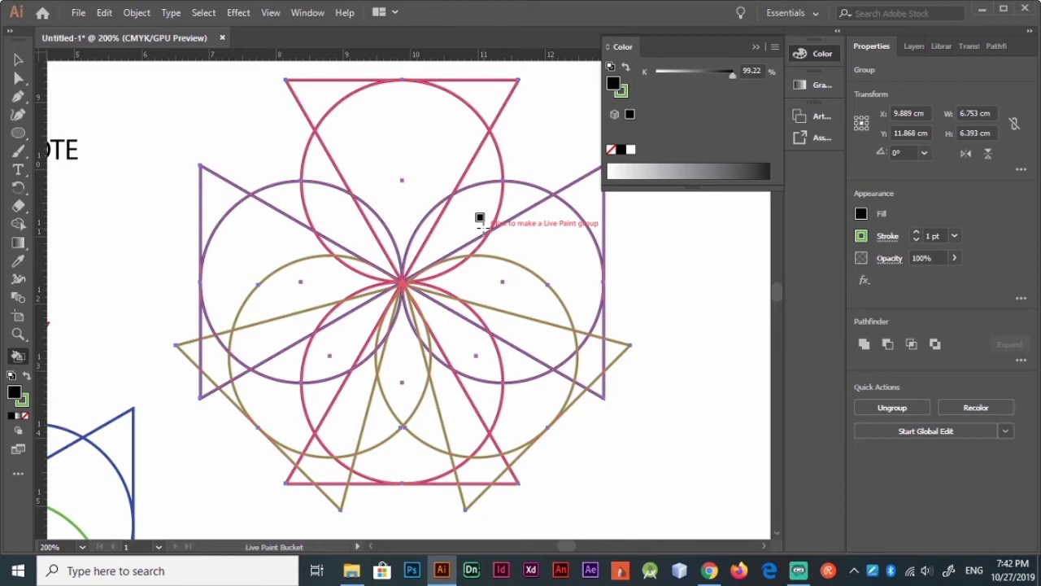
{"action": "left_click", "coordinate": [439, 173]}
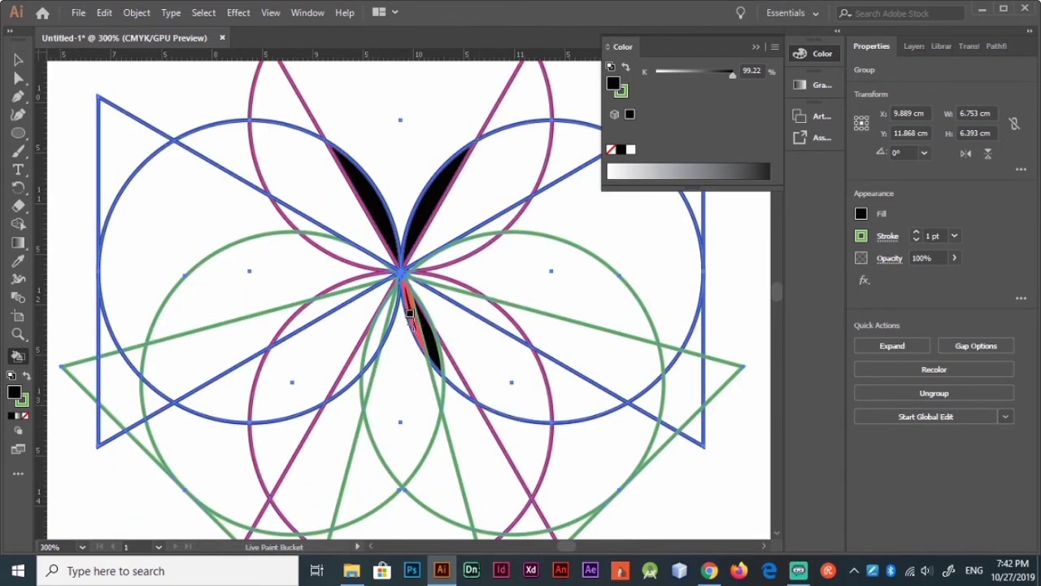
{"action": "left_click", "coordinate": [366, 338]}
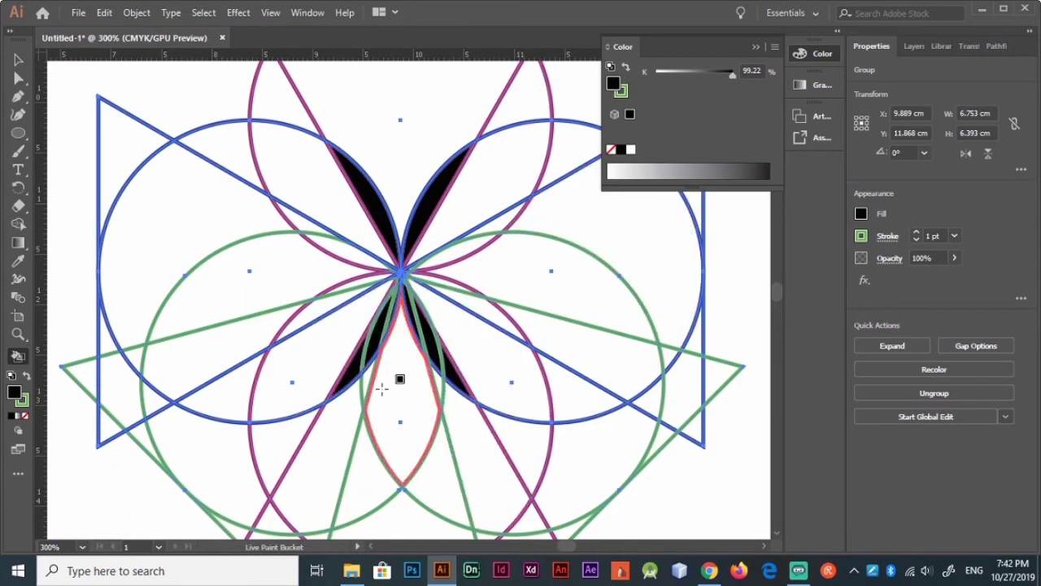
Fill the lower centre petal dark gray, the upper side petals blue, and the bottom arc green.
{"action": "double_click", "coordinate": [860, 213]}
{"action": "left_click", "coordinate": [839, 155]}
{"action": "left_click", "coordinate": [400, 394]}
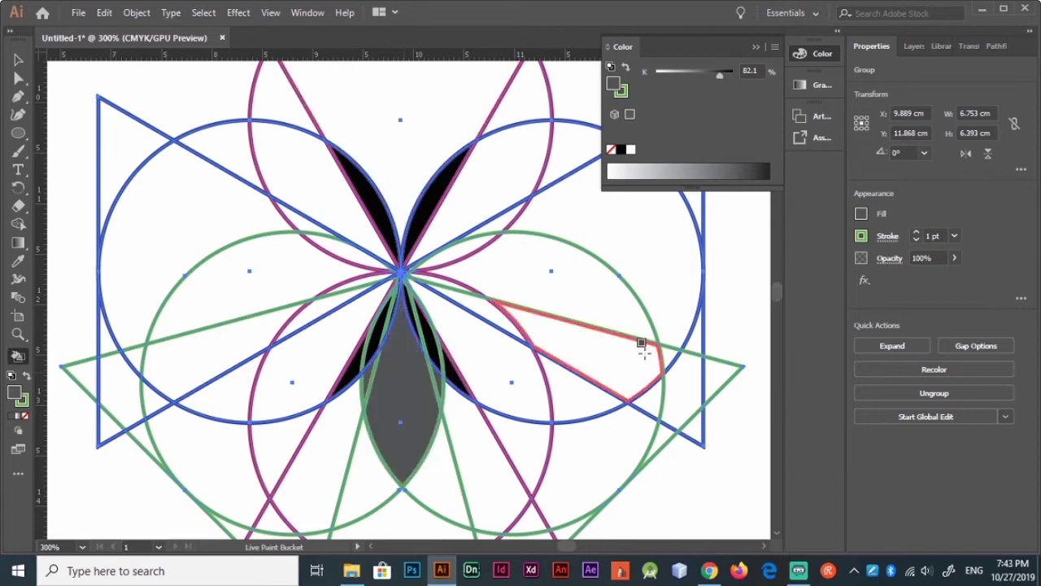
{"action": "scroll", "coordinate": [776, 311], "scroll_direction": "down", "scroll_amount": 3}
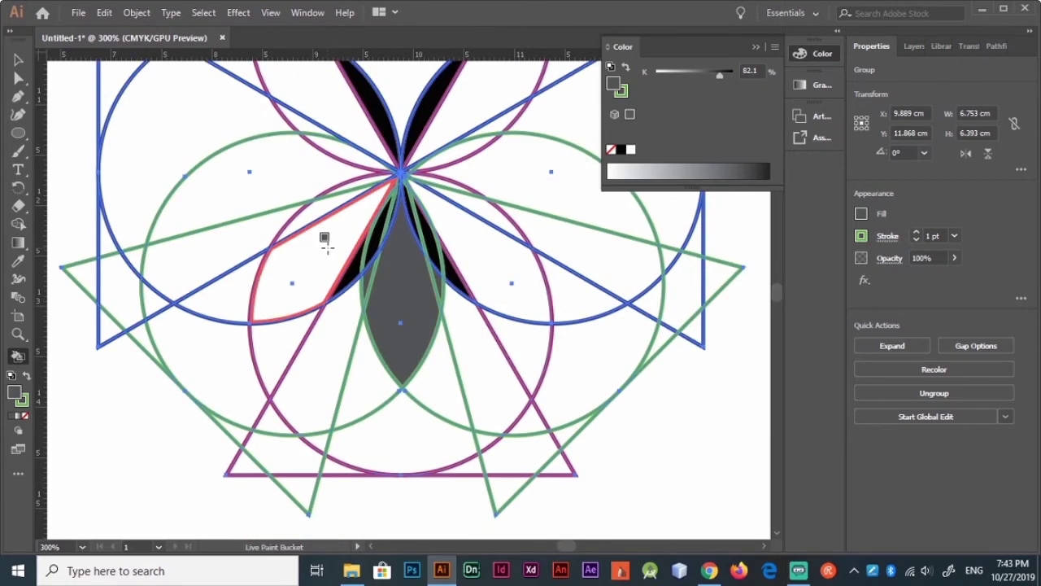
{"action": "double_click", "coordinate": [15, 392]}
{"action": "left_click", "coordinate": [845, 155]}
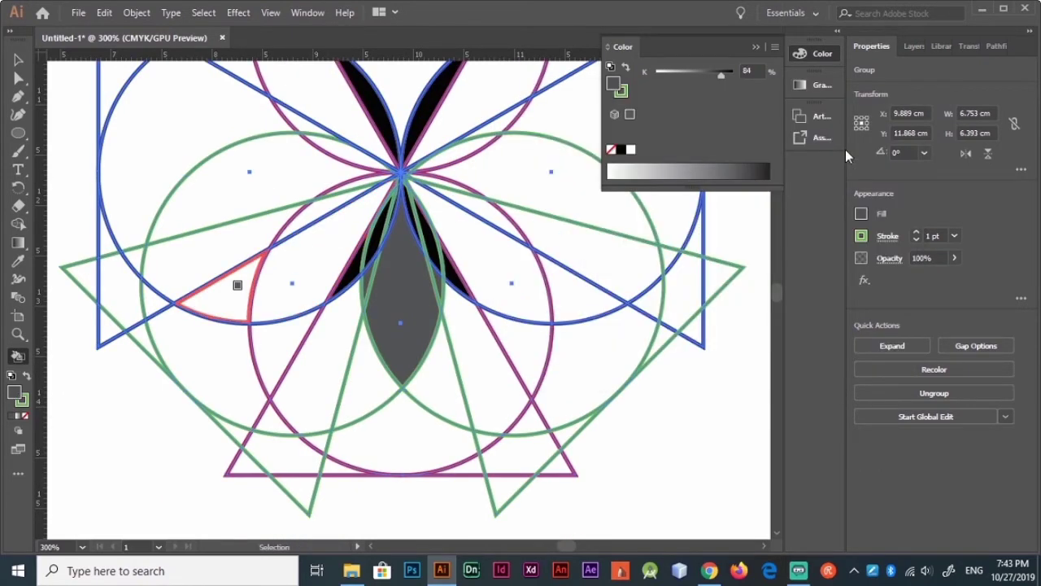
{"action": "left_click", "coordinate": [488, 213]}
{"action": "left_click", "coordinate": [321, 213]}
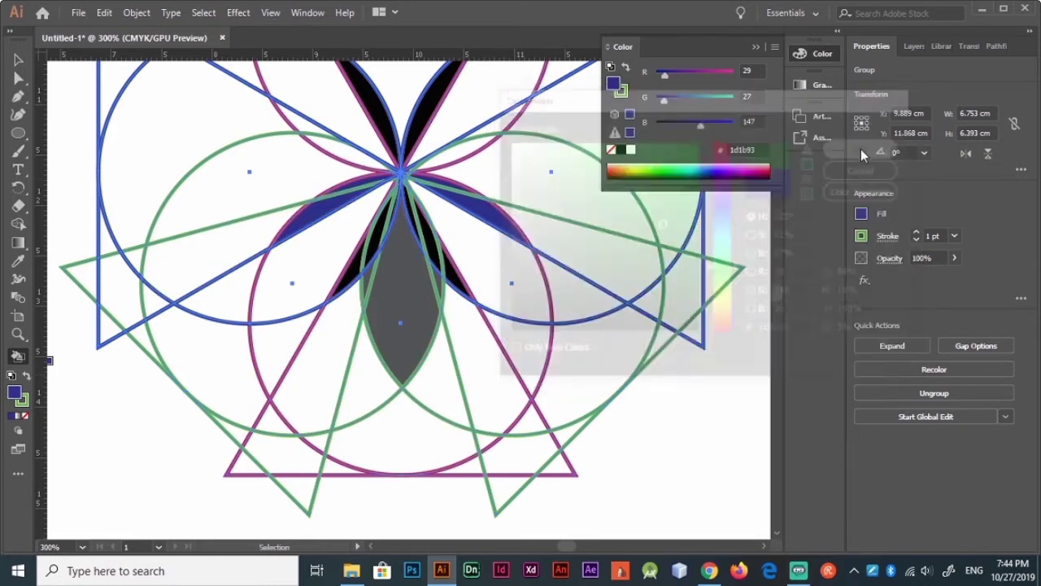
{"action": "left_click", "coordinate": [476, 439]}
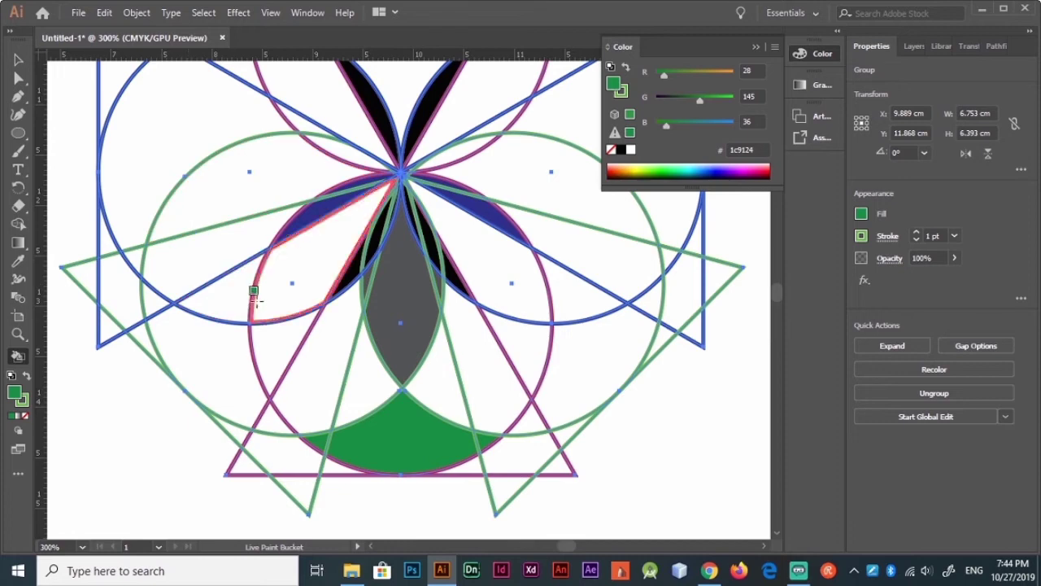
Expand the Live Paint group and delete the leftover outline strokes.
{"action": "key", "text": "ctrl+minus"}
{"action": "key", "text": "ctrl+minus"}
{"action": "key", "text": "v"}
{"action": "left_click", "coordinate": [893, 346]}
{"action": "key", "text": "ctrl+shift+a"}
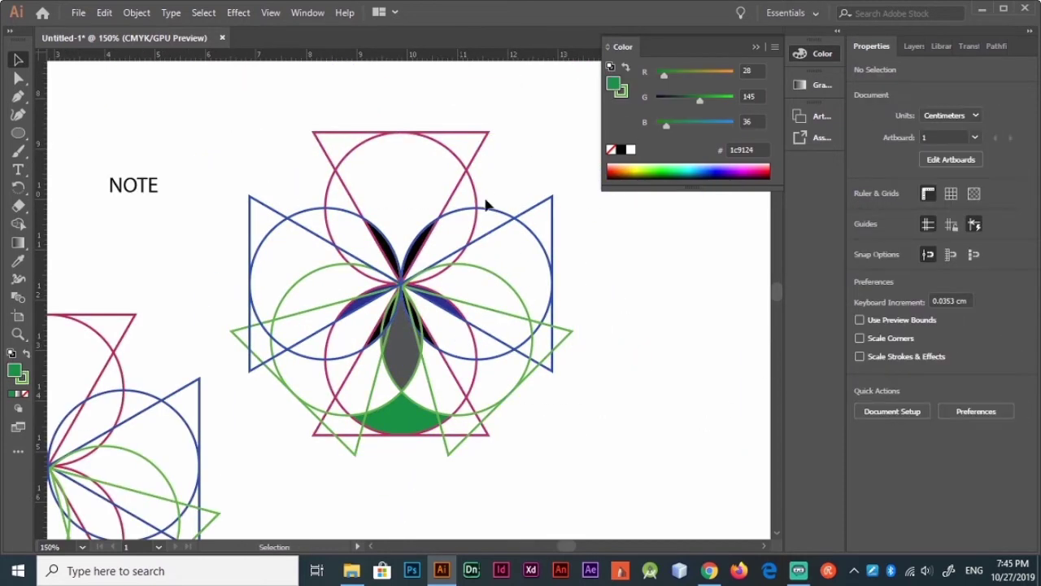
{"action": "left_click", "coordinate": [418, 265]}
{"action": "key", "text": "Delete"}
{"action": "left_click_drag", "start_coordinate": [507, 361], "coordinate": [277, 464]}
{"action": "key", "text": "Delete"}
{"action": "left_click", "coordinate": [339, 233]}
{"action": "key", "text": "Delete"}
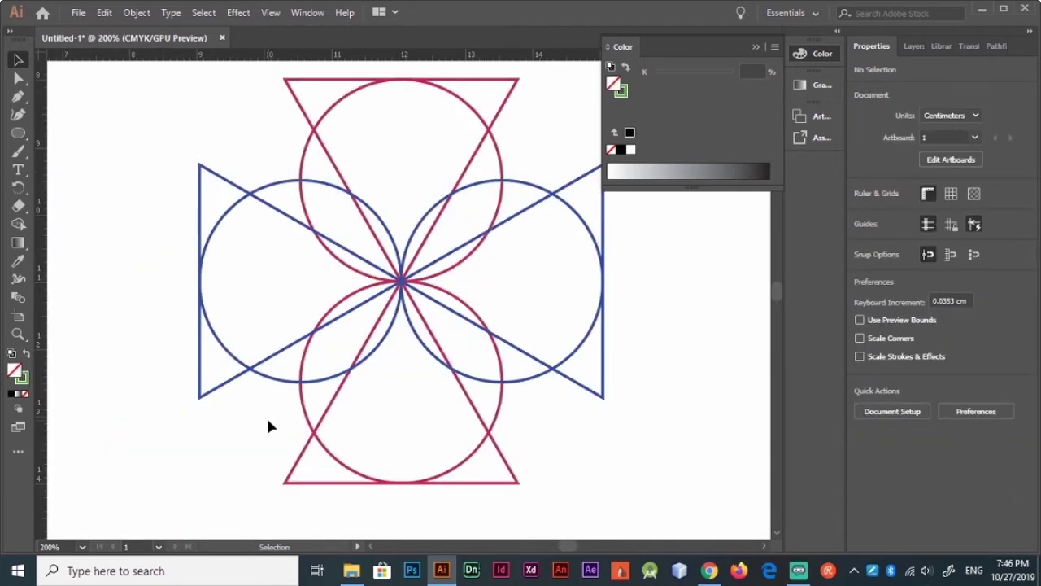
Make the pattern a Live Paint group and fill the four diagonal petals black.
{"action": "key", "text": "ctrl+a"}
{"action": "key", "text": "k"}
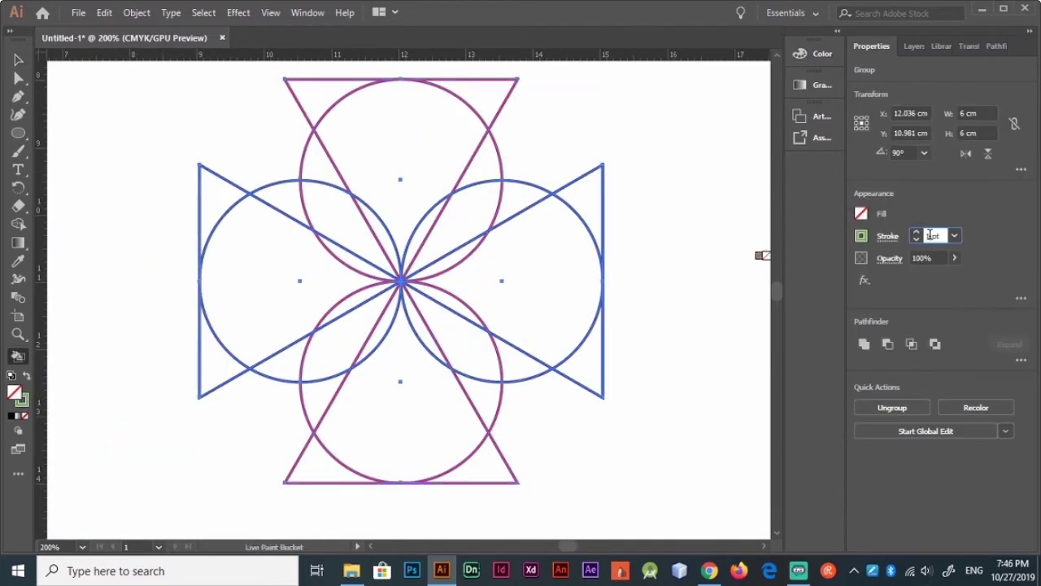
{"action": "type", "text": "0.25"}
{"action": "key", "text": "ctrl"}
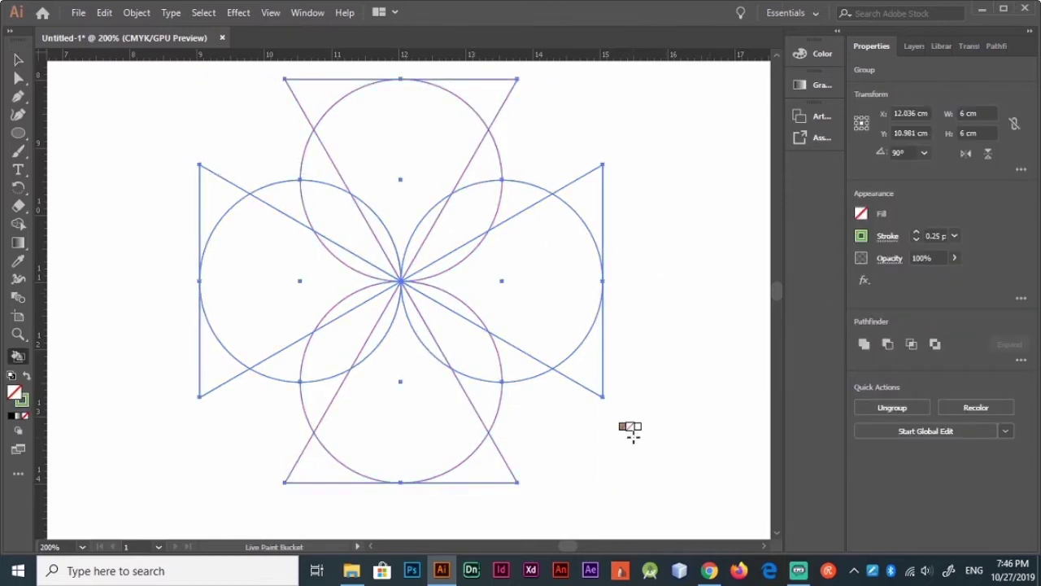
{"action": "double_click", "coordinate": [14, 392]}
{"action": "key", "text": "Return"}
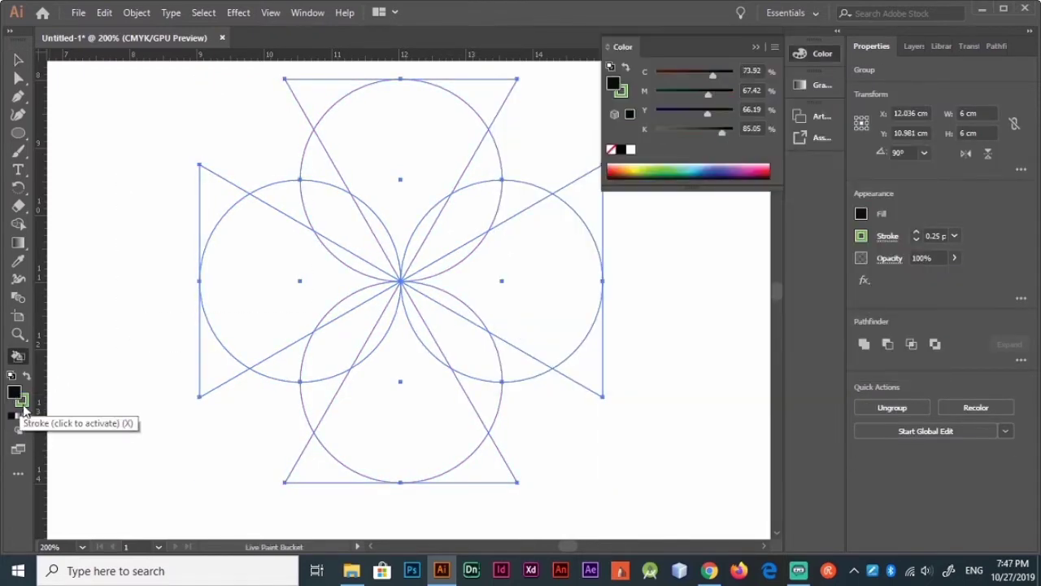
{"action": "left_click", "coordinate": [464, 213]}
{"action": "left_click", "coordinate": [349, 227]}
{"action": "left_click", "coordinate": [453, 332]}
{"action": "left_click", "coordinate": [350, 333]}
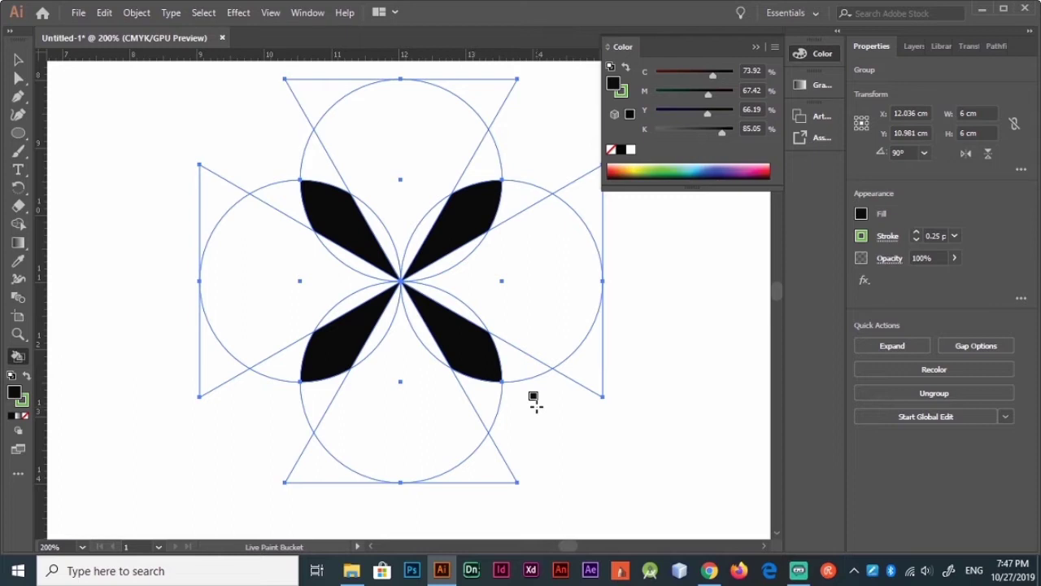
Fill the right, left, top and bottom circle regions dark grey.
{"action": "double_click", "coordinate": [14, 392]}
{"action": "key", "text": "Return"}
{"action": "left_click", "coordinate": [549, 286]}
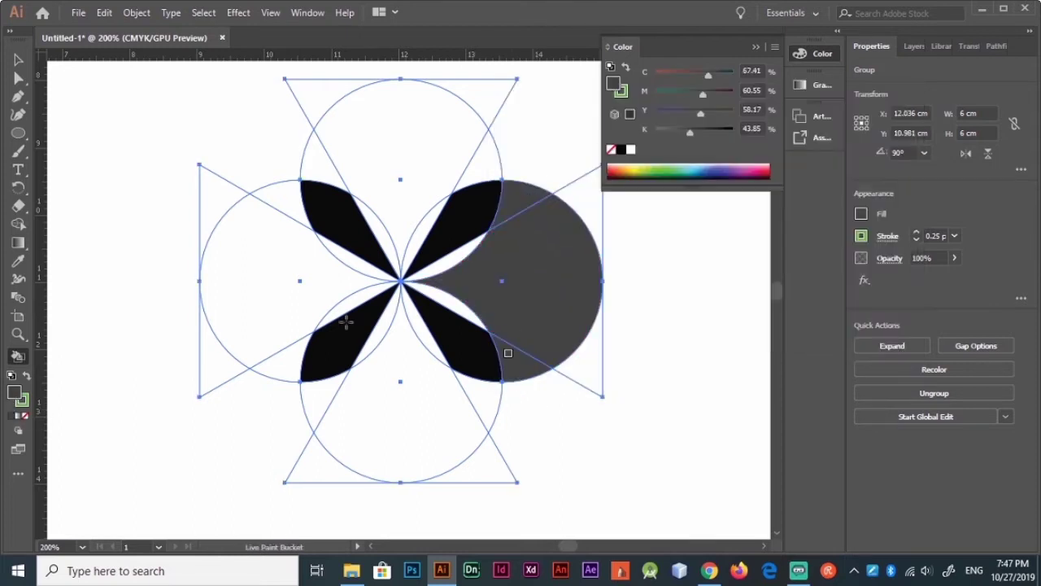
{"action": "left_click", "coordinate": [260, 280]}
{"action": "left_click", "coordinate": [400, 130]}
{"action": "left_click", "coordinate": [376, 414]}
Undo the stray fills and repaint the left, top, right and bottom lobes grey.
{"action": "key", "text": "ctrl+z"}
{"action": "key", "text": "ctrl+z"}
{"action": "key", "text": "v"}
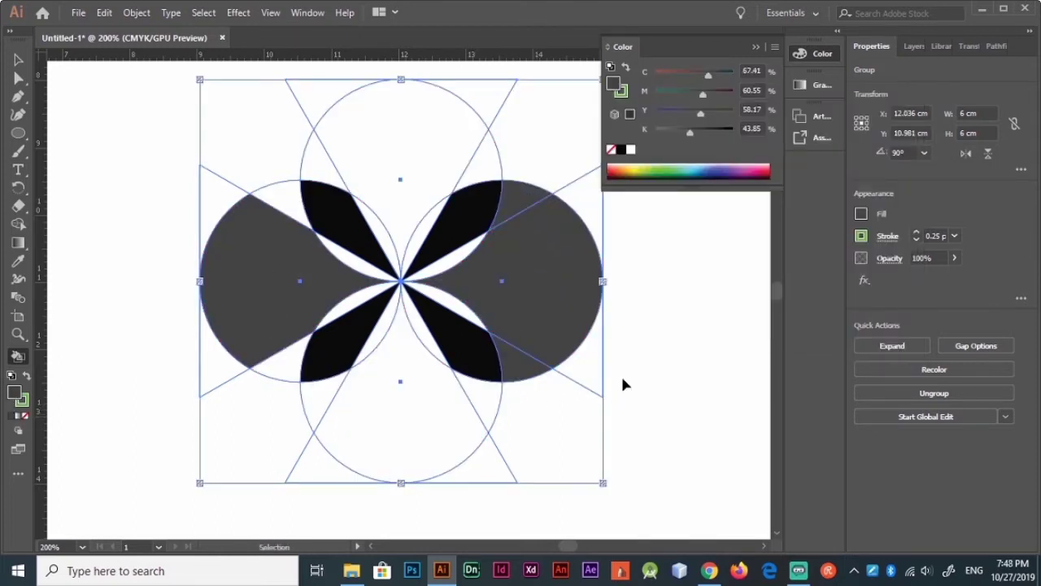
{"action": "key", "text": "ctrl+z"}
{"action": "key", "text": "ctrl+z"}
{"action": "key", "text": "k"}
{"action": "left_click", "coordinate": [482, 165]}
{"action": "left_click", "coordinate": [272, 299]}
{"action": "left_click", "coordinate": [400, 134]}
{"action": "left_click", "coordinate": [541, 281]}
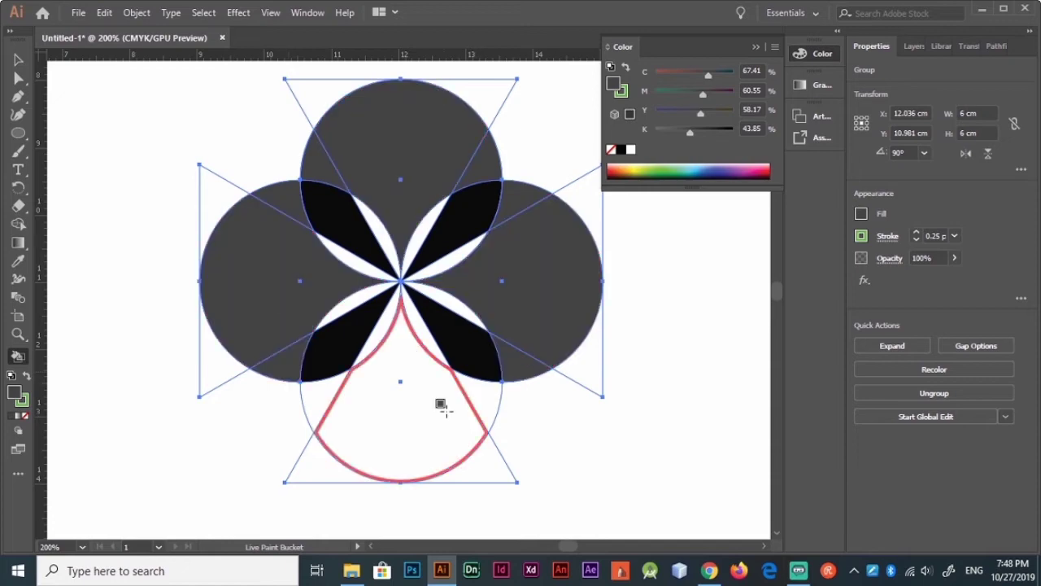
{"action": "left_click", "coordinate": [439, 407]}
Expand the painted pattern into separate shapes and select the grey lobe pieces.
{"action": "key", "text": "v"}
{"action": "left_click", "coordinate": [955, 392]}
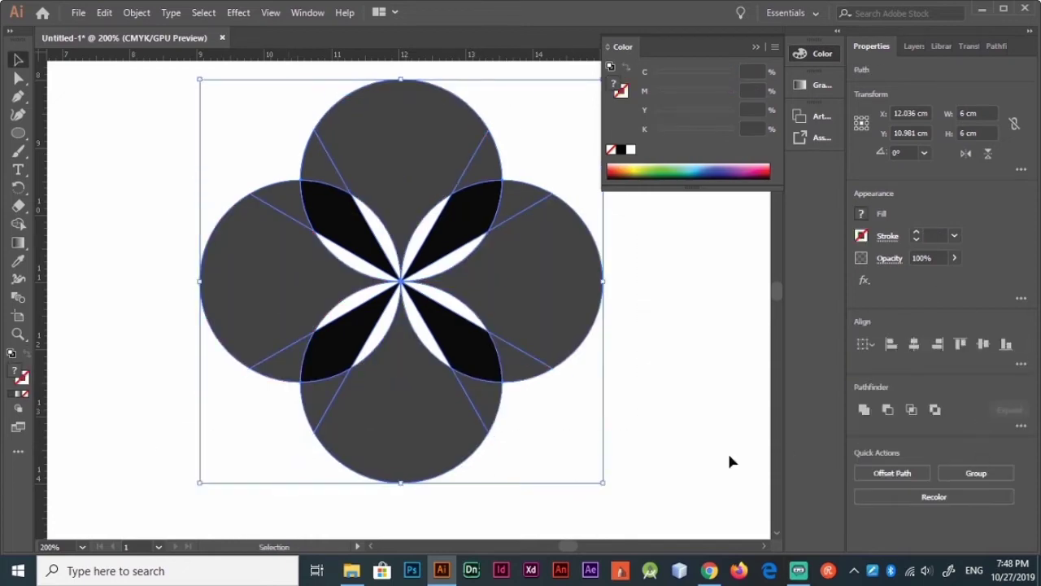
{"action": "key", "text": "ctrl+minus"}
{"action": "left_click", "coordinate": [301, 248]}
{"action": "left_click", "coordinate": [301, 369], "text": "shift"}
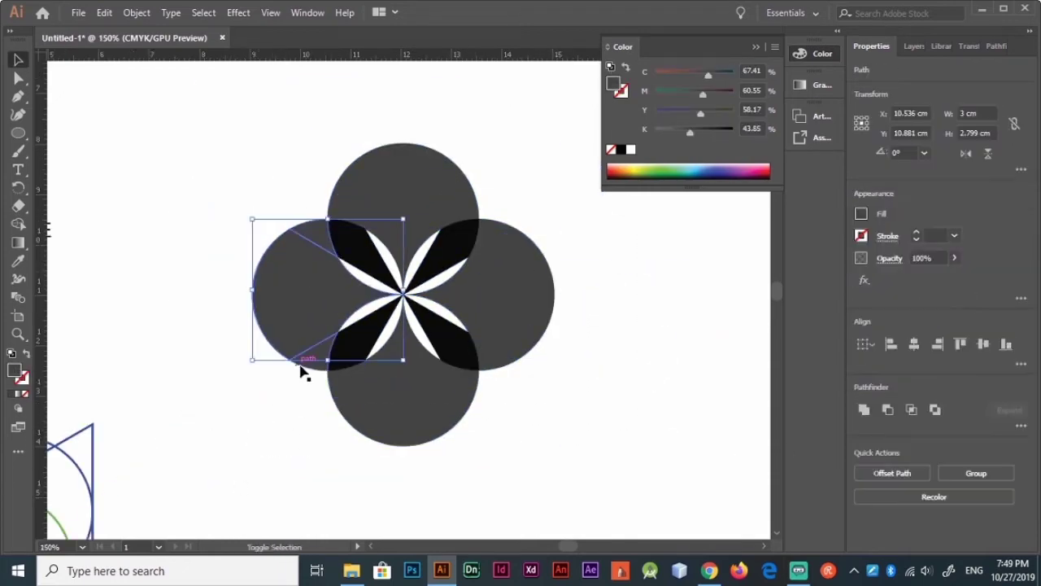
Merge the grey circle pieces with Pathfinder Unite, removing the dark grey lobes.
{"action": "left_click", "coordinate": [864, 409]}
{"action": "left_click", "coordinate": [433, 287]}
{"action": "left_click", "coordinate": [437, 262]}
{"action": "left_click", "coordinate": [549, 313]}
Move a black petal below the flower, stand it upright, and shift the flower to the upper left.
{"action": "left_click", "coordinate": [448, 344]}
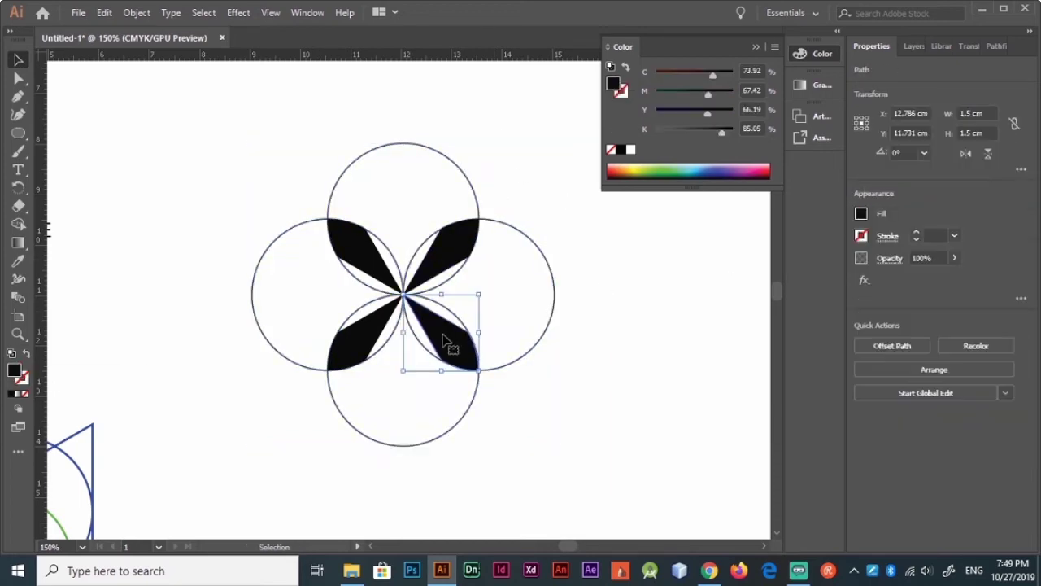
{"action": "left_click_drag", "start_coordinate": [448, 344], "coordinate": [615, 414]}
{"action": "left_click_drag", "start_coordinate": [539, 464], "coordinate": [551, 450]}
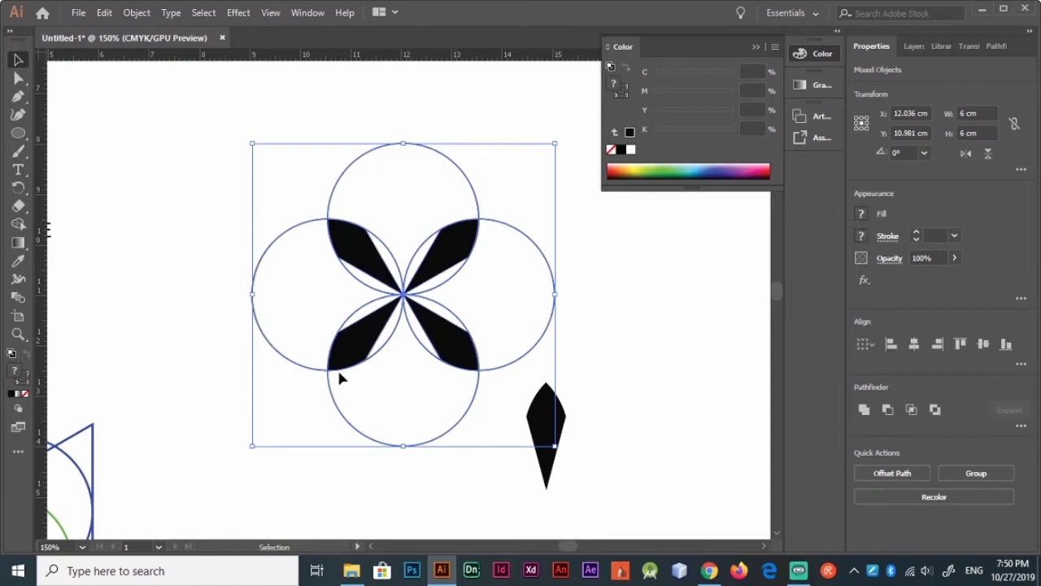
{"action": "left_click_drag", "start_coordinate": [339, 372], "coordinate": [96, 273]}
{"action": "left_click", "coordinate": [446, 429]}
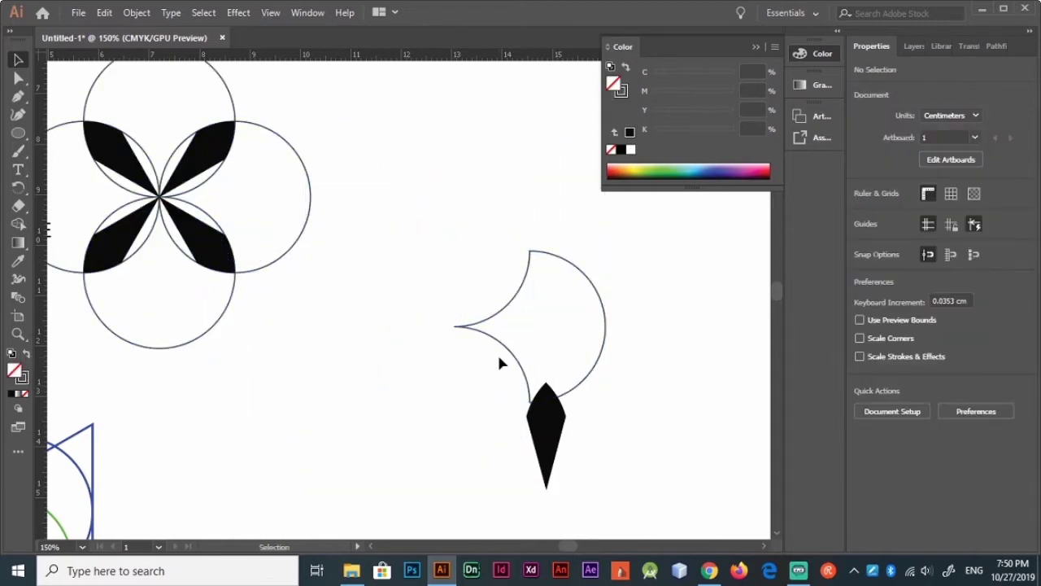
{"action": "left_click_drag", "start_coordinate": [546, 431], "coordinate": [407, 406]}
{"action": "left_click", "coordinate": [496, 410]}
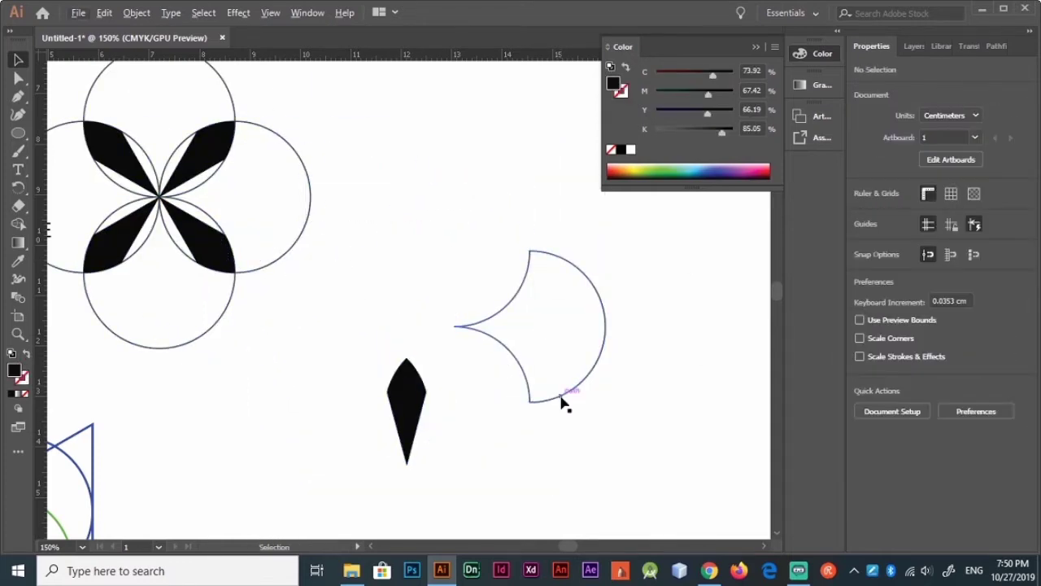
Undo the arc edit to restore the full separate circle.
{"action": "left_click", "coordinate": [581, 268]}
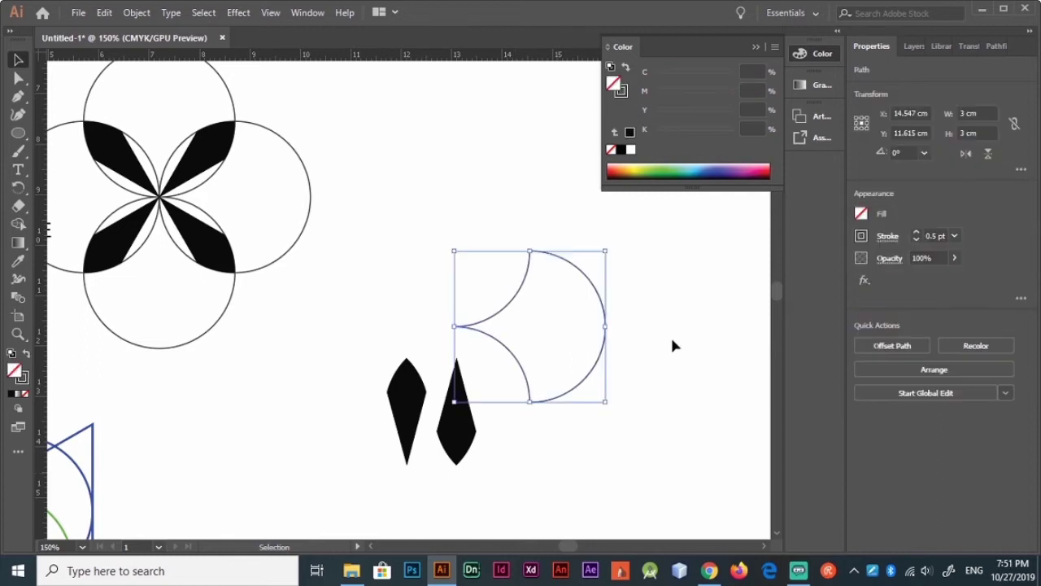
{"action": "left_click", "coordinate": [500, 437]}
{"action": "key", "text": "ctrl+z"}
{"action": "key", "text": "ctrl+z"}
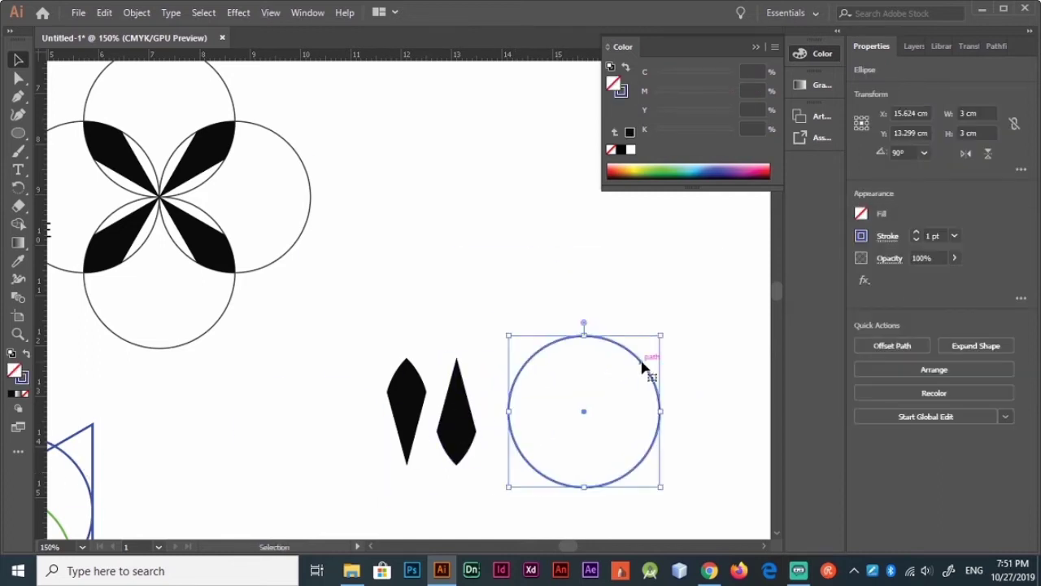
{"action": "key", "text": "ctrl+z"}
{"action": "key", "text": "ctrl+z"}
{"action": "key", "text": "ctrl+z"}
Fill the circle with the petals' black and place a flipped, rotated petal copy beside it.
{"action": "left_click", "coordinate": [407, 396]}
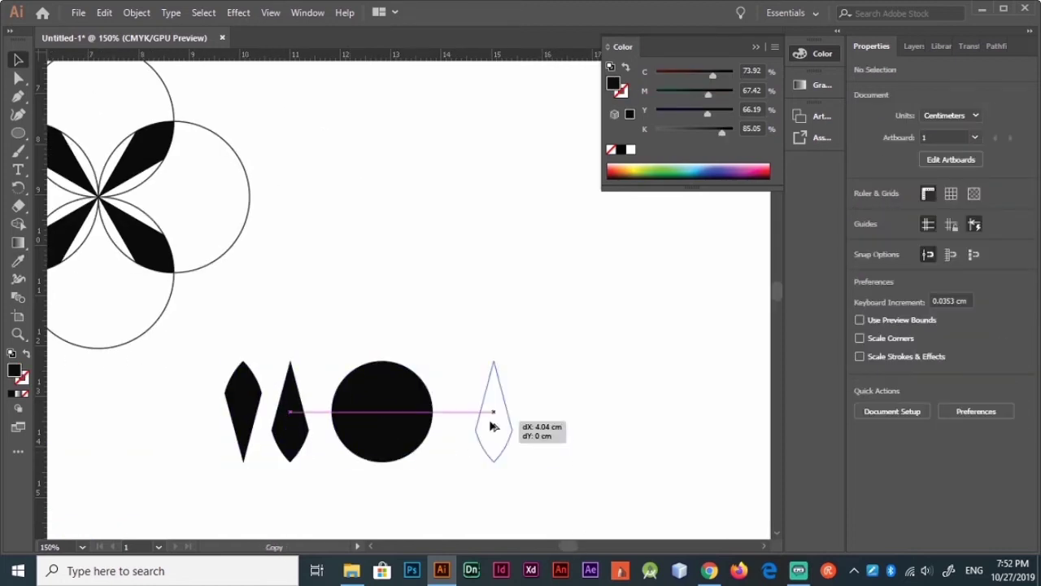
{"action": "left_click_drag", "start_coordinate": [291, 411], "coordinate": [498, 429], "text": "alt"}
{"action": "left_click", "coordinate": [987, 153]}
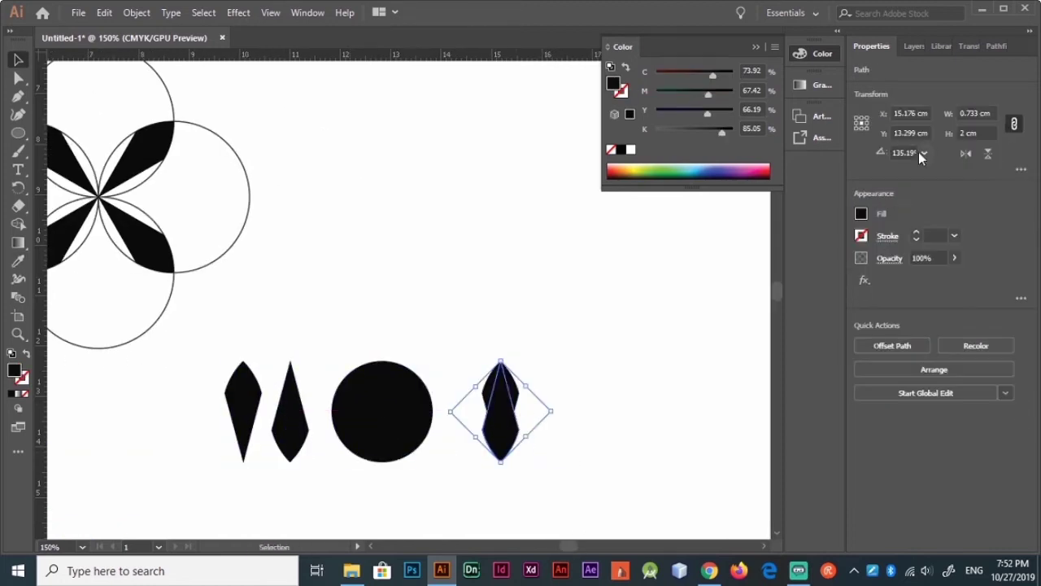
{"action": "left_click_drag", "start_coordinate": [543, 373], "coordinate": [553, 389]}
{"action": "left_click", "coordinate": [614, 397]}
{"action": "mouse_move", "coordinate": [488, 387]}
{"action": "left_mouse_down"}
{"action": "mouse_move", "coordinate": [413, 288]}
{"action": "mouse_move", "coordinate": [610, 294]}
{"action": "mouse_move", "coordinate": [542, 371]}
{"action": "left_mouse_up"}
Join petal copies into a symmetric bow-tie bar forming the T.
{"action": "left_click", "coordinate": [633, 345]}
{"action": "left_click", "coordinate": [449, 372], "text": "shift"}
{"action": "left_click_drag", "start_coordinate": [452, 361], "coordinate": [469, 361], "text": "shift"}
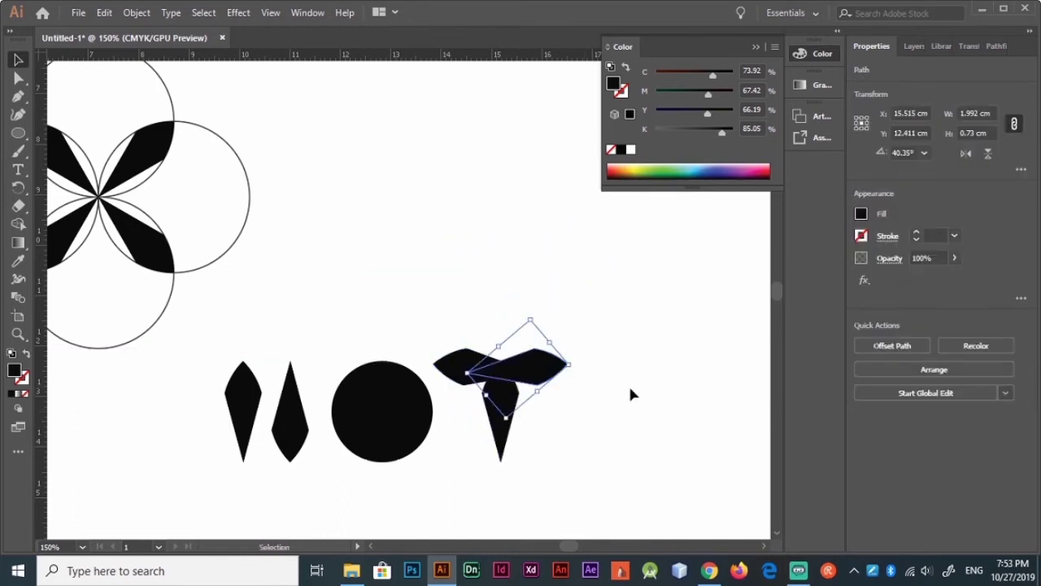
{"action": "left_click_drag", "start_coordinate": [543, 364], "coordinate": [547, 368]}
{"action": "left_click", "coordinate": [588, 434]}
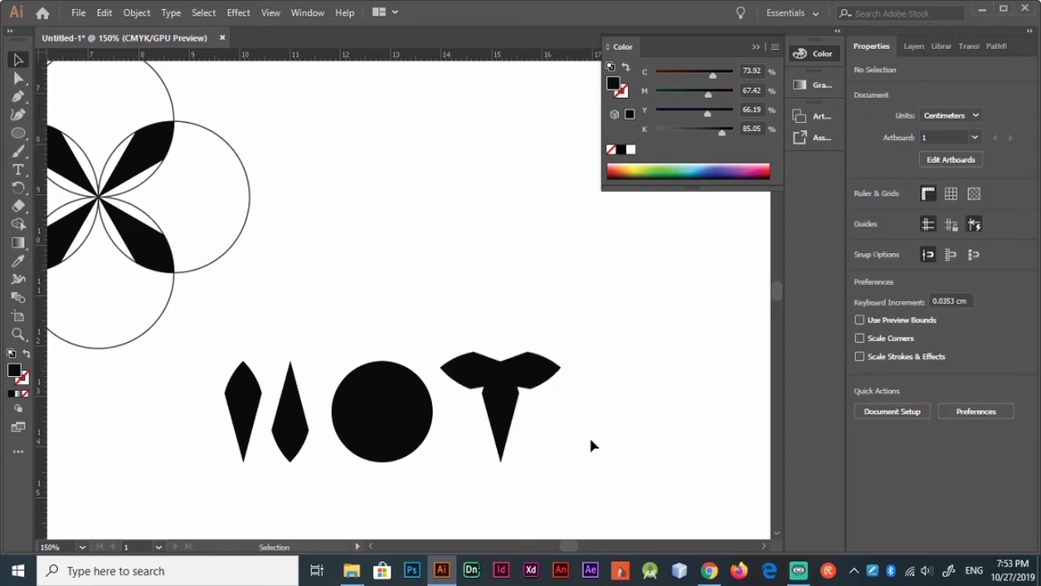
Build the E from three petals rotated about 45° and resize the white petal inside the O.
{"action": "left_click_drag", "start_coordinate": [500, 407], "coordinate": [604, 407], "text": "alt"}
{"action": "left_click_drag", "start_coordinate": [627, 358], "coordinate": [643, 313]}
{"action": "mouse_move", "coordinate": [640, 388]}
{"action": "left_mouse_down", "text": "alt"}
{"action": "mouse_move", "coordinate": [675, 372]}
{"action": "mouse_move", "coordinate": [692, 434]}
{"action": "left_mouse_up", "text": "alt"}
{"action": "left_click", "coordinate": [560, 339]}
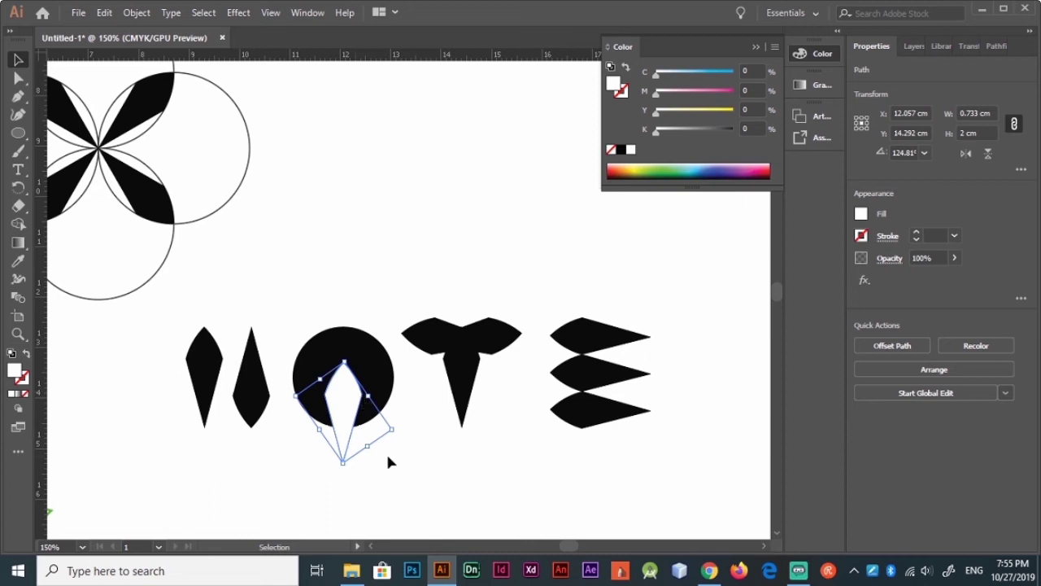
{"action": "left_click", "coordinate": [426, 434]}
{"action": "mouse_move", "coordinate": [368, 382]}
{"action": "left_mouse_down"}
{"action": "mouse_move", "coordinate": [341, 384]}
{"action": "mouse_move", "coordinate": [400, 379]}
{"action": "left_mouse_up"}
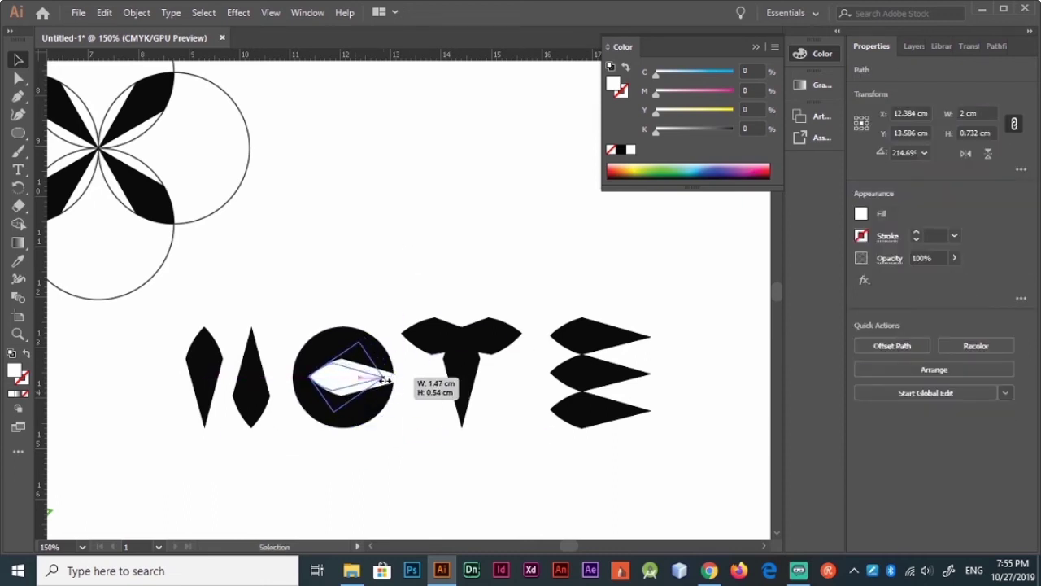
{"action": "left_click", "coordinate": [416, 451]}
Add guides, stack the E's three petals evenly along them, and group the E.
{"action": "left_click", "coordinate": [203, 374]}
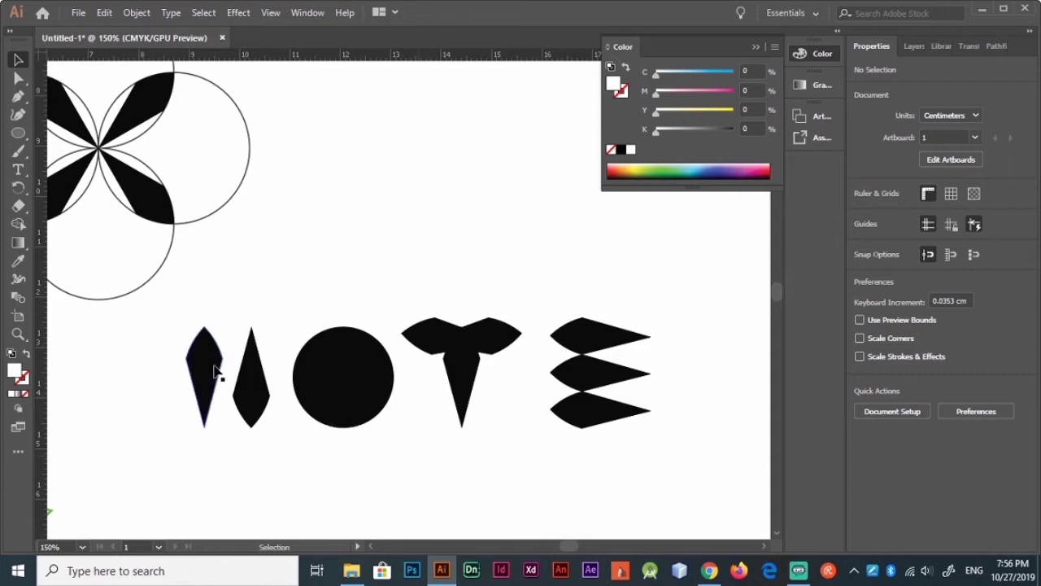
{"action": "left_click_drag", "start_coordinate": [47, 440], "coordinate": [232, 407]}
{"action": "left_click_drag", "start_coordinate": [262, 467], "coordinate": [184, 488]}
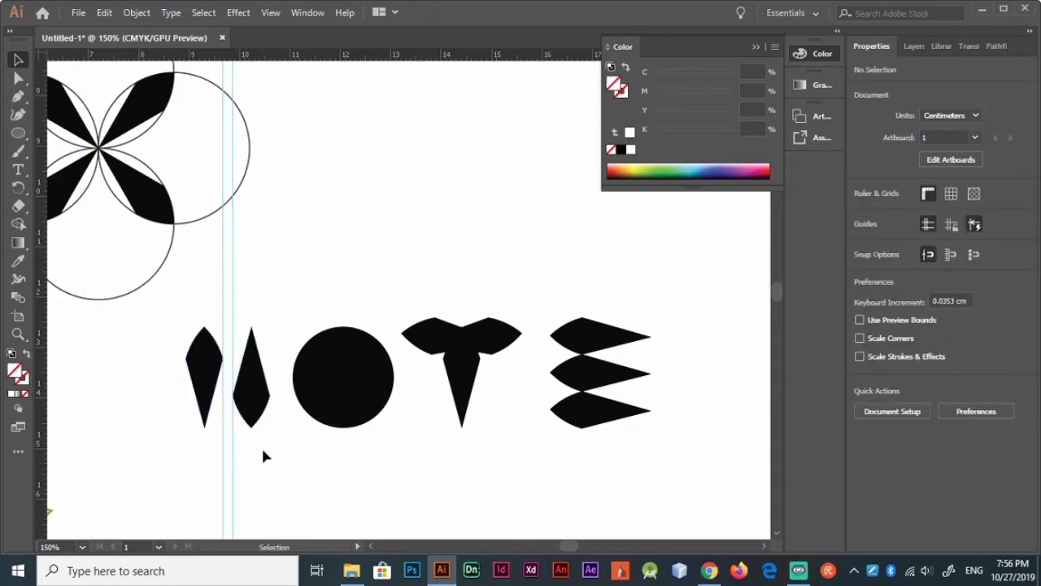
{"action": "left_click_drag", "start_coordinate": [536, 54], "coordinate": [606, 358]}
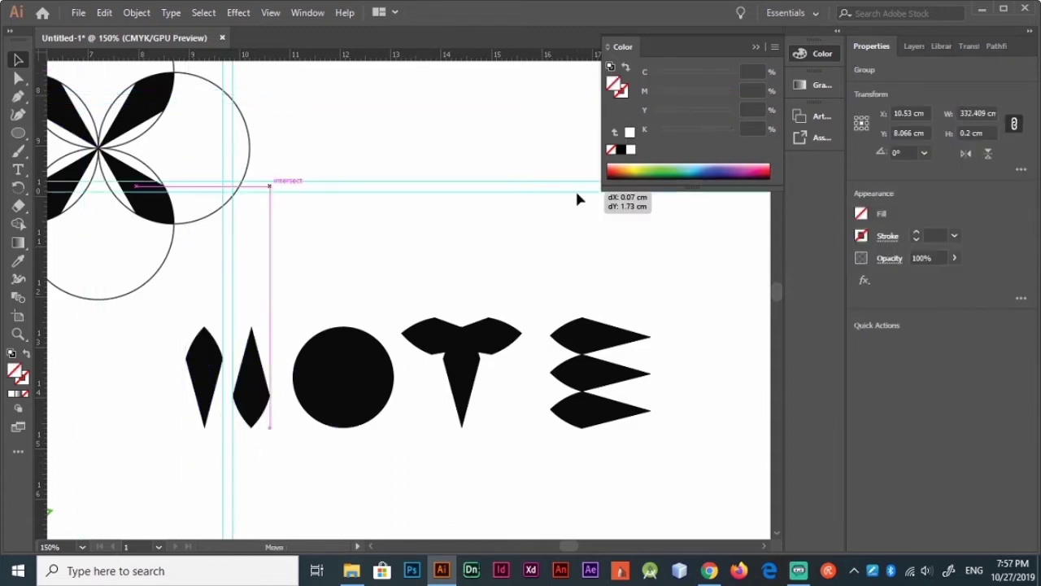
{"action": "left_click", "coordinate": [608, 392]}
{"action": "left_click_drag", "start_coordinate": [597, 396], "coordinate": [599, 419]}
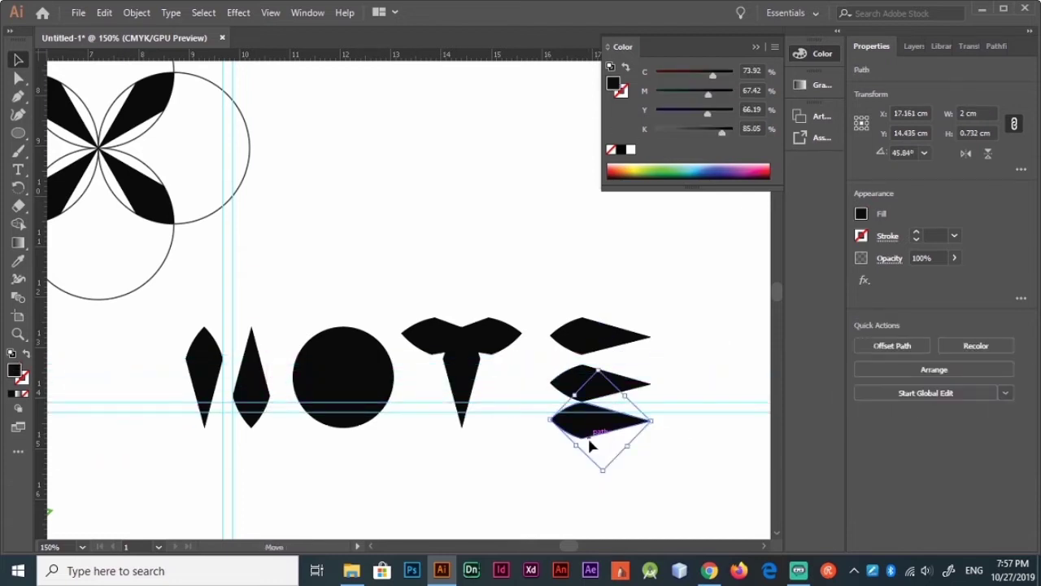
{"action": "left_click_drag", "start_coordinate": [669, 289], "coordinate": [500, 483]}
{"action": "key", "text": "ctrl+g"}
{"action": "left_click", "coordinate": [683, 478]}
Match the letters to 2 cm height, set the guide spacing to 0.1 cm, then hide the guides.
{"action": "left_click", "coordinate": [360, 394]}
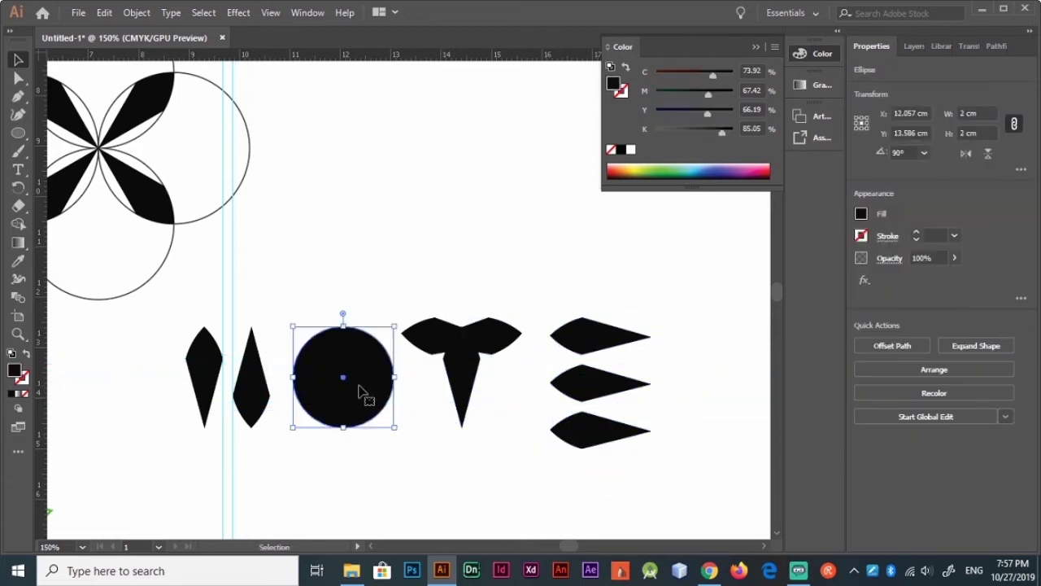
{"action": "left_click", "coordinate": [616, 336]}
{"action": "left_click", "coordinate": [481, 345]}
{"action": "left_click", "coordinate": [205, 353]}
{"action": "left_click", "coordinate": [332, 473]}
{"action": "left_click_drag", "start_coordinate": [333, 473], "coordinate": [204, 488]}
{"action": "key", "text": "Return"}
{"action": "left_click", "coordinate": [243, 411], "text": "shift"}
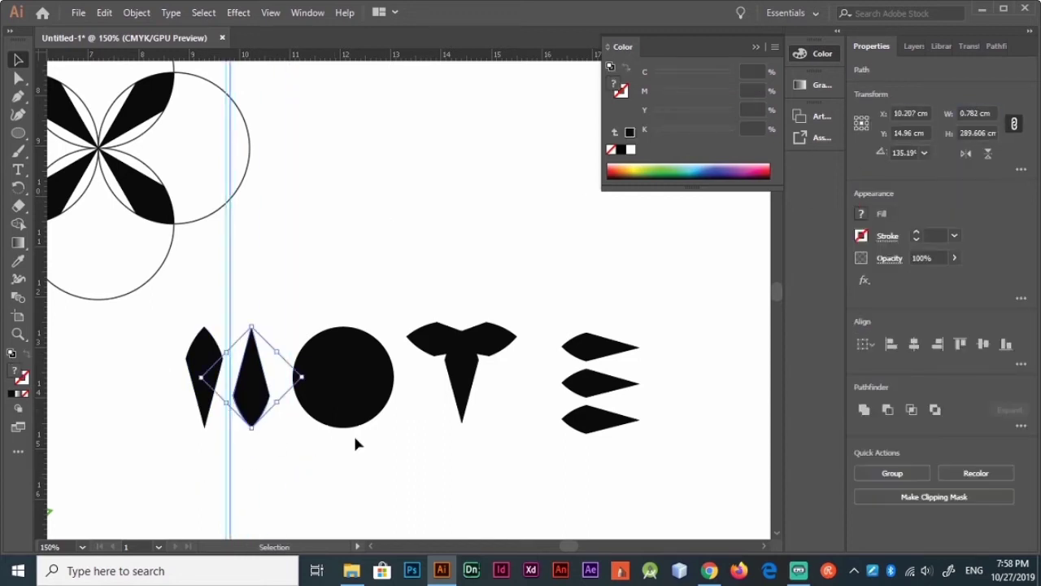
{"action": "left_click", "coordinate": [167, 491]}
Line up the N's petals and Alt-drag a second row of the NOTE shapes.
{"action": "left_click", "coordinate": [208, 374]}
{"action": "left_click", "coordinate": [461, 382]}
{"action": "left_click", "coordinate": [714, 403]}
{"action": "left_click_drag", "start_coordinate": [714, 403], "coordinate": [183, 313]}
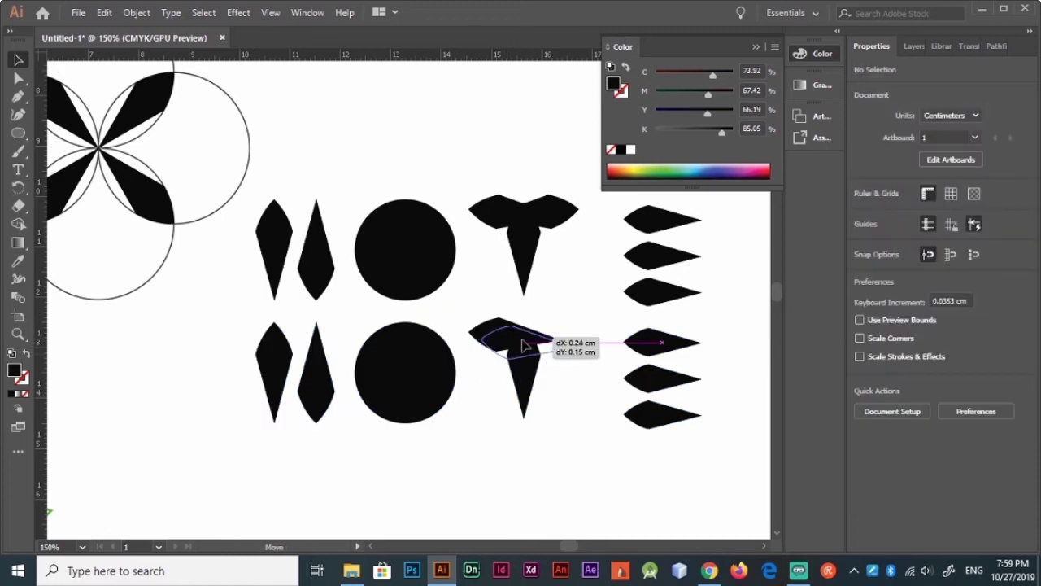
Repeat the copy into a third row and flip and rotate its T's bar about 40° into a diamond.
{"action": "key", "text": "ctrl+d"}
{"action": "scroll", "coordinate": [521, 366], "scroll_direction": "down", "scroll_amount": 3}
{"action": "left_click", "coordinate": [523, 341]}
{"action": "left_click", "coordinate": [529, 296]}
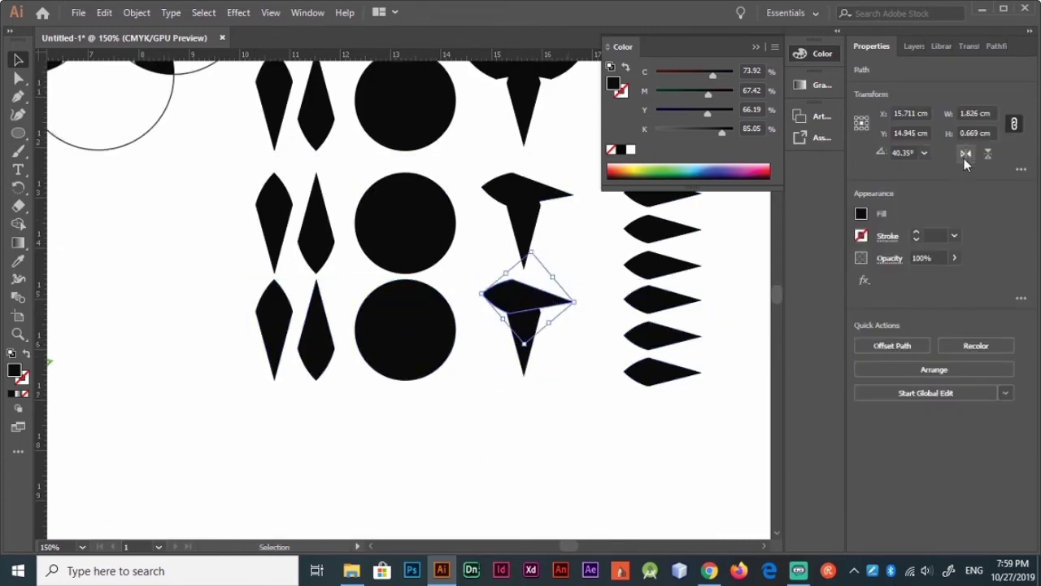
{"action": "left_click", "coordinate": [965, 155]}
{"action": "left_click", "coordinate": [523, 309]}
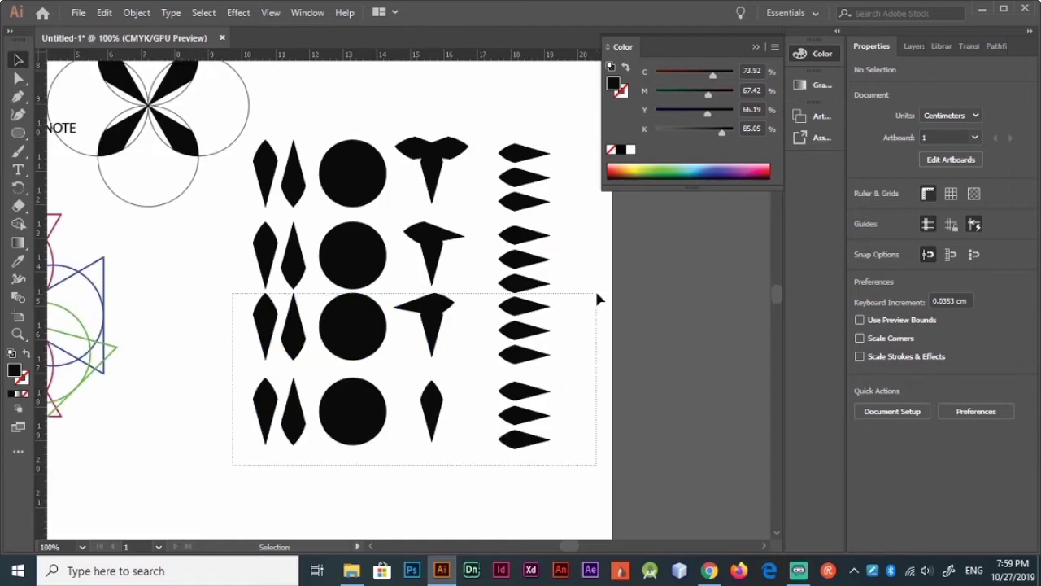
{"action": "mouse_move", "coordinate": [480, 228]}
{"action": "left_mouse_down"}
{"action": "mouse_move", "coordinate": [460, 232]}
{"action": "mouse_move", "coordinate": [503, 277]}
{"action": "mouse_move", "coordinate": [359, 322]}
{"action": "left_mouse_up"}
{"action": "left_click", "coordinate": [359, 322]}
{"action": "key", "text": "minus"}
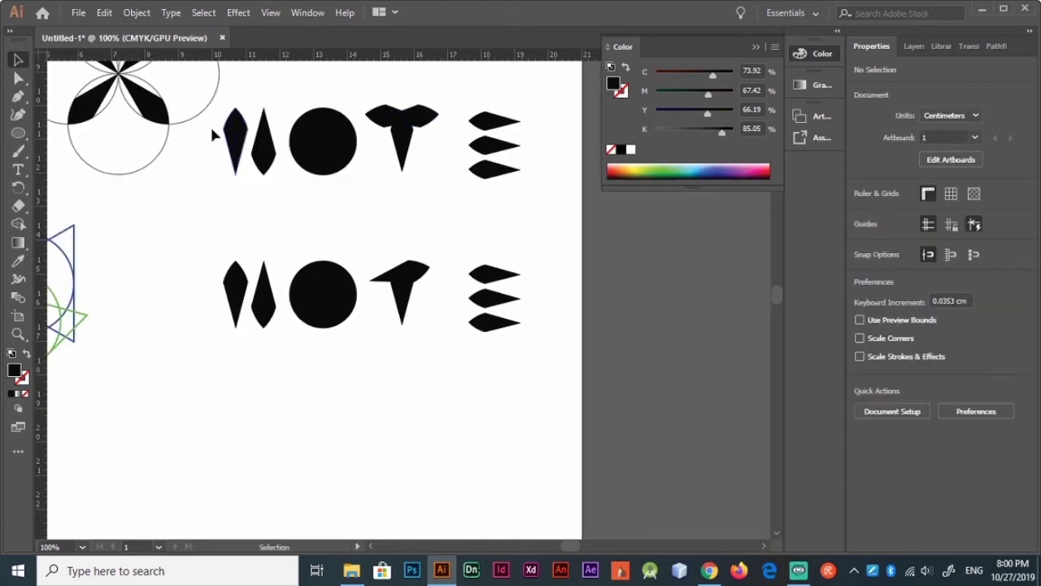
Copy the top row of letter shapes downward and select the middle T's diamond crossbar.
{"action": "left_click_drag", "start_coordinate": [216, 132], "coordinate": [529, 158]}
{"action": "left_click_drag", "start_coordinate": [407, 122], "coordinate": [407, 192], "text": "alt"}
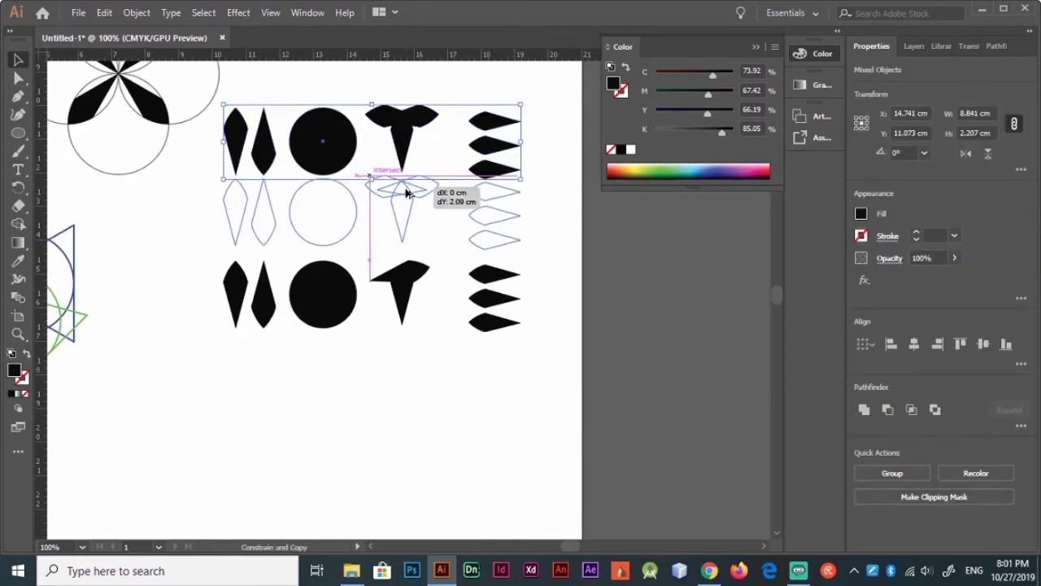
{"action": "left_click", "coordinate": [382, 190]}
{"action": "key", "text": "ctrl+plus"}
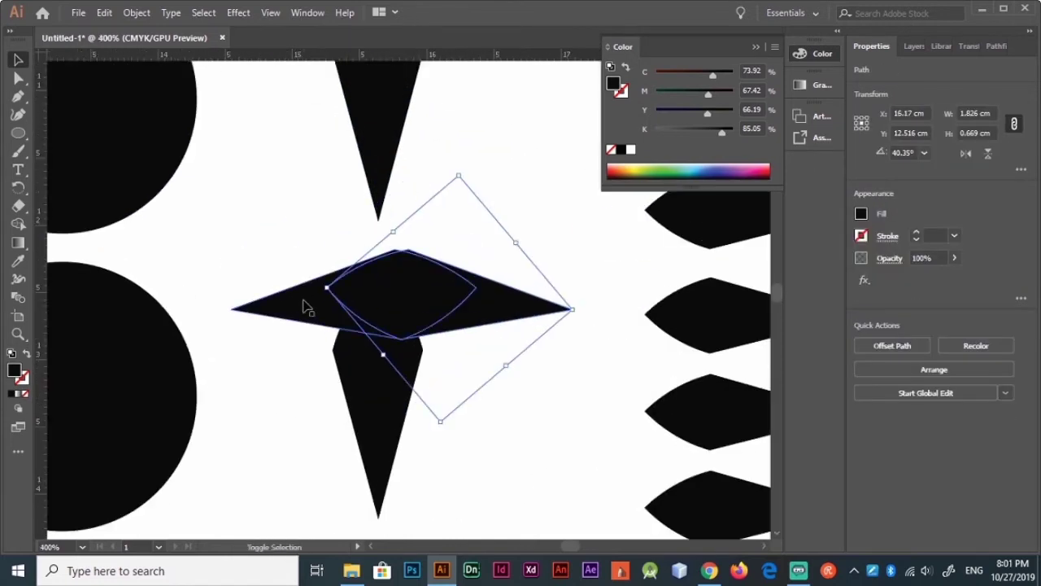
{"action": "left_click", "coordinate": [301, 307], "text": "ctrl"}
{"action": "key", "text": "ctrl+minus"}
{"action": "key", "text": "ctrl+minus"}
{"action": "key", "text": "ctrl+minus"}
{"action": "key", "text": "ctrl+minus"}
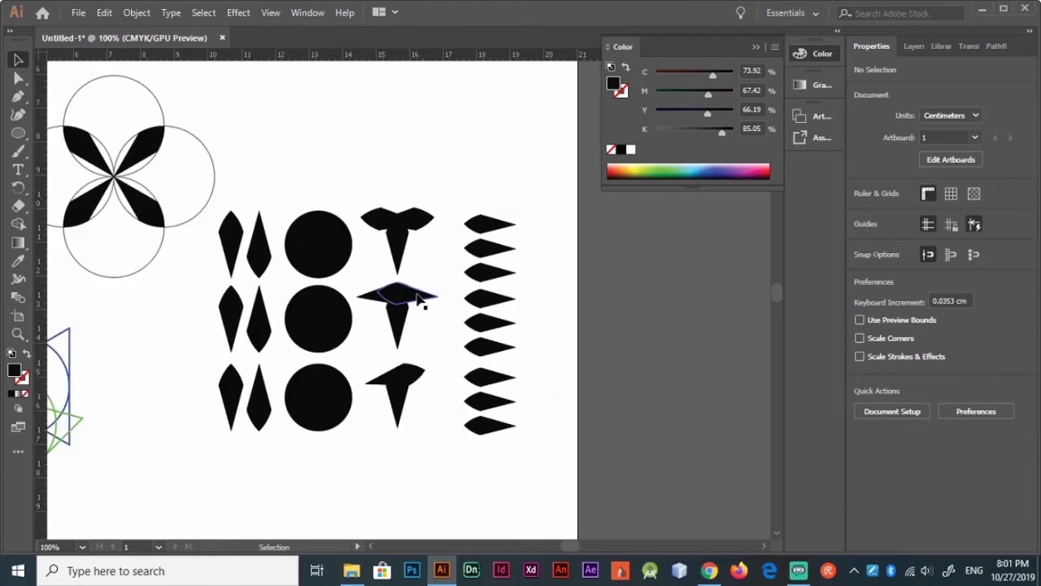
Remove the extra rows, undoing back to a single row of NOTE shapes.
{"action": "left_click", "coordinate": [419, 295]}
{"action": "left_click", "coordinate": [419, 295], "text": "shift"}
{"action": "key", "text": "ctrl+plus"}
{"action": "key", "text": "ctrl+plus"}
{"action": "key", "text": "ctrl+plus"}
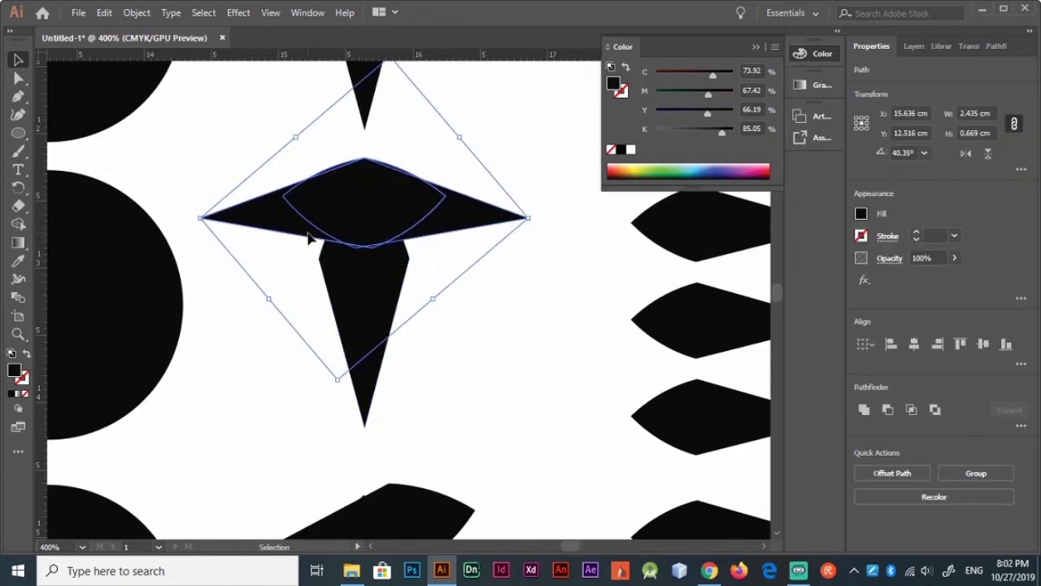
{"action": "key", "text": "ctrl+z"}
{"action": "key", "text": "ctrl+minus"}
{"action": "key", "text": "ctrl+minus"}
{"action": "key", "text": "ctrl+minus"}
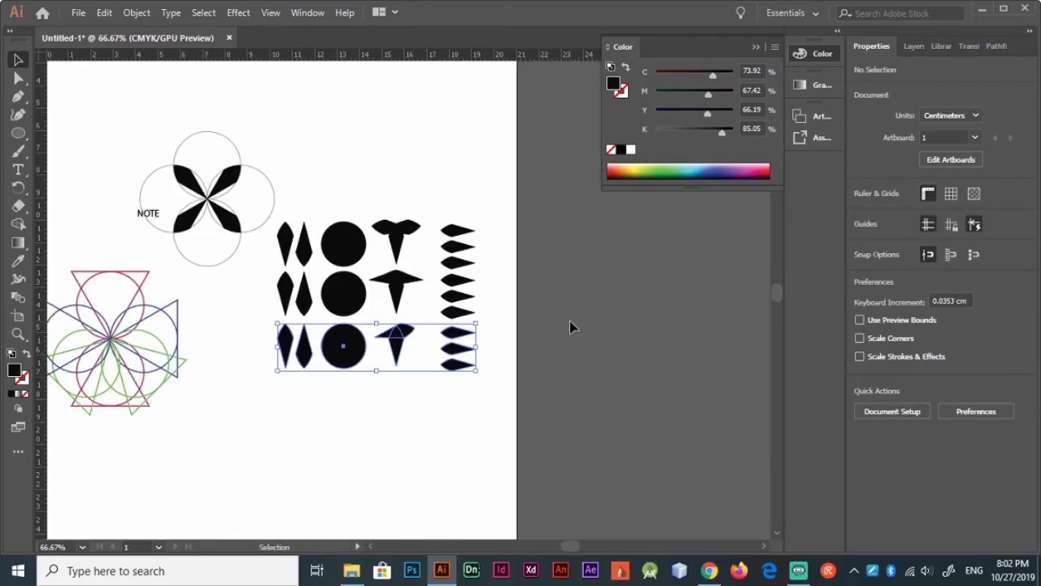
{"action": "key", "text": "ctrl+z"}
{"action": "key", "text": "ctrl+z"}
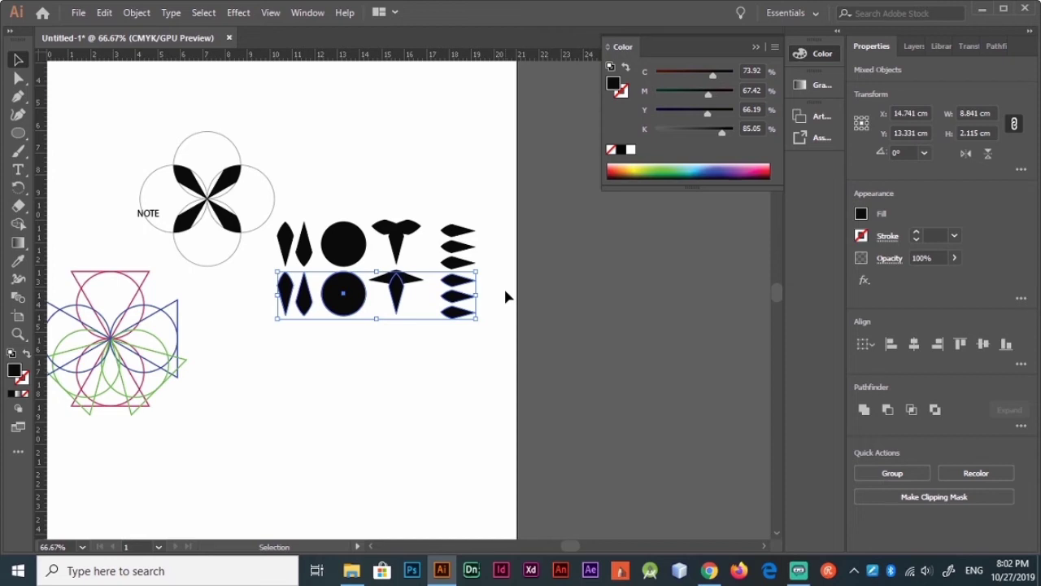
{"action": "key", "text": "ctrl+z"}
{"action": "key", "text": "ctrl+z"}
{"action": "key", "text": "ctrl+z"}
{"action": "key", "text": "ctrl+z"}
{"action": "key", "text": "ctrl+0"}
Set the PAD text in the Rajdhani font and check each NOTE letter shape.
{"action": "left_click", "coordinate": [895, 341]}
{"action": "type", "text": "raj"}
{"action": "left_click", "coordinate": [697, 439]}
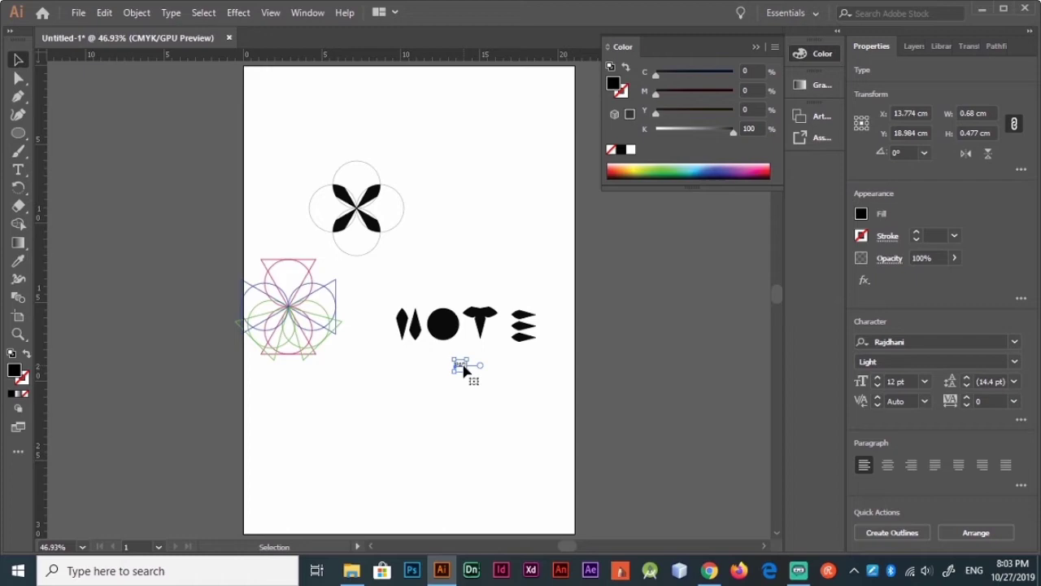
{"action": "scroll", "coordinate": [464, 370], "scroll_direction": "up", "scroll_amount": 3, "text": "alt"}
{"action": "left_click", "coordinate": [598, 309]}
{"action": "scroll", "coordinate": [504, 316], "scroll_direction": "down", "scroll_amount": 3, "text": "alt"}
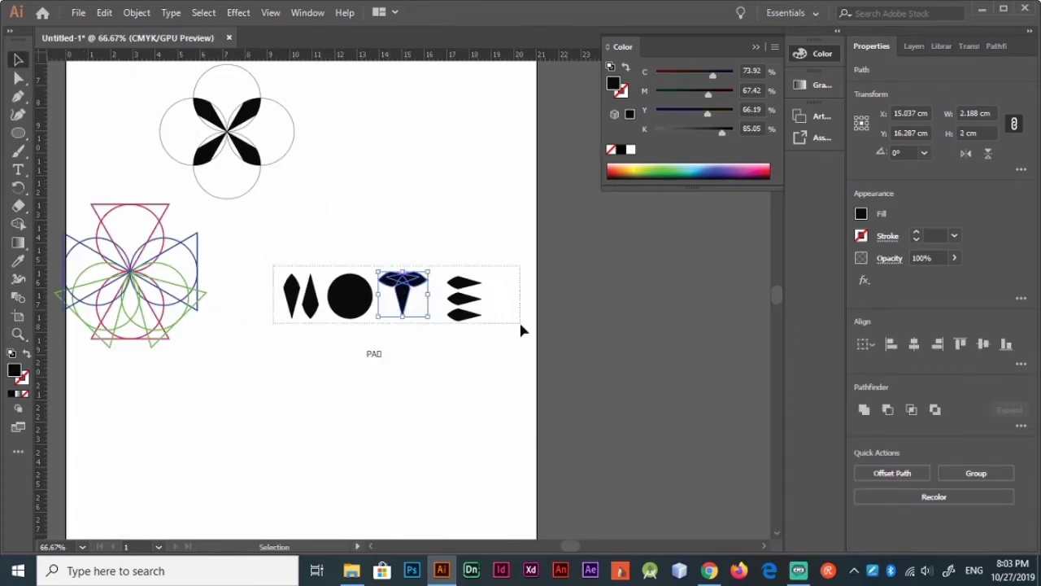
{"action": "scroll", "coordinate": [470, 321], "scroll_direction": "up", "scroll_amount": 2, "text": "alt"}
{"action": "left_click", "coordinate": [570, 302]}
{"action": "left_click", "coordinate": [219, 293]}
{"action": "left_click", "coordinate": [329, 293]}
{"action": "left_click", "coordinate": [236, 376]}
Move the thin vertical rectangle right and up, and shift the letter shapes left.
{"action": "left_click", "coordinate": [279, 391]}
{"action": "left_click_drag", "start_coordinate": [279, 382], "coordinate": [385, 284]}
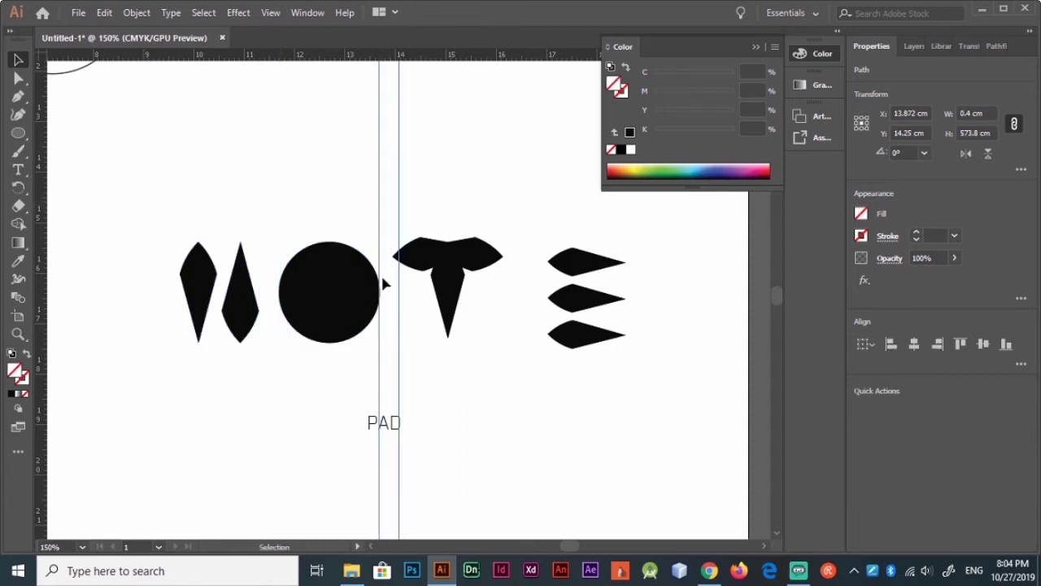
{"action": "scroll", "coordinate": [385, 284], "scroll_direction": "up", "scroll_amount": 5, "text": "alt"}
{"action": "scroll", "coordinate": [421, 342], "scroll_direction": "down", "scroll_amount": 5, "text": "alt"}
{"action": "mouse_move", "coordinate": [406, 384]}
{"action": "left_mouse_down"}
{"action": "mouse_move", "coordinate": [537, 359]}
{"action": "mouse_move", "coordinate": [507, 274]}
{"action": "left_mouse_up"}
{"action": "scroll", "coordinate": [506, 274], "scroll_direction": "up", "scroll_amount": 5, "text": "alt"}
{"action": "scroll", "coordinate": [488, 325], "scroll_direction": "down", "scroll_amount": 3, "text": "alt"}
{"action": "scroll", "coordinate": [423, 248], "scroll_direction": "down", "scroll_amount": 3, "text": "alt"}
{"action": "left_click", "coordinate": [423, 248]}
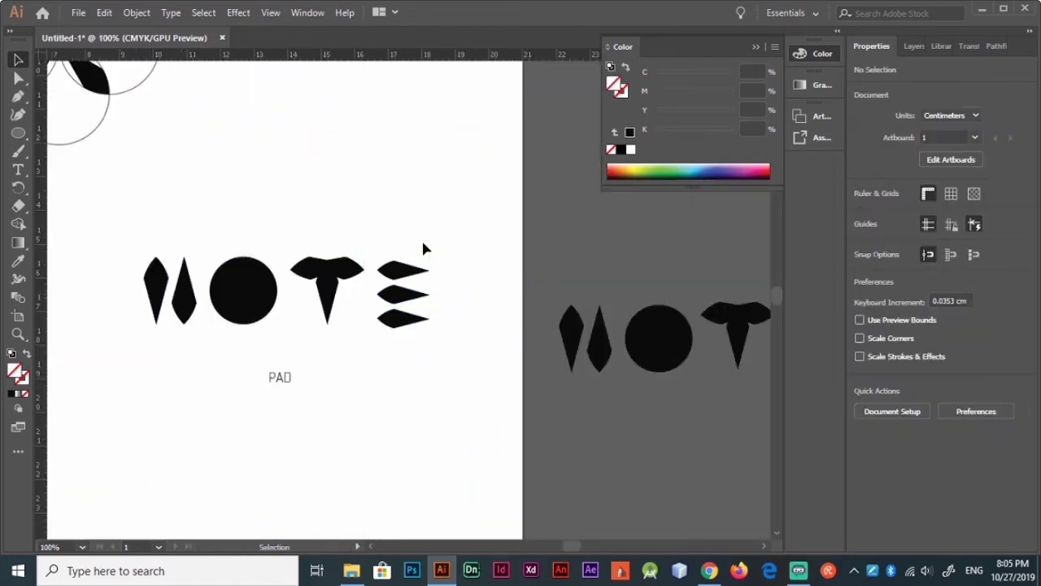
{"action": "left_click_drag", "start_coordinate": [423, 248], "coordinate": [138, 333]}
{"action": "left_click", "coordinate": [398, 363]}
{"action": "mouse_move", "coordinate": [406, 321]}
{"action": "left_mouse_down"}
{"action": "mouse_move", "coordinate": [360, 353]}
{"action": "mouse_move", "coordinate": [320, 334]}
{"action": "left_mouse_up"}
Make PAD Rajdhani Bold and rotate it 90° to run vertically.
{"action": "left_click", "coordinate": [879, 445]}
{"action": "scroll", "coordinate": [534, 448], "scroll_direction": "down", "scroll_amount": 3, "text": "alt"}
{"action": "scroll", "coordinate": [417, 296], "scroll_direction": "down", "scroll_amount": 2, "text": "alt"}
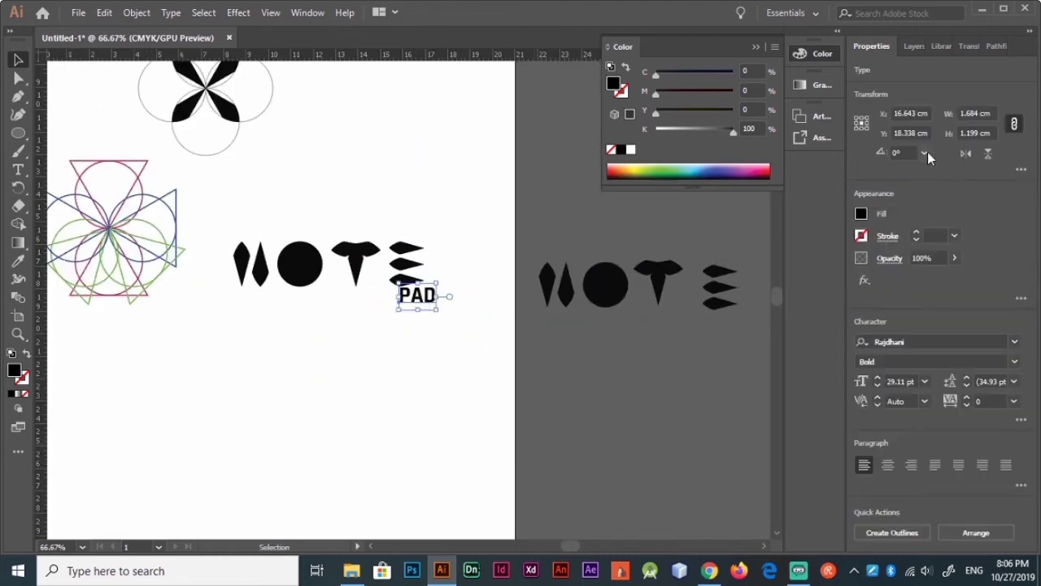
{"action": "left_click", "coordinate": [924, 153]}
{"action": "left_click", "coordinate": [902, 200]}
{"action": "scroll", "coordinate": [447, 261], "scroll_direction": "up", "scroll_amount": 5, "text": "alt"}
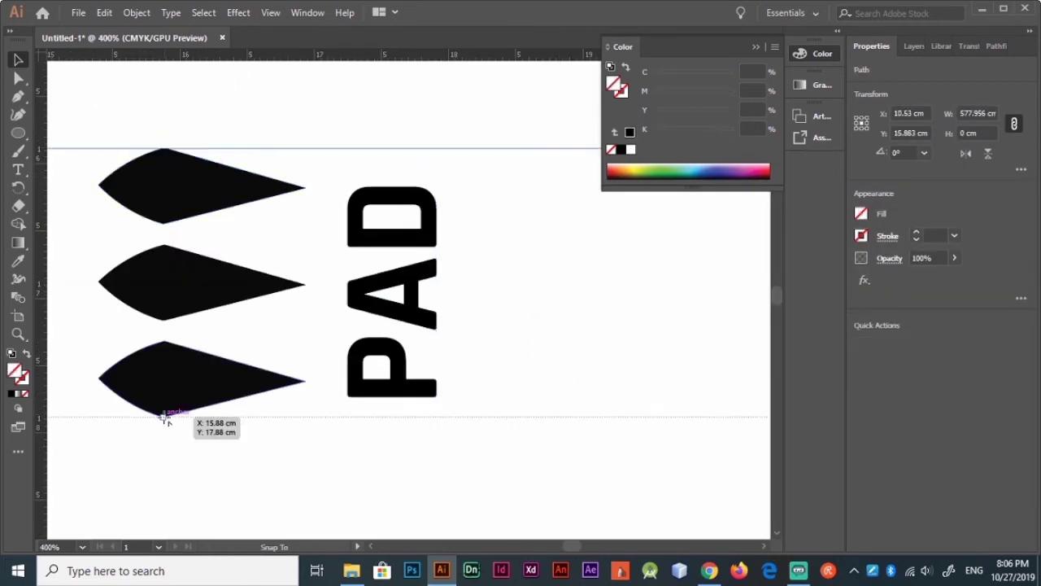
Delete the guides and coloured construction lines around the lettering.
{"action": "left_click_drag", "start_coordinate": [165, 419], "coordinate": [165, 420]}
{"action": "scroll", "coordinate": [983, 401], "scroll_direction": "up", "scroll_amount": 3}
{"action": "scroll", "coordinate": [983, 401], "scroll_direction": "up", "scroll_amount": 3}
{"action": "left_click", "coordinate": [619, 278]}
{"action": "key", "text": "ctrl+minus"}
{"action": "key", "text": "ctrl+minus"}
{"action": "key", "text": "ctrl+minus"}
{"action": "key", "text": "Delete"}
Group the NOTE shapes with PAD and bring up the Align panel.
{"action": "mouse_move", "coordinate": [111, 220]}
{"action": "left_mouse_down"}
{"action": "mouse_move", "coordinate": [219, 326]}
{"action": "mouse_move", "coordinate": [429, 253]}
{"action": "left_mouse_up"}
{"action": "left_click", "coordinate": [401, 291]}
{"action": "key", "text": "ctrl+g"}
{"action": "left_click", "coordinate": [309, 12]}
{"action": "left_click", "coordinate": [415, 179]}
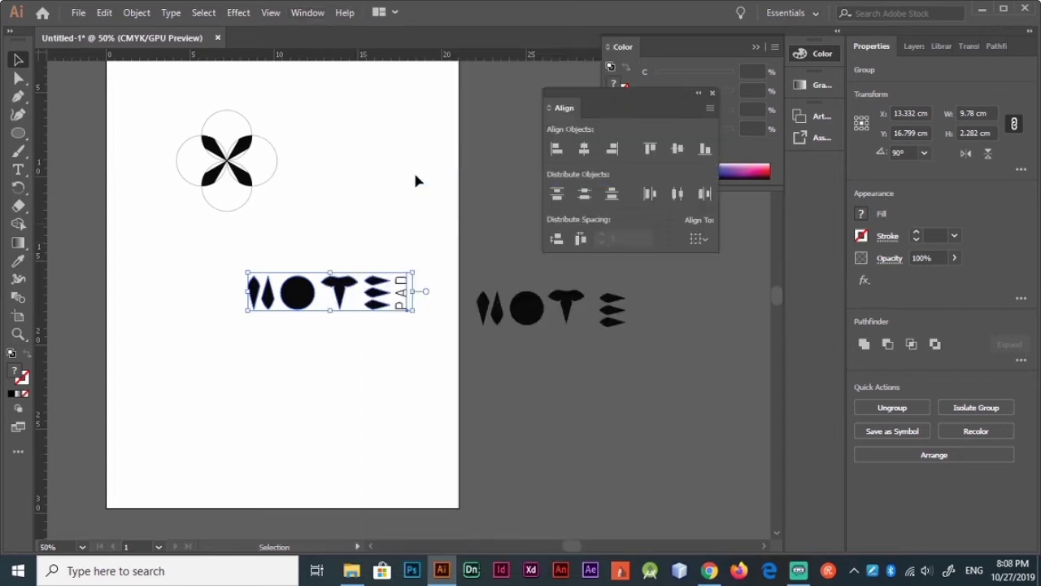
Shift the NOTE PAD lettering up-left and place a copy of the X shape above it.
{"action": "left_click_drag", "start_coordinate": [326, 291], "coordinate": [277, 259]}
{"action": "left_click", "coordinate": [227, 159]}
{"action": "mouse_move", "coordinate": [227, 160]}
{"action": "left_mouse_down"}
{"action": "mouse_move", "coordinate": [179, 386]}
{"action": "mouse_move", "coordinate": [214, 350]}
{"action": "mouse_move", "coordinate": [244, 393]}
{"action": "mouse_move", "coordinate": [282, 178]}
{"action": "left_mouse_up"}
{"action": "left_click_drag", "start_coordinate": [187, 281], "coordinate": [396, 134]}
{"action": "left_click", "coordinate": [467, 417]}
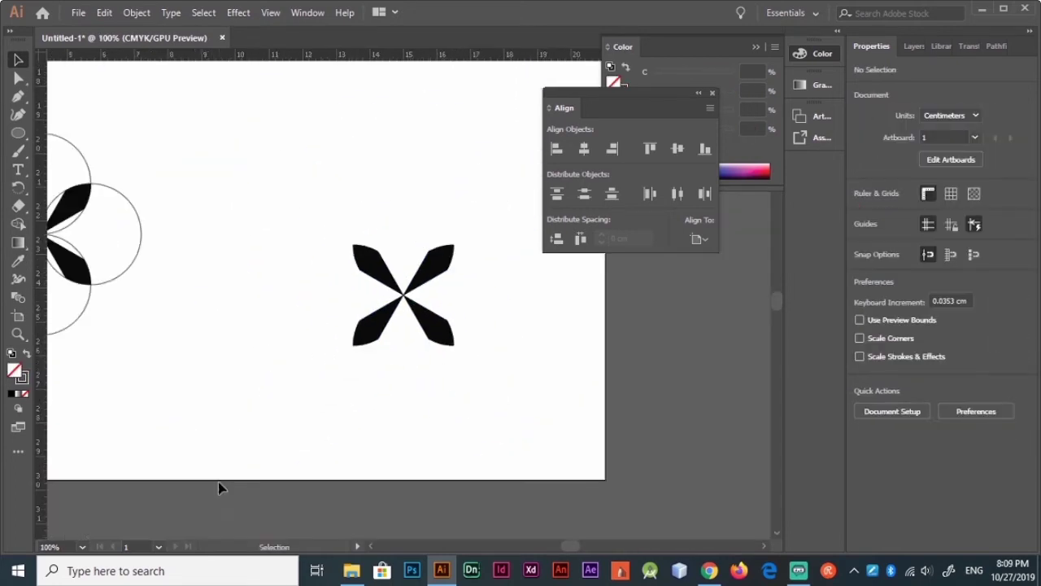
Group the X shape and paste a copy in front rotated 45° to form an eight-petal flower.
{"action": "key", "text": "ctrl+g"}
{"action": "key", "text": "ctrl+c"}
{"action": "key", "text": "ctrl+f"}
{"action": "left_click", "coordinate": [895, 152]}
{"action": "type", "text": "45"}
{"action": "key", "text": "Return"}
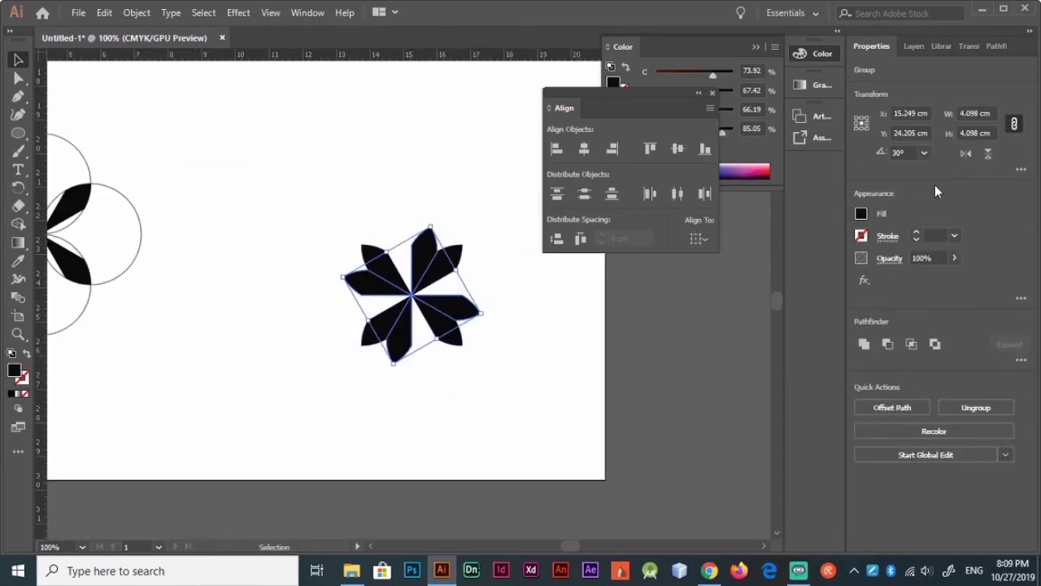
{"action": "left_click", "coordinate": [498, 221]}
Duplicate the flower up and left, scale down NOTE PAD, and shrink the top flower.
{"action": "left_click_drag", "start_coordinate": [411, 294], "coordinate": [291, 209], "text": "alt"}
{"action": "left_click", "coordinate": [230, 215]}
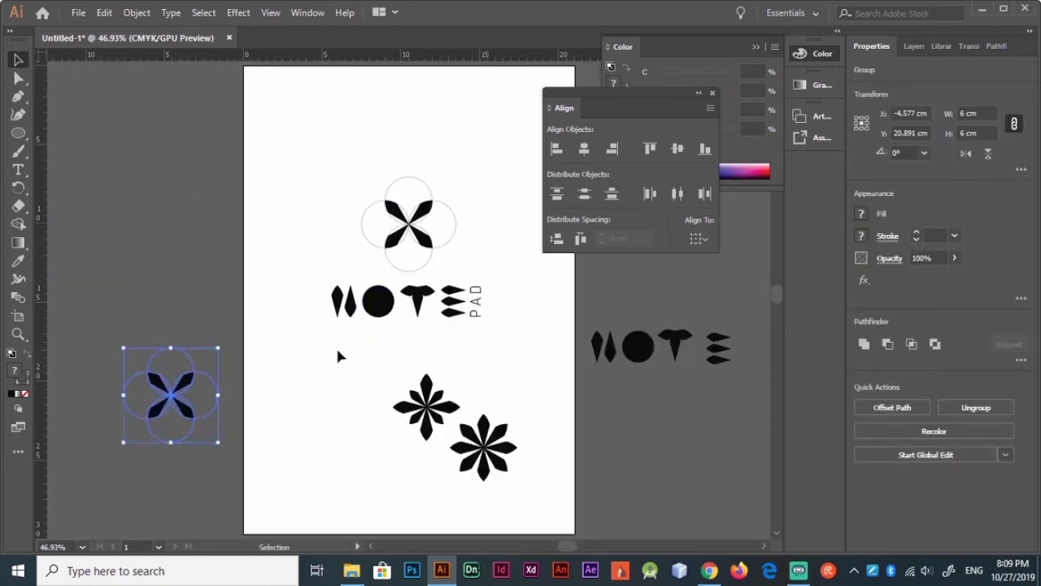
{"action": "left_click_drag", "start_coordinate": [499, 323], "coordinate": [523, 345], "text": "alt+shift"}
{"action": "left_click", "coordinate": [408, 221]}
{"action": "left_click_drag", "start_coordinate": [456, 176], "coordinate": [444, 199], "text": "alt+shift"}
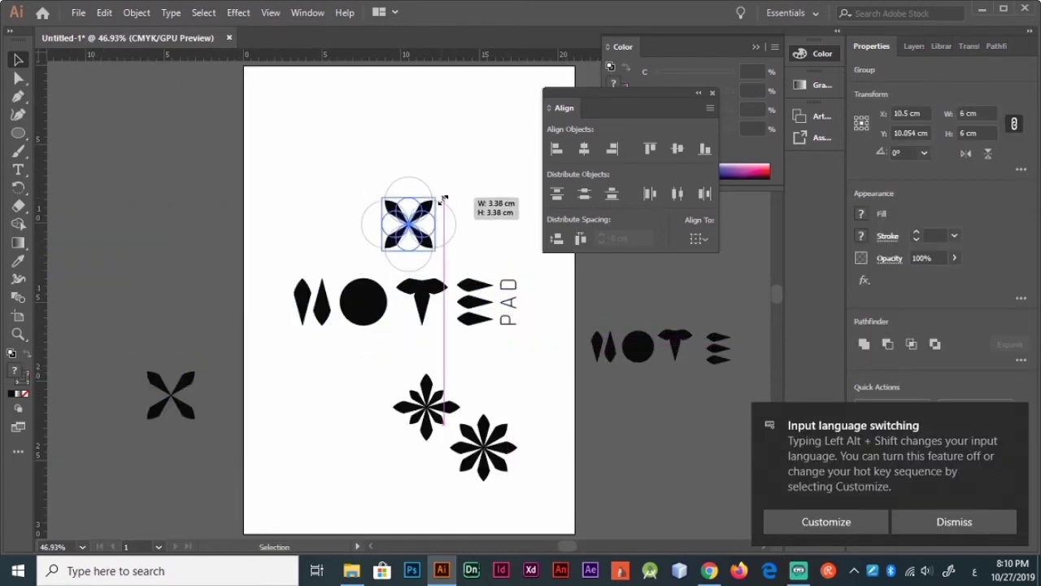
{"action": "left_click", "coordinate": [373, 442]}
Remove an extra flower copy, fit the artboard in view, and start a Pen curve at top right.
{"action": "left_click", "coordinate": [439, 419]}
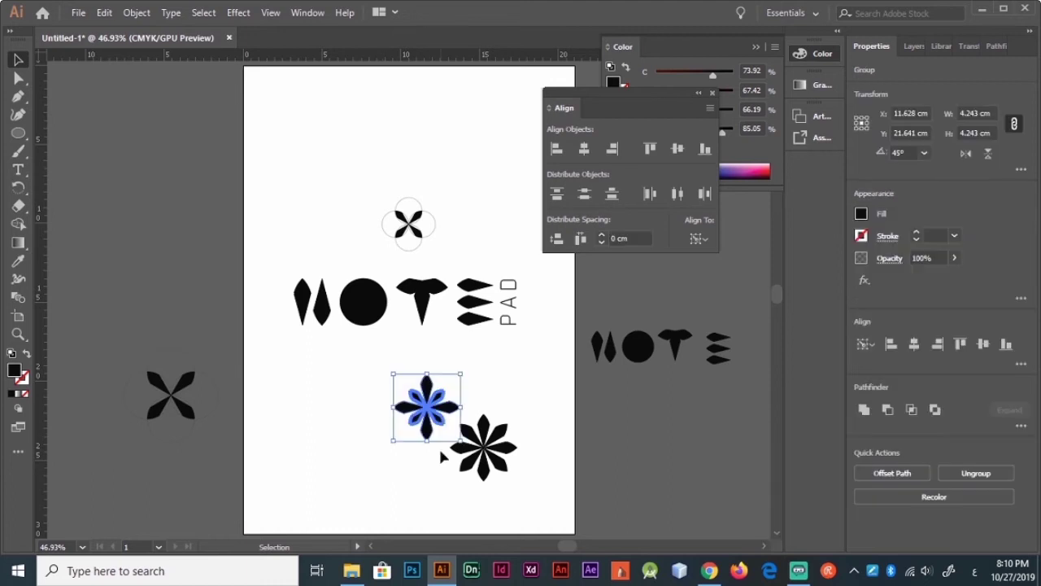
{"action": "left_click_drag", "start_coordinate": [489, 296], "coordinate": [572, 342], "text": "alt"}
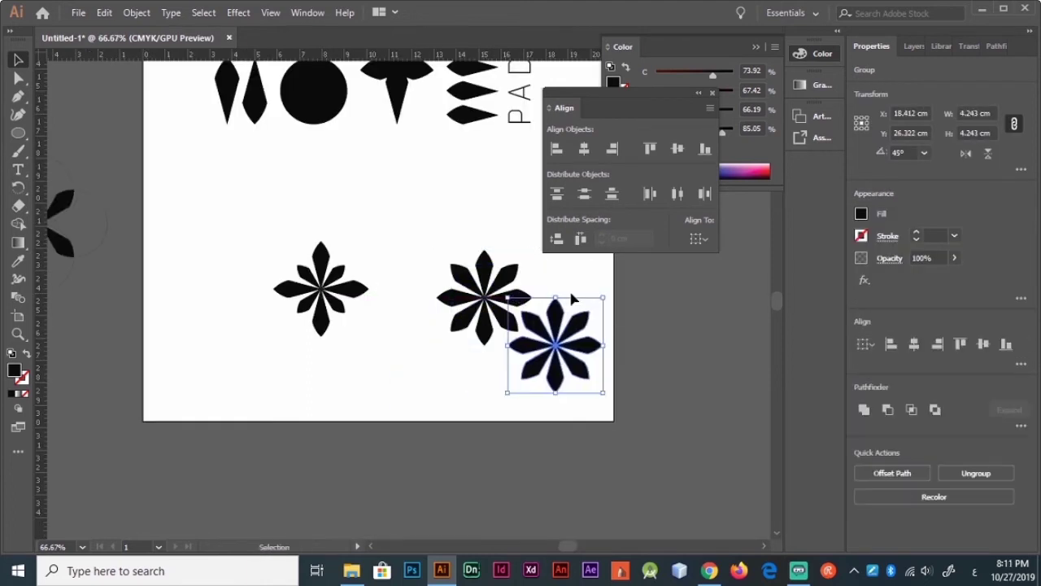
{"action": "key", "text": "Delete"}
{"action": "key", "text": "ctrl+minus"}
{"action": "key", "text": "ctrl+minus"}
{"action": "left_click", "coordinate": [570, 293]}
{"action": "key", "text": "ctrl+0"}
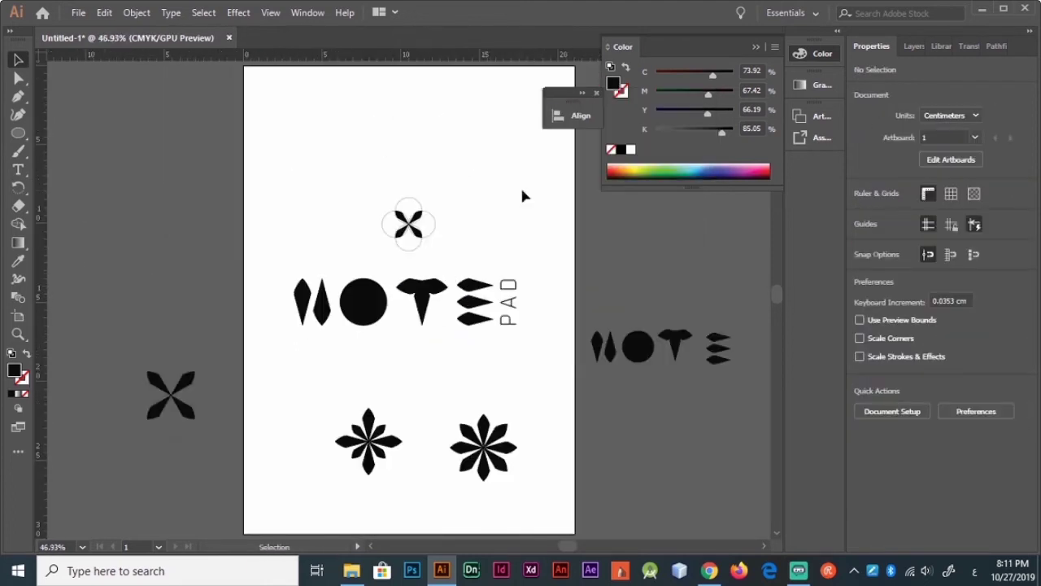
{"action": "left_click", "coordinate": [755, 48]}
{"action": "key", "text": "p"}
{"action": "left_click", "coordinate": [538, 88]}
Draw a trial Pen curve bending across the page near the lower flower.
{"action": "left_click_drag", "start_coordinate": [370, 386], "coordinate": [381, 391]}
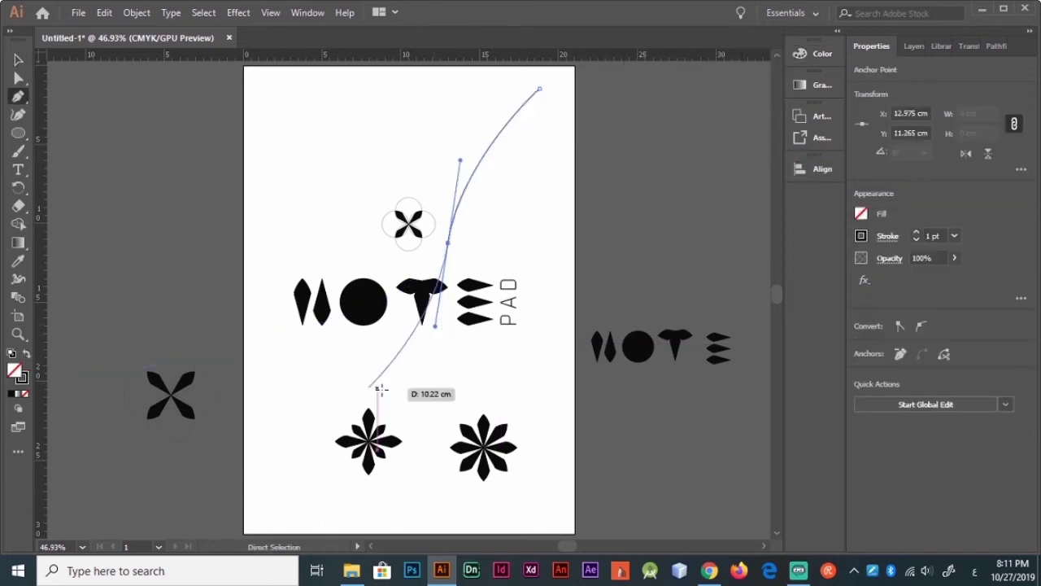
{"action": "key", "text": "ctrl+minus"}
{"action": "left_click", "coordinate": [526, 192]}
{"action": "left_click_drag", "start_coordinate": [354, 336], "coordinate": [286, 349]}
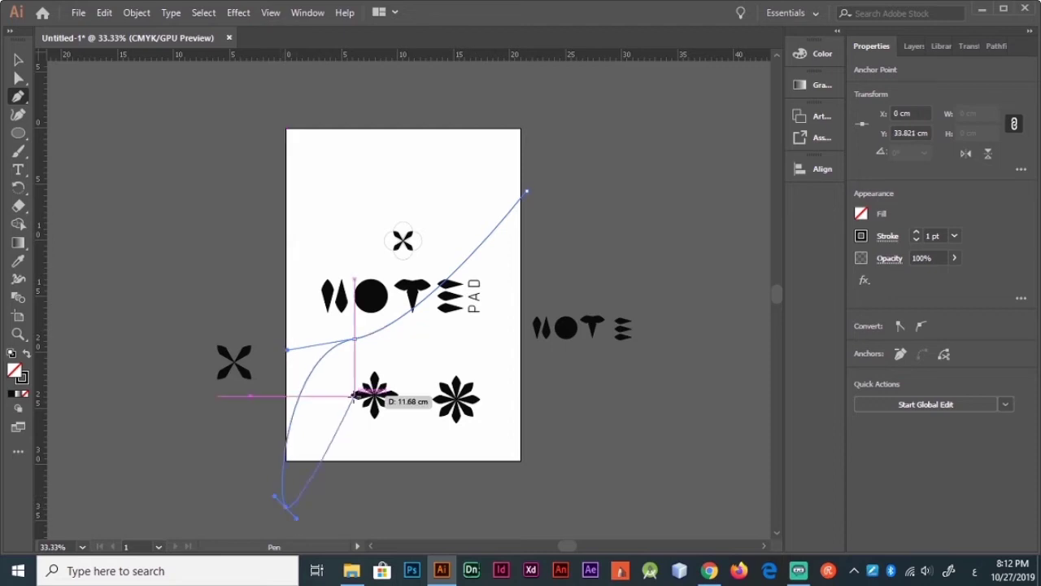
{"action": "key", "text": "v"}
Reposition the two flowers and delete the trial curve.
{"action": "left_click", "coordinate": [355, 414]}
{"action": "left_click_drag", "start_coordinate": [366, 402], "coordinate": [301, 399]}
{"action": "left_click", "coordinate": [624, 187]}
{"action": "mouse_move", "coordinate": [456, 398]}
{"action": "left_mouse_down"}
{"action": "mouse_move", "coordinate": [521, 202]}
{"action": "mouse_move", "coordinate": [508, 276]}
{"action": "mouse_move", "coordinate": [521, 459]}
{"action": "left_mouse_up"}
{"action": "left_click", "coordinate": [382, 334]}
{"action": "key", "text": "Delete"}
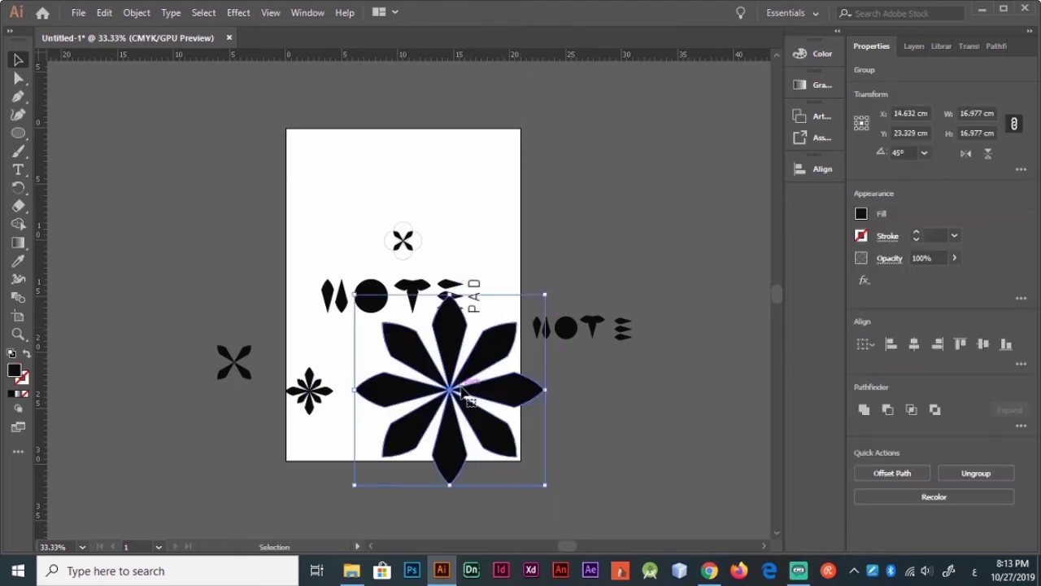
Enlarge one flower over the bottom-right corner and drop the small flower.
{"action": "left_click_drag", "start_coordinate": [353, 296], "coordinate": [425, 366]}
{"action": "left_click", "coordinate": [668, 404]}
{"action": "left_click_drag", "start_coordinate": [309, 390], "coordinate": [510, 156]}
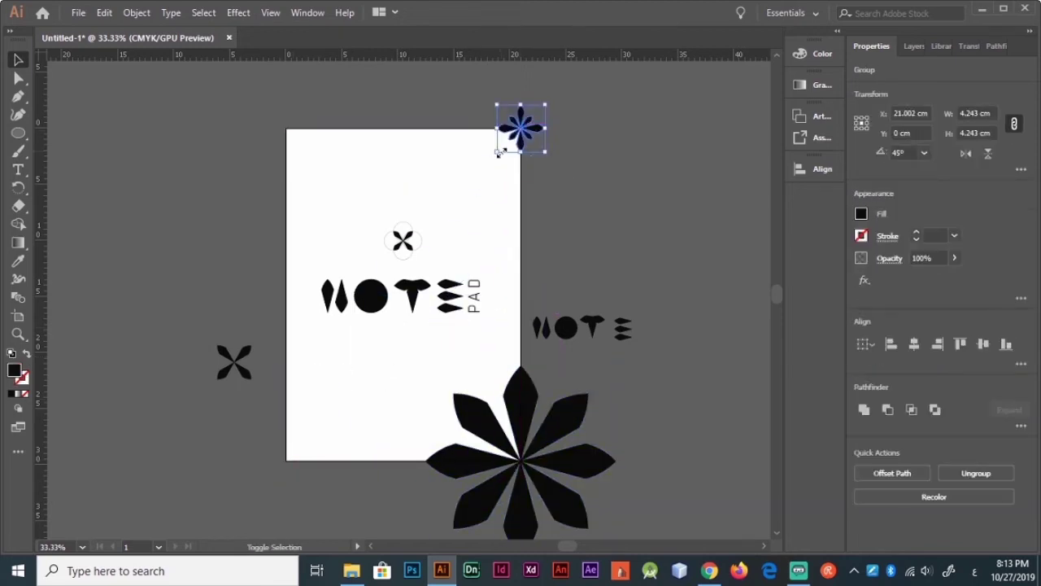
{"action": "key", "text": "ctrl+z"}
{"action": "key", "text": "ctrl+z"}
{"action": "key", "text": "ctrl+z"}
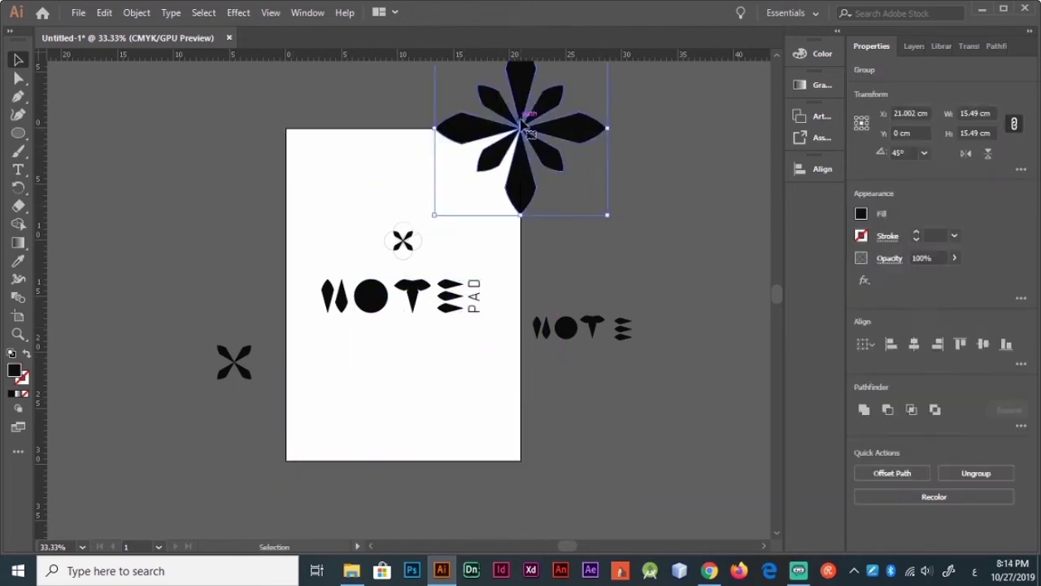
{"action": "key", "text": "ctrl+z"}
{"action": "left_click", "coordinate": [391, 294]}
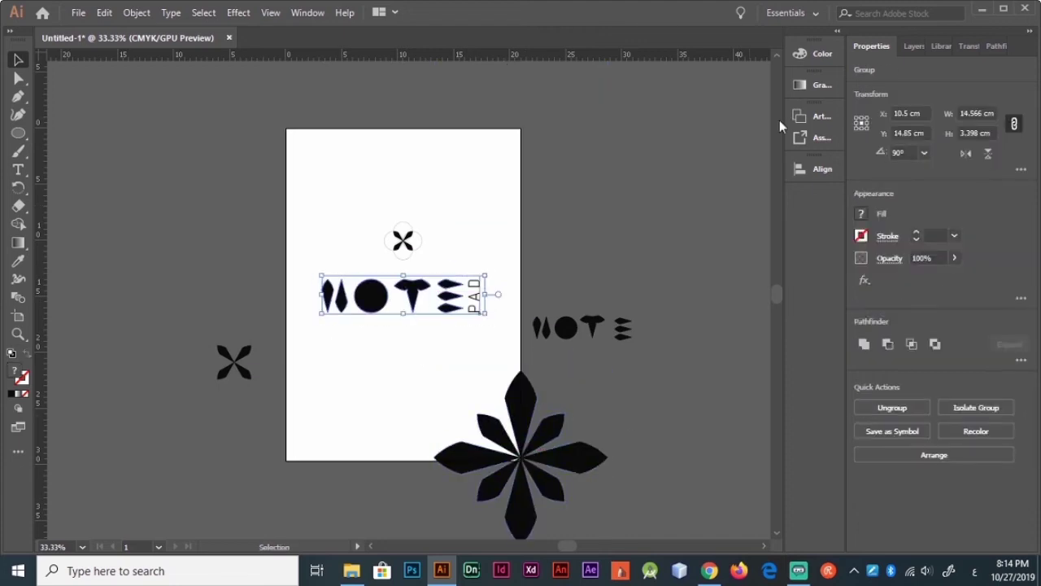
{"action": "left_click", "coordinate": [814, 169]}
{"action": "left_click", "coordinate": [452, 244]}
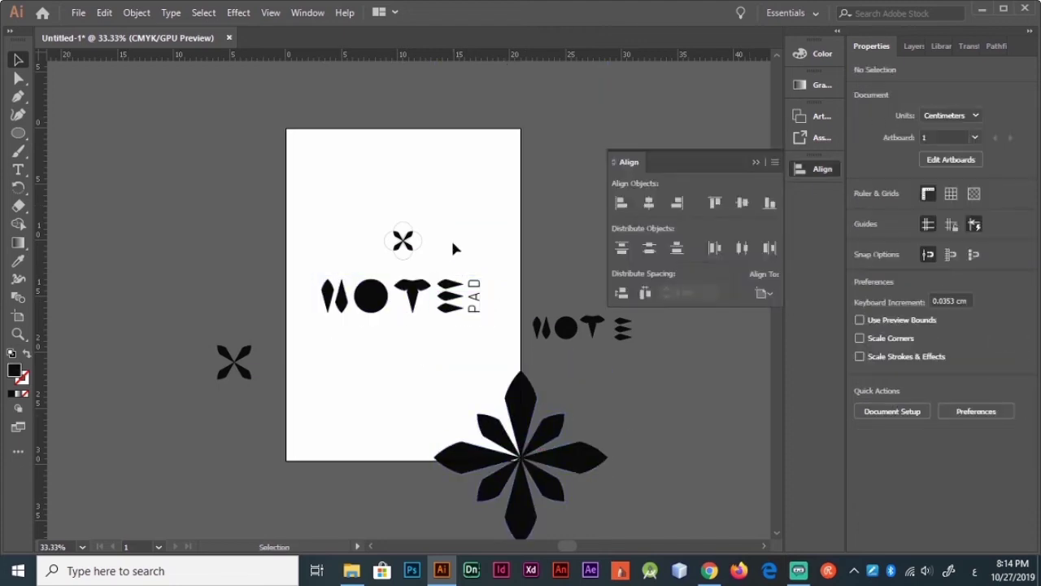
Add FRONT text in the Raphael font below NOTE at the cover's lower left.
{"action": "key", "text": "ctrl+z"}
{"action": "type", "text": "FRONT"}
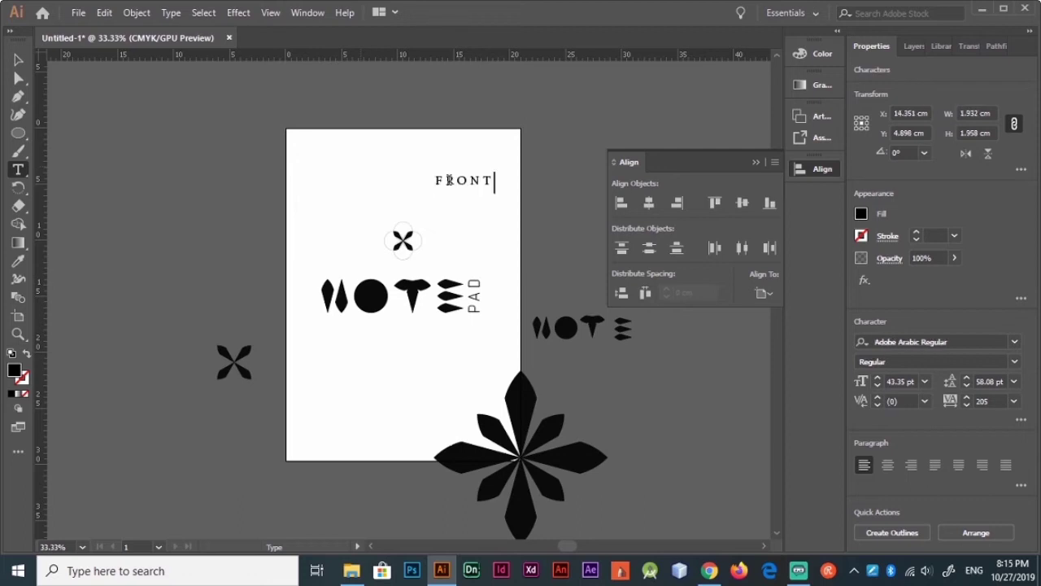
{"action": "type", "text": "ra"}
{"action": "key", "text": "Return"}
{"action": "mouse_move", "coordinate": [464, 180]}
{"action": "left_mouse_down"}
{"action": "mouse_move", "coordinate": [386, 152]}
{"action": "mouse_move", "coordinate": [415, 328]}
{"action": "mouse_move", "coordinate": [415, 408]}
{"action": "mouse_move", "coordinate": [477, 401]}
{"action": "left_mouse_up"}
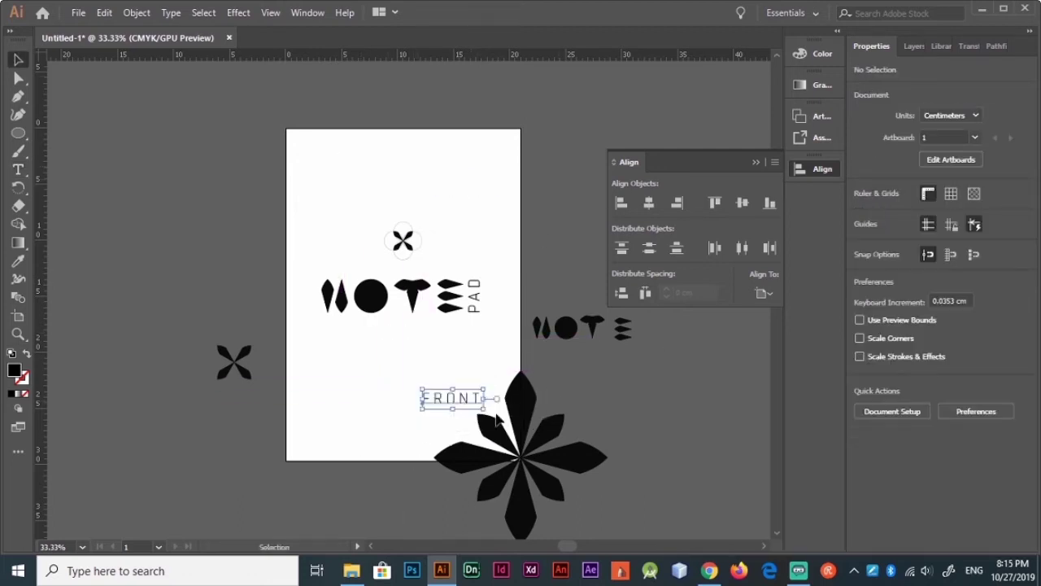
{"action": "left_click_drag", "start_coordinate": [358, 398], "coordinate": [361, 408]}
{"action": "left_click", "coordinate": [675, 402]}
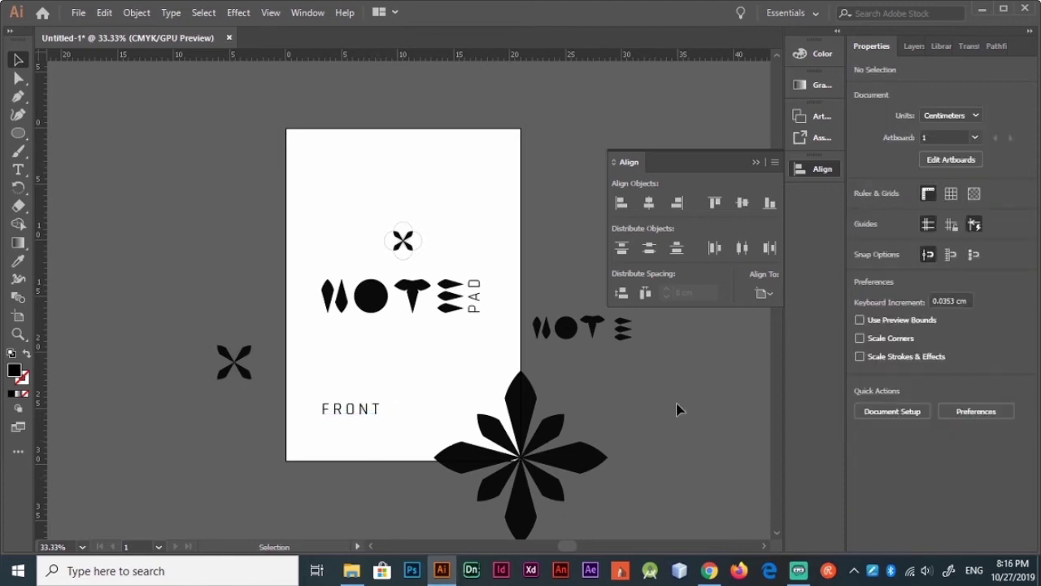
Clip the large flower to a rectangle covering the cover's bottom-right corner.
{"action": "left_click", "coordinate": [540, 423]}
{"action": "key", "text": "m"}
{"action": "left_click_drag", "start_coordinate": [408, 355], "coordinate": [521, 461]}
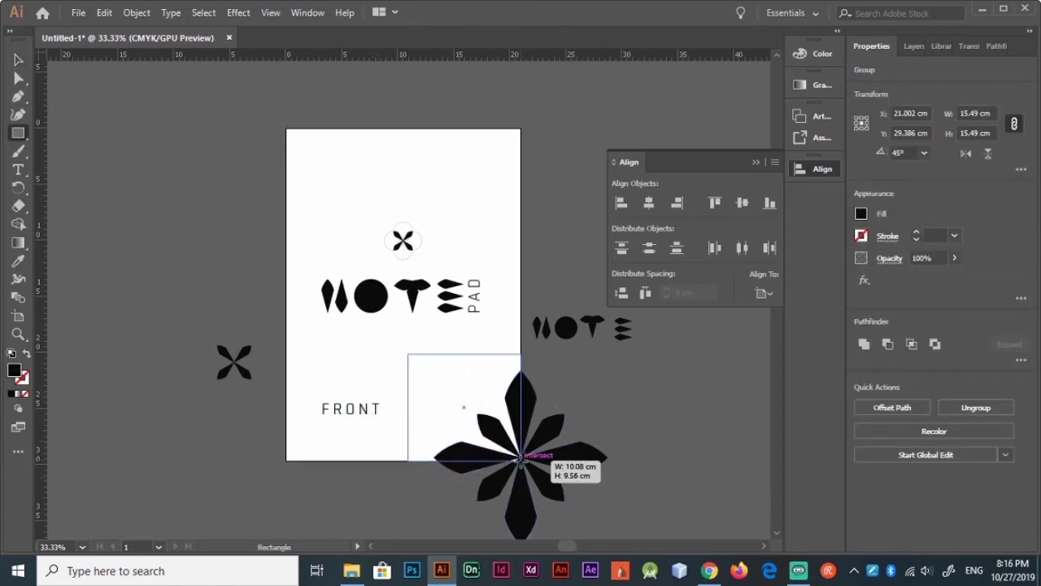
{"action": "key", "text": "v"}
{"action": "left_click", "coordinate": [471, 492], "text": "shift"}
{"action": "key", "text": "ctrl+7"}
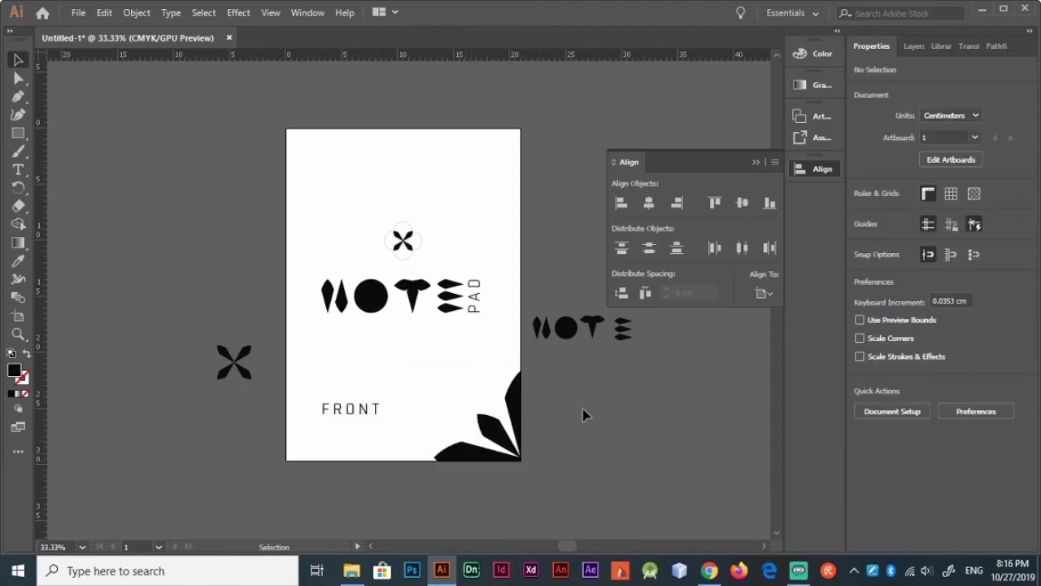
Delete the stray NOTE copy and duplicate the cover artboard to the right.
{"action": "key", "text": "v"}
{"action": "scroll", "coordinate": [583, 413], "scroll_direction": "right", "scroll_amount": 2}
{"action": "left_click", "coordinate": [485, 353]}
{"action": "key", "text": "Delete"}
{"action": "key", "text": "shift+o"}
{"action": "left_click_drag", "start_coordinate": [431, 340], "coordinate": [703, 340], "text": "alt"}
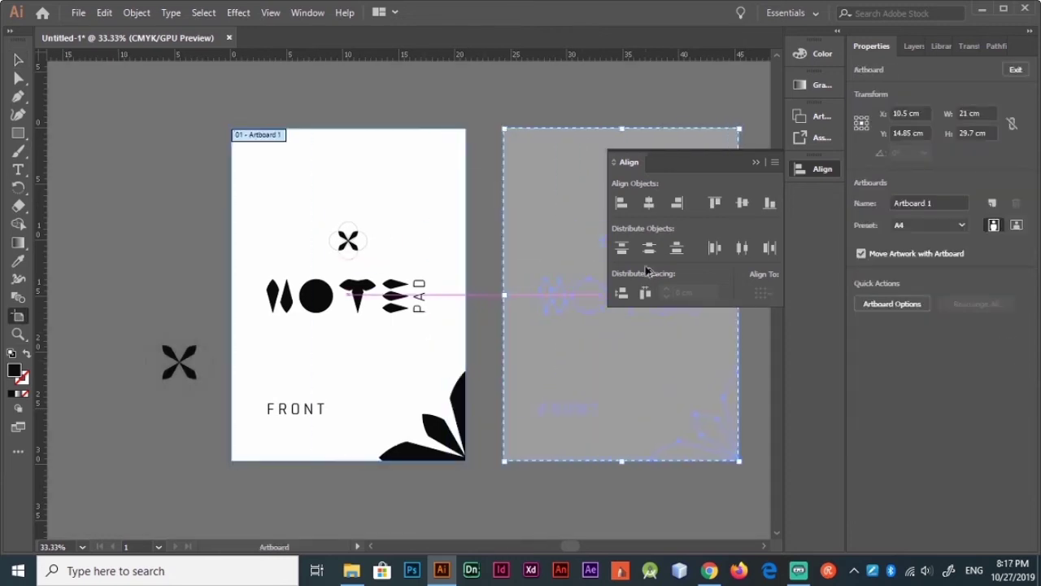
Change FRONT to BACK, delete the NOTE logo, and enlarge the petal emblem in the centre.
{"action": "key", "text": "v"}
{"action": "double_click", "coordinate": [590, 418]}
{"action": "type", "text": "BACK"}
{"action": "left_click", "coordinate": [585, 297]}
{"action": "key", "text": "Delete"}
{"action": "left_click", "coordinate": [621, 240]}
{"action": "left_click", "coordinate": [746, 205]}
{"action": "left_click_drag", "start_coordinate": [637, 306], "coordinate": [681, 353], "text": "alt+shift"}
{"action": "scroll", "coordinate": [710, 323], "scroll_direction": "up", "scroll_amount": 1, "text": "alt"}
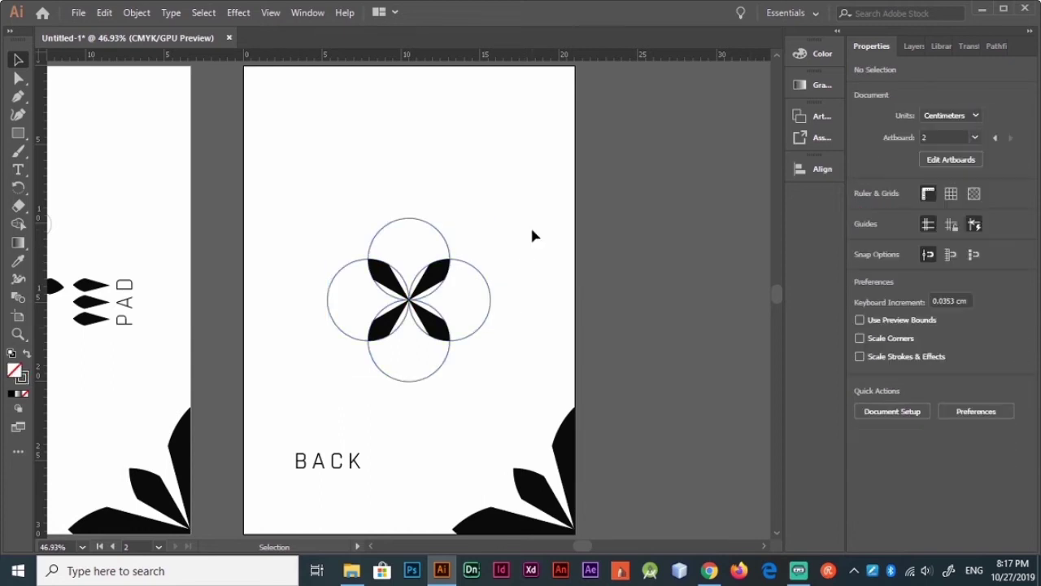
{"action": "left_click_drag", "start_coordinate": [581, 544], "coordinate": [567, 544]}
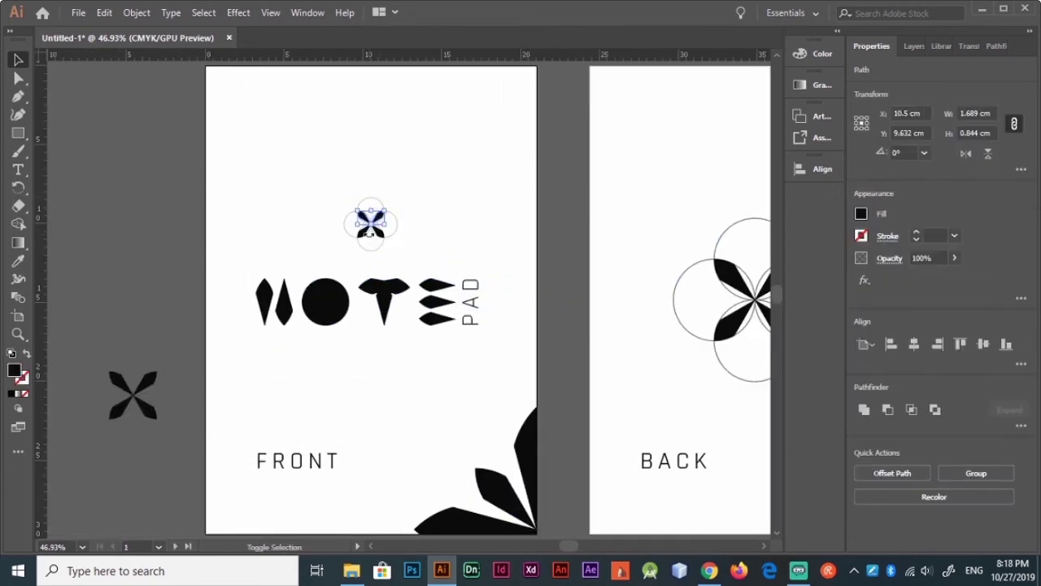
Try a new teal-brown fill on the emblem and NOTE PAD, then undo it.
{"action": "left_click_drag", "start_coordinate": [240, 296], "coordinate": [480, 213]}
{"action": "double_click", "coordinate": [17, 374]}
{"action": "left_click_drag", "start_coordinate": [609, 258], "coordinate": [631, 301]}
{"action": "left_click", "coordinate": [723, 228]}
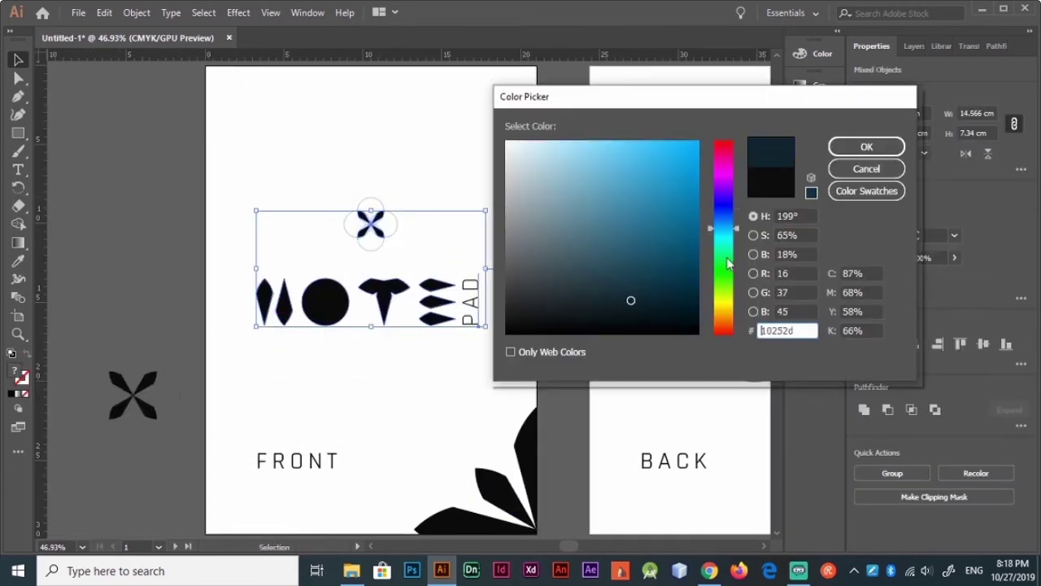
{"action": "left_click_drag", "start_coordinate": [728, 263], "coordinate": [723, 324]}
{"action": "key", "text": "Return"}
{"action": "left_click", "coordinate": [398, 378]}
{"action": "key", "text": "ctrl+alt+0"}
{"action": "key", "text": "ctrl+z"}
{"action": "key", "text": "ctrl+z"}
Copy the NOTE PAD logo to the back cover, keeping only its circle enlarged above the emblem.
{"action": "left_click", "coordinate": [488, 374]}
{"action": "key", "text": "ctrl+minus"}
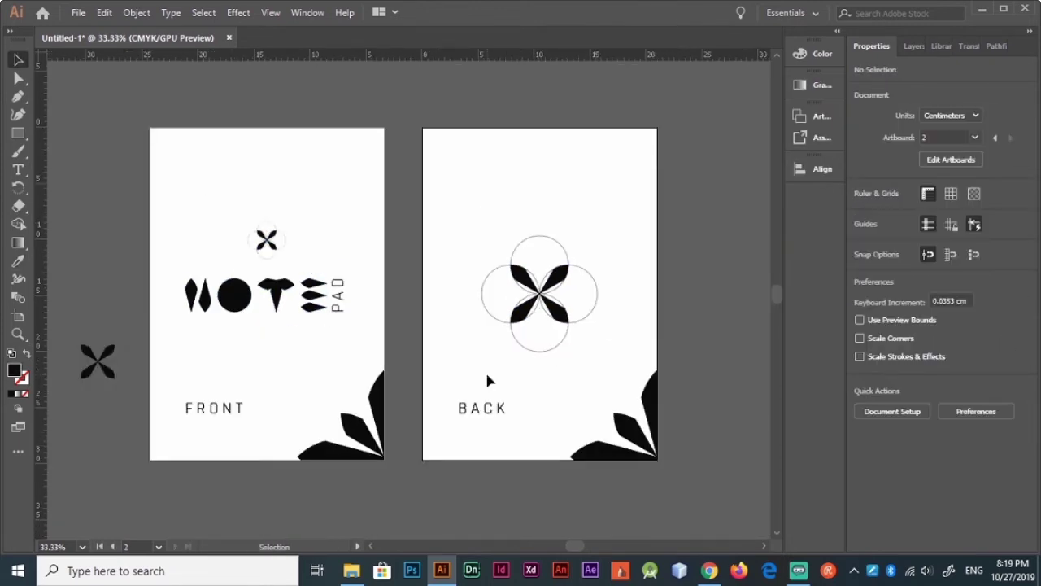
{"action": "left_click_drag", "start_coordinate": [233, 294], "coordinate": [506, 169], "text": "alt"}
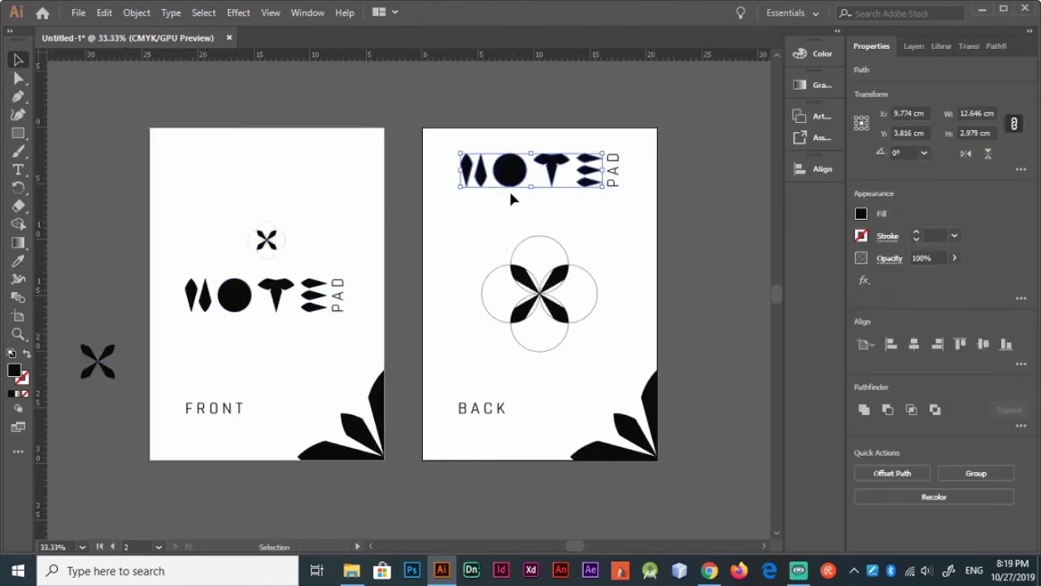
{"action": "key", "text": "Delete"}
{"action": "left_click", "coordinate": [611, 175]}
{"action": "key", "text": "Delete"}
{"action": "left_click", "coordinate": [539, 169]}
{"action": "left_click", "coordinate": [646, 203]}
{"action": "left_click_drag", "start_coordinate": [593, 196], "coordinate": [476, 341]}
Turn the circle into an empty outline and start type along its edge.
{"action": "key", "text": "ctrl+plus"}
{"action": "key", "text": "ctrl+plus"}
{"action": "key", "text": "shift+x"}
{"action": "key", "text": "t"}
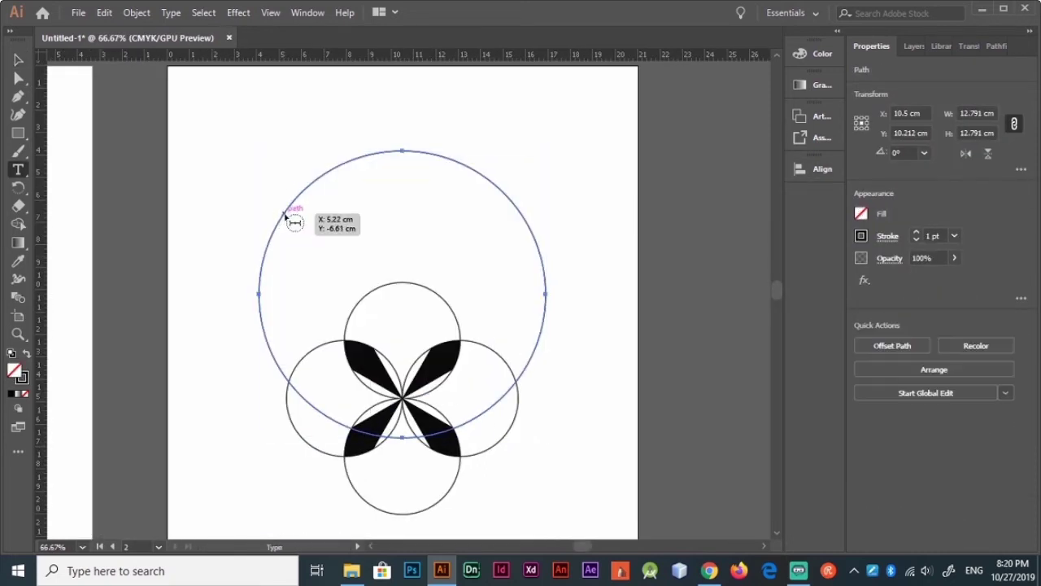
{"action": "left_click", "coordinate": [258, 298]}
Type 'REPLACE THIS WITH YOUR DESIGN' along the circle and paste it onto the front cover.
{"action": "type", "text": "REPLACE THIS WITH YOUR DESIGN"}
{"action": "key", "text": "Escape"}
{"action": "key", "text": "ctrl+minus"}
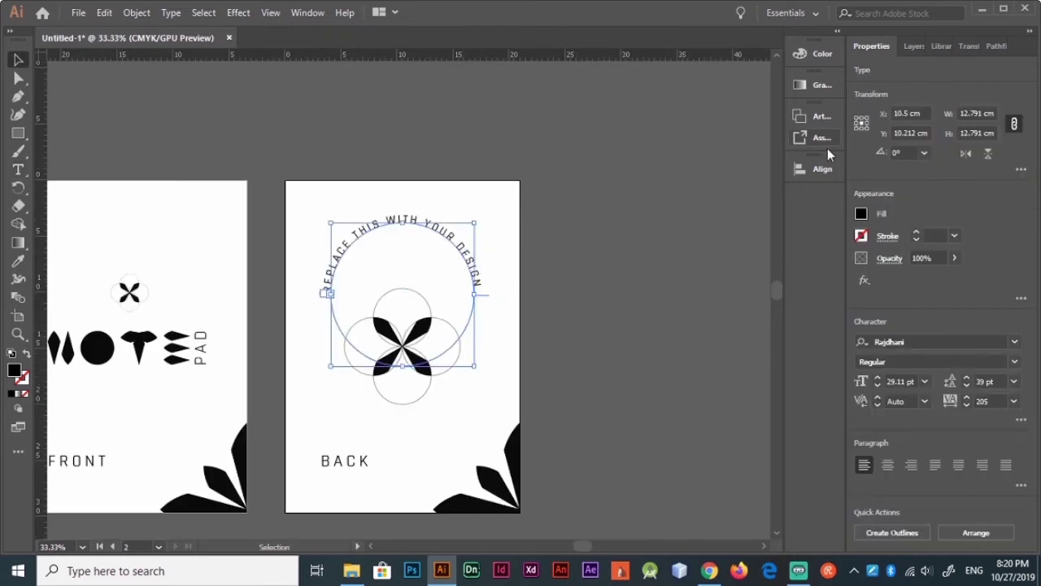
{"action": "left_click", "coordinate": [816, 169]}
{"action": "key", "text": "ctrl+alt+shift+v"}
{"action": "key", "text": "ctrl+alt+0"}
{"action": "left_click", "coordinate": [658, 302]}
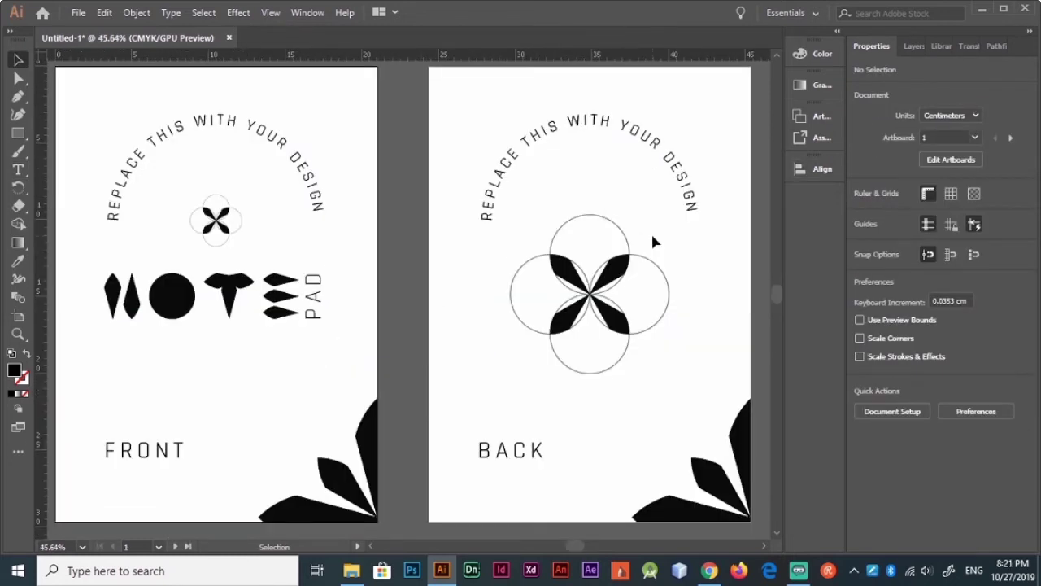
Shrink copies of the four petals into small marks at both ends of the arc.
{"action": "left_click", "coordinate": [606, 271]}
{"action": "left_click", "coordinate": [621, 325], "text": "shift"}
{"action": "left_click_drag", "start_coordinate": [621, 337], "coordinate": [722, 289], "text": "alt"}
{"action": "key", "text": "ctrl+plus"}
{"action": "key", "text": "ctrl+plus"}
{"action": "key", "text": "ctrl+plus"}
{"action": "mouse_move", "coordinate": [533, 418]}
{"action": "left_mouse_down", "text": "alt+shift"}
{"action": "mouse_move", "coordinate": [432, 321]}
{"action": "mouse_move", "coordinate": [399, 213]}
{"action": "left_mouse_up", "text": "alt+shift"}
{"action": "key", "text": "ctrl+minus"}
{"action": "key", "text": "ctrl+minus"}
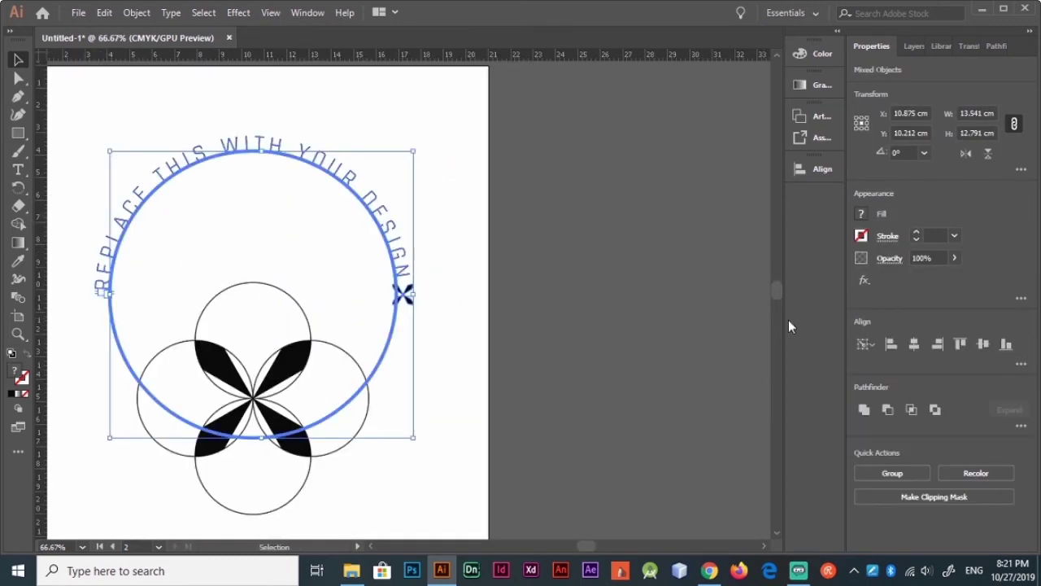
{"action": "mouse_move", "coordinate": [362, 295]}
{"action": "left_mouse_down"}
{"action": "mouse_move", "coordinate": [109, 292]}
{"action": "mouse_move", "coordinate": [402, 292]}
{"action": "left_mouse_up"}
Slide and slightly rotate the arc text to sit between the petal marks.
{"action": "left_click", "coordinate": [179, 186]}
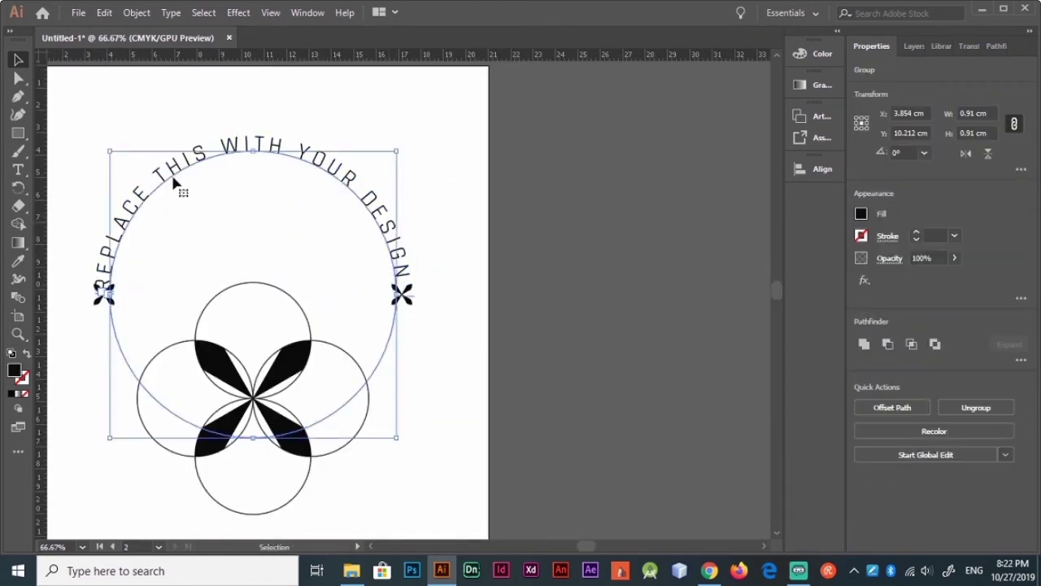
{"action": "left_click_drag", "start_coordinate": [103, 285], "coordinate": [104, 275]}
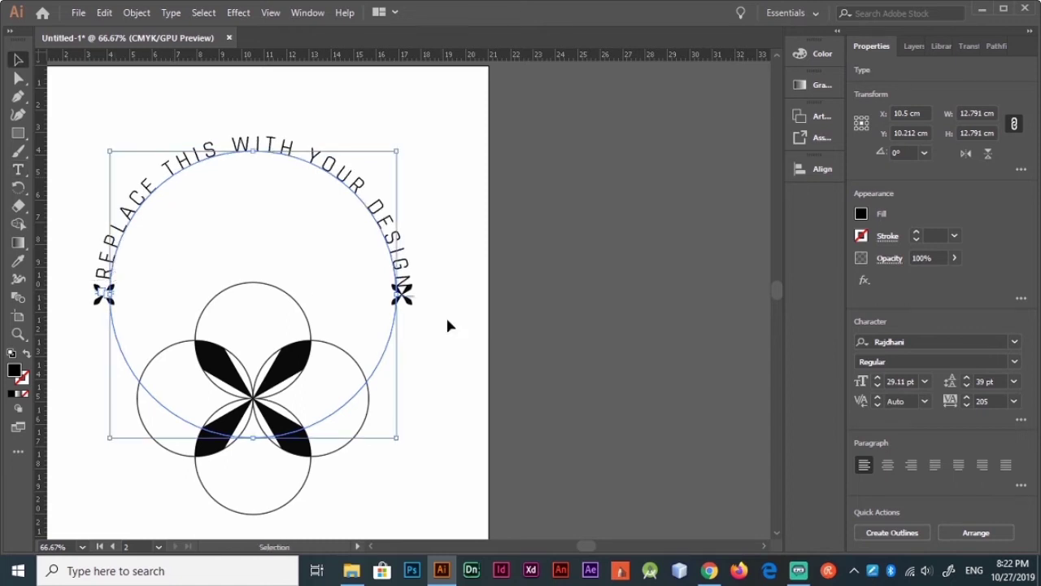
{"action": "left_click", "coordinate": [402, 293]}
{"action": "left_click", "coordinate": [400, 244]}
{"action": "left_click_drag", "start_coordinate": [398, 148], "coordinate": [397, 142]}
{"action": "left_click", "coordinate": [481, 293]}
{"action": "left_click", "coordinate": [402, 297]}
{"action": "left_click", "coordinate": [102, 295], "text": "shift"}
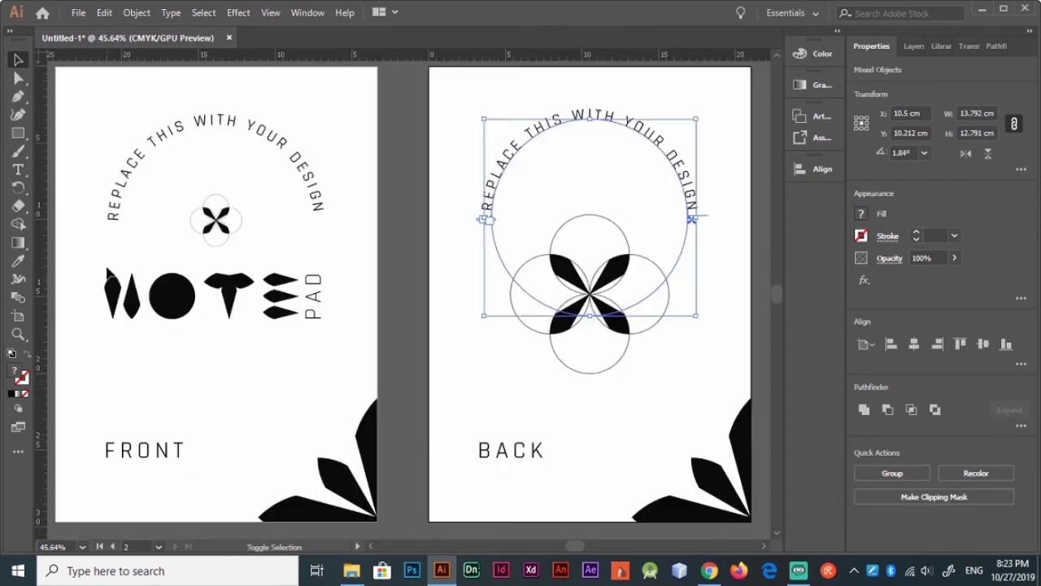
Shrink the arc text group and centre it horizontally on the cover.
{"action": "left_click", "coordinate": [723, 255]}
{"action": "left_click_drag", "start_coordinate": [701, 224], "coordinate": [483, 225]}
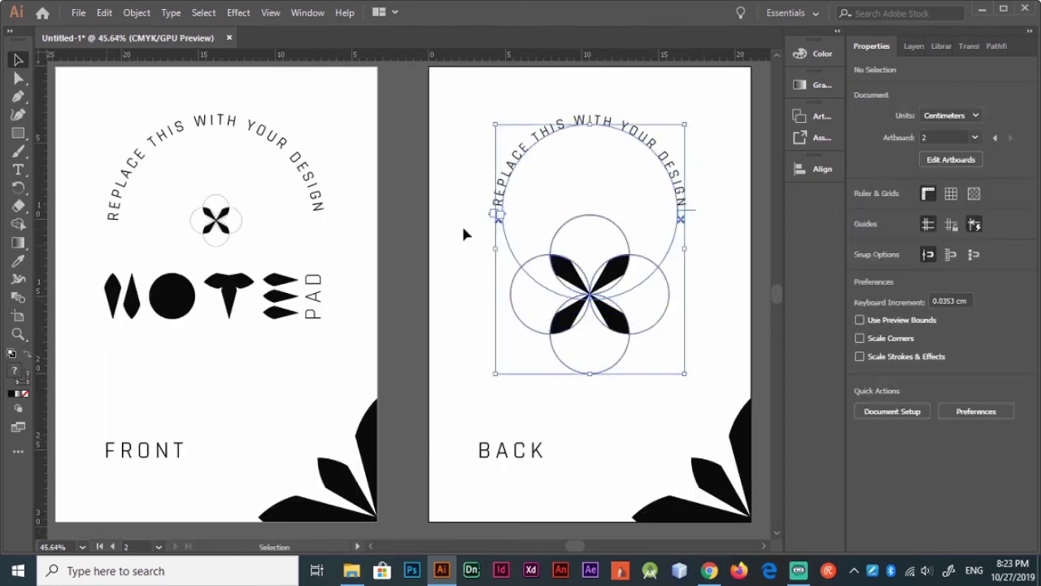
{"action": "left_click", "coordinate": [602, 175]}
{"action": "left_click", "coordinate": [822, 168]}
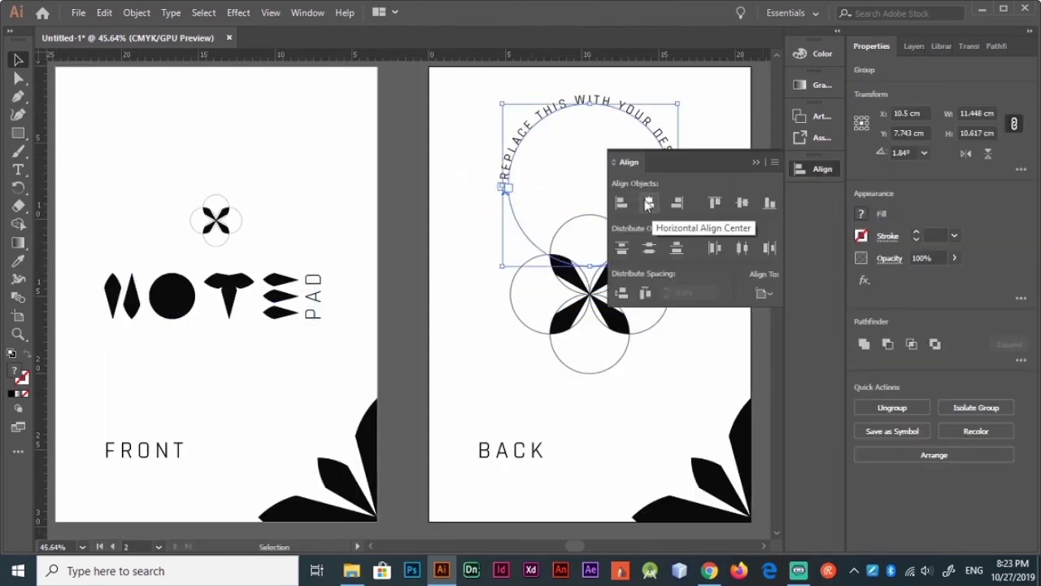
{"action": "left_click", "coordinate": [721, 225]}
{"action": "key", "text": "ctrl+minus"}
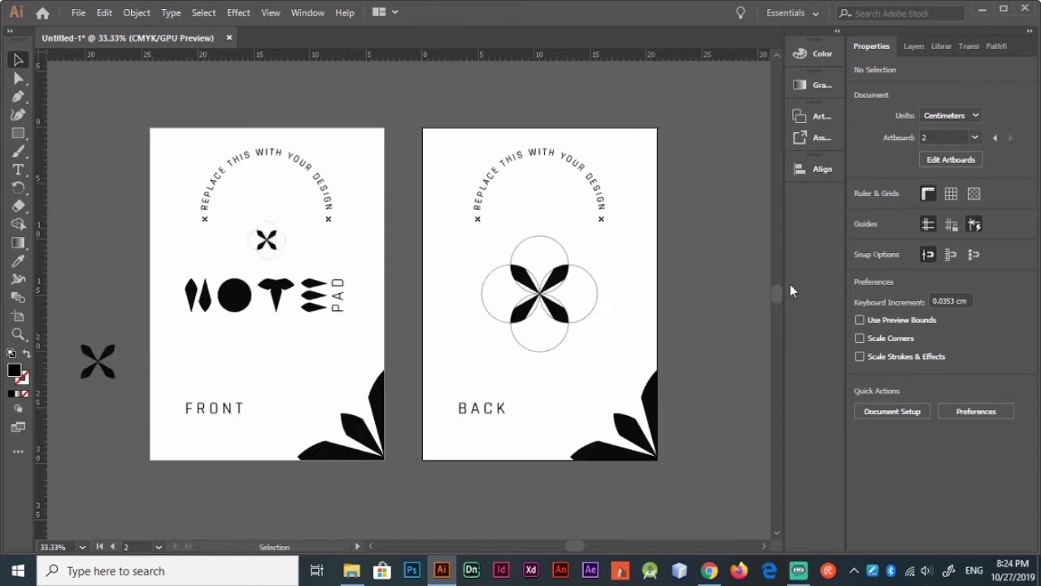
{"action": "key", "text": "ctrl+s"}
{"action": "left_click", "coordinate": [63, 113]}
Save the document as NOTECOVER in the 3d_Mockup_assets/Notepad folder.
{"action": "double_click", "coordinate": [204, 93]}
{"action": "left_click", "coordinate": [213, 140]}
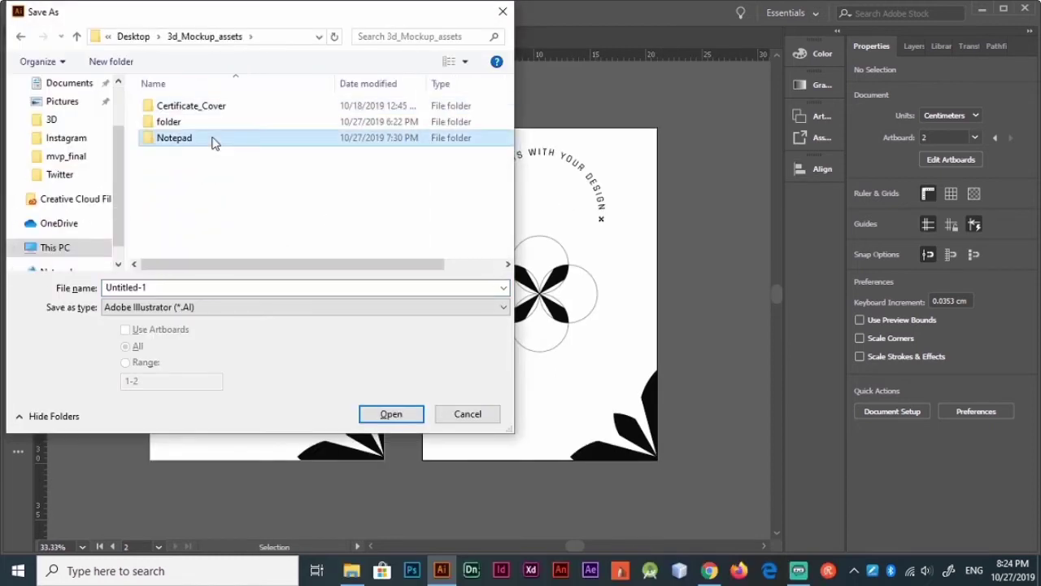
{"action": "double_click", "coordinate": [213, 142]}
{"action": "type", "text": "N"}
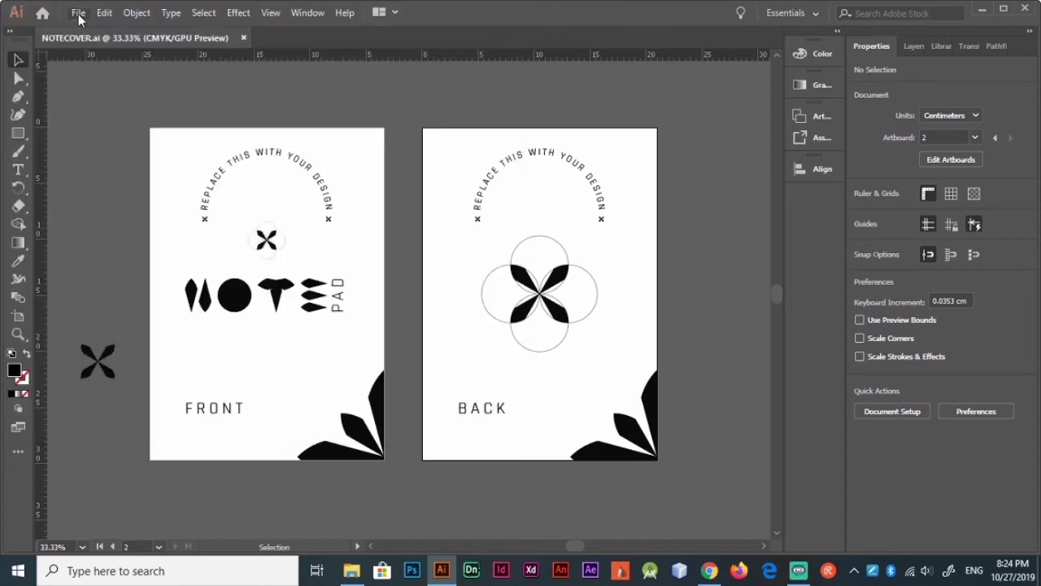
{"action": "left_click", "coordinate": [78, 12]}
Export the artboards as PNG images, setting the background colour in PNG Options.
{"action": "left_click", "coordinate": [98, 151]}
{"action": "left_click", "coordinate": [468, 413]}
{"action": "left_click", "coordinate": [390, 414]}
{"action": "left_click", "coordinate": [423, 279]}
{"action": "left_click", "coordinate": [423, 294]}
{"action": "left_click", "coordinate": [414, 412]}
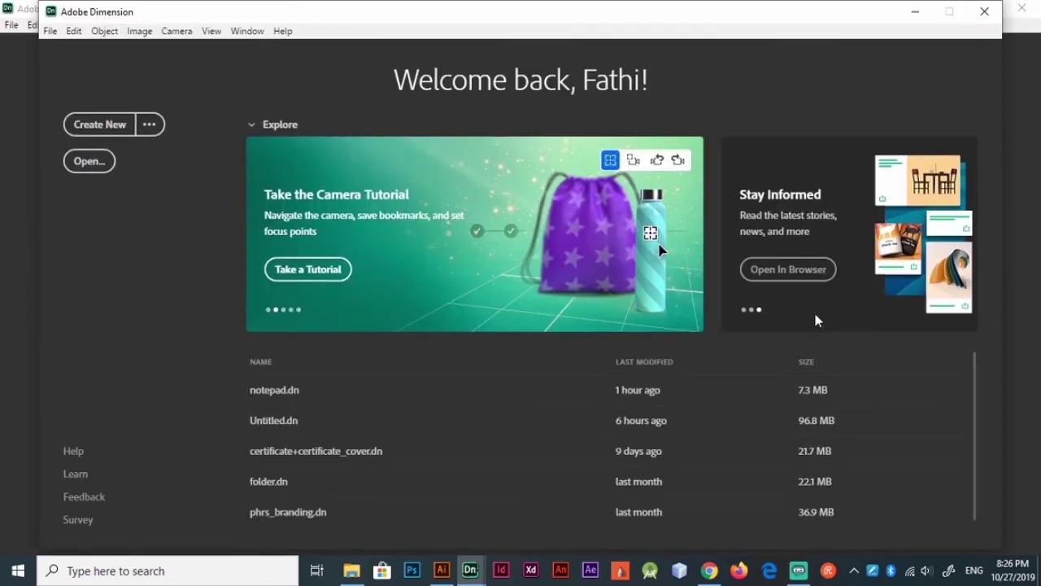
Open notepad.dn and load NOTECOVER-01.png as the first pad's Front_cover Base Color image.
{"action": "left_click", "coordinate": [277, 389]}
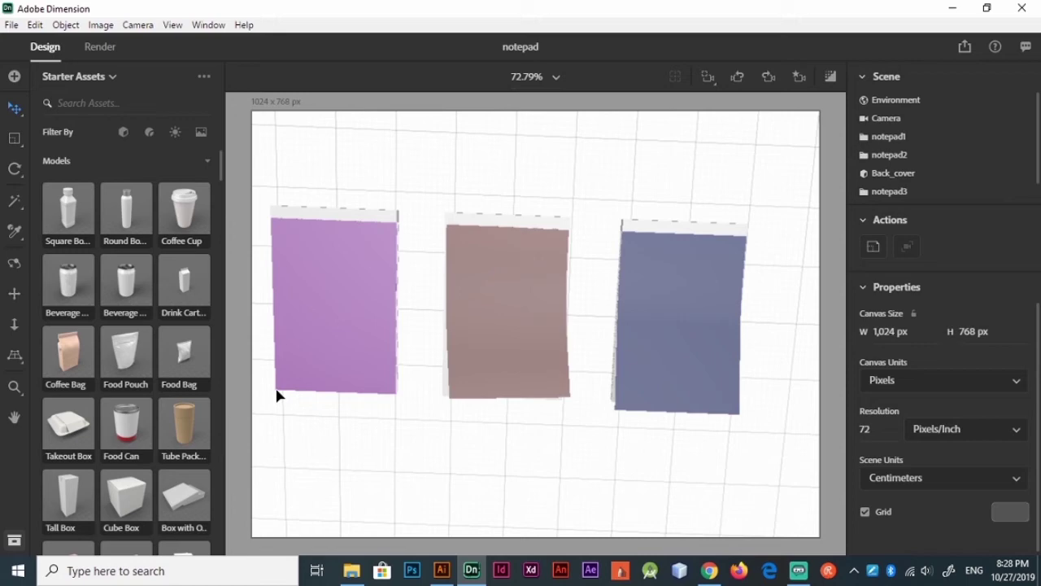
{"action": "left_click", "coordinate": [345, 314]}
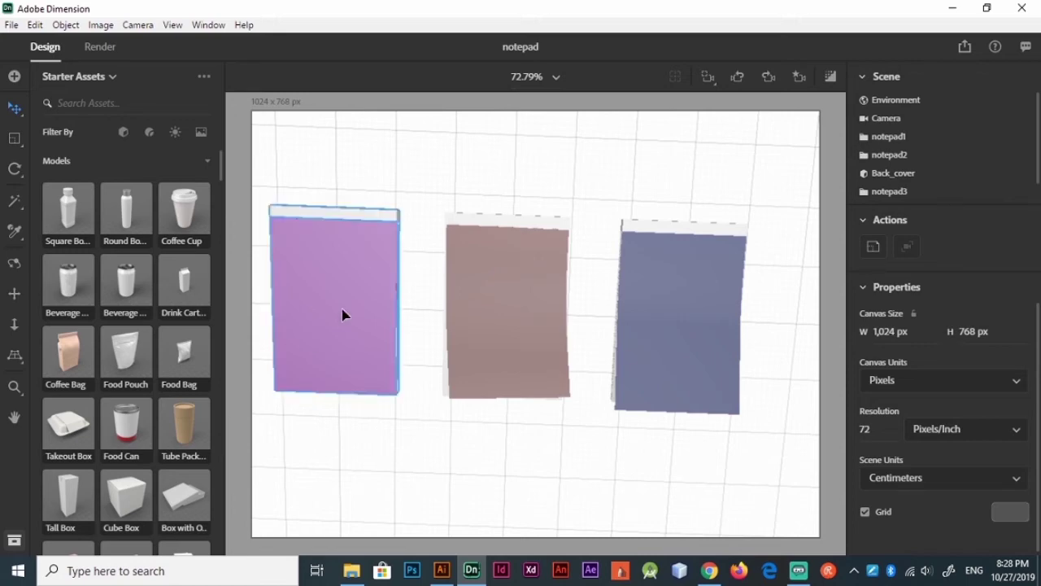
{"action": "left_click", "coordinate": [906, 162]}
{"action": "left_click", "coordinate": [1019, 315]}
{"action": "left_click", "coordinate": [858, 172]}
{"action": "left_click", "coordinate": [925, 323]}
{"action": "double_click", "coordinate": [366, 135]}
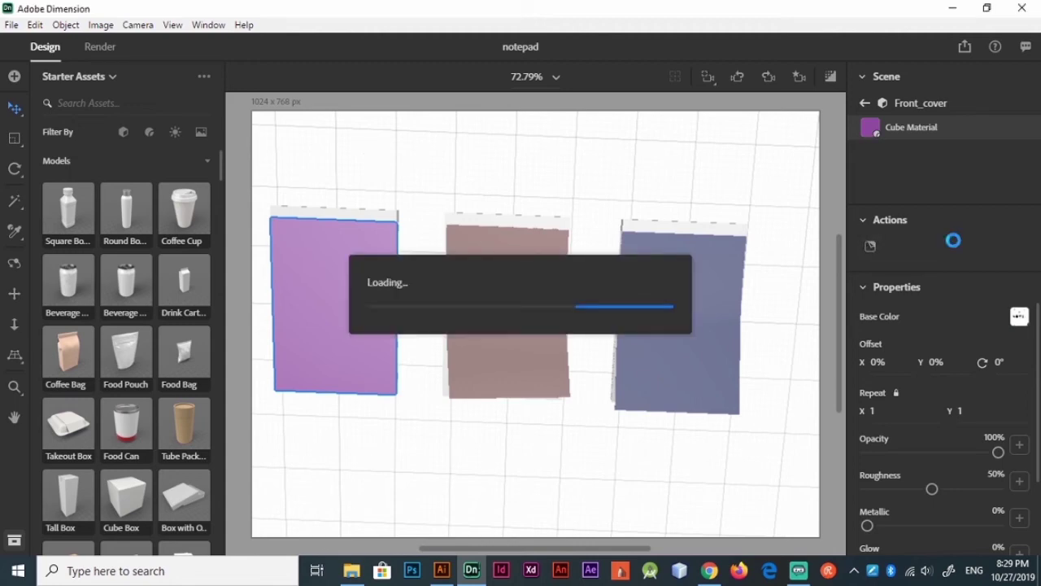
Set the middle notepad's cover graphic to Mirror repeat and scale it up to fill the cover.
{"action": "mouse_move", "coordinate": [365, 325]}
{"action": "left_mouse_down"}
{"action": "mouse_move", "coordinate": [344, 318]}
{"action": "mouse_move", "coordinate": [371, 295]}
{"action": "left_mouse_up"}
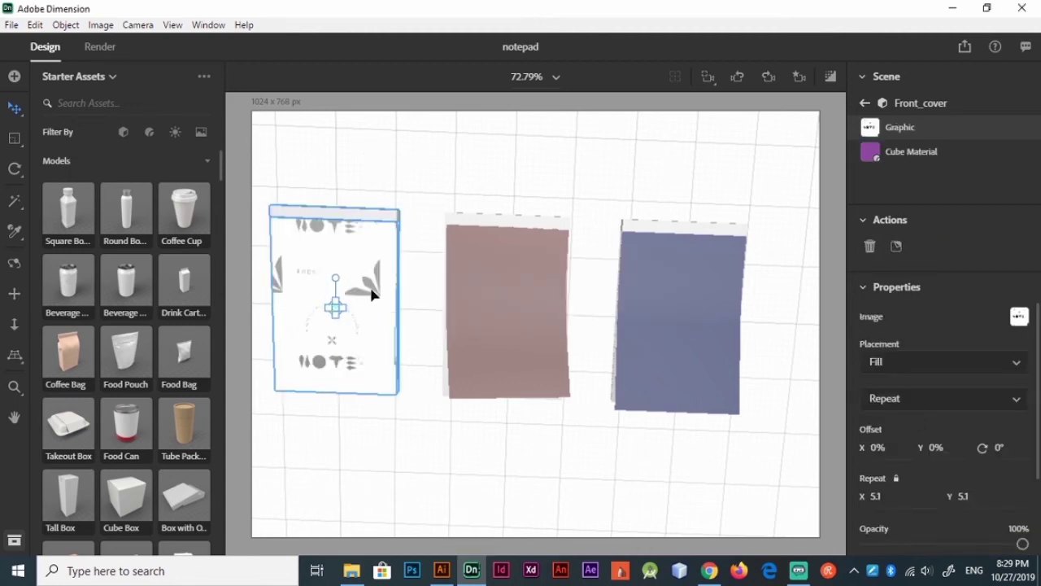
{"action": "left_click", "coordinate": [529, 298]}
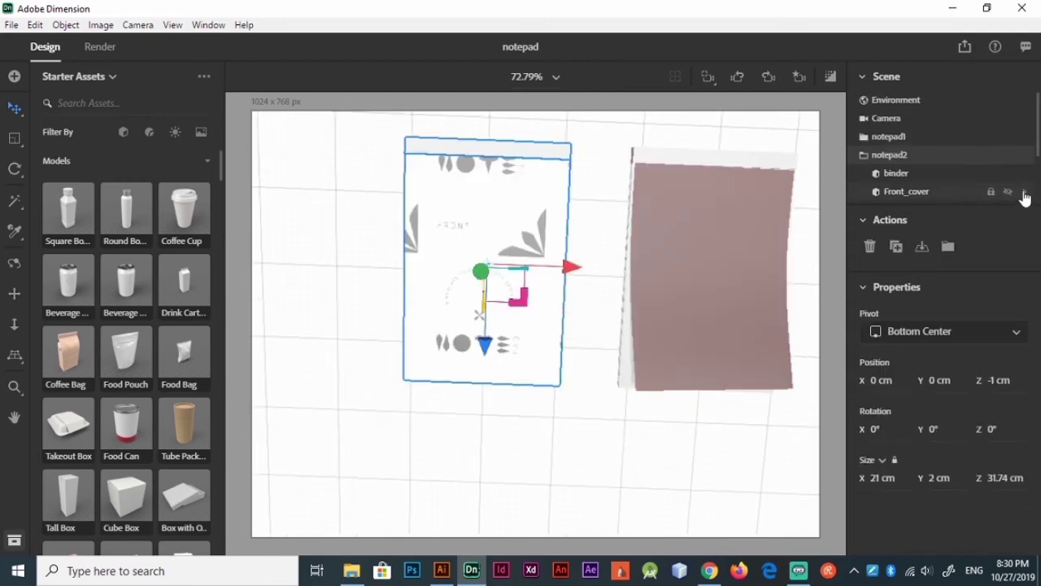
{"action": "left_click", "coordinate": [1010, 194]}
{"action": "left_click", "coordinate": [944, 398]}
{"action": "left_click", "coordinate": [943, 431]}
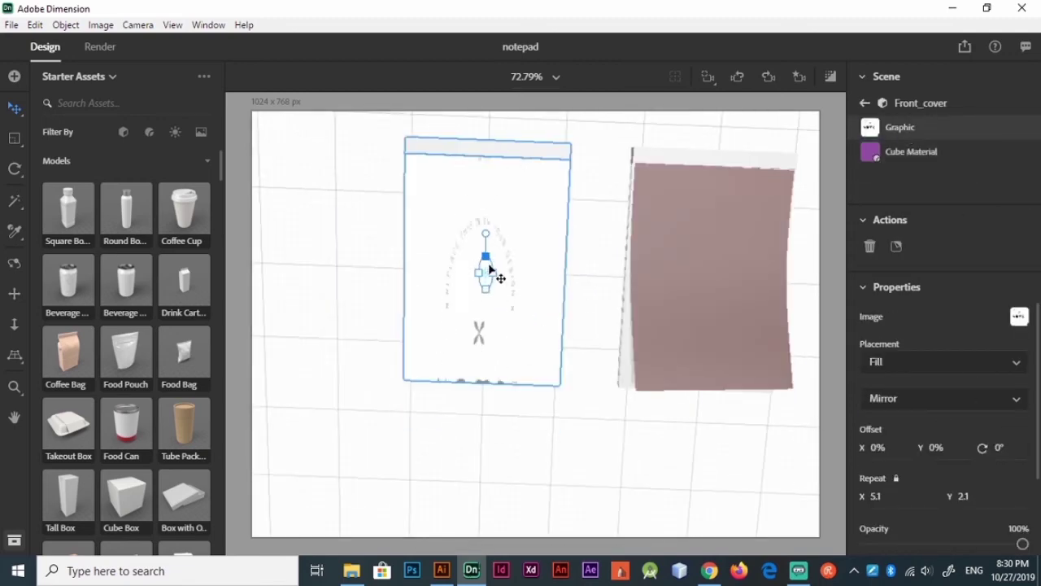
{"action": "scroll", "coordinate": [1038, 399], "scroll_direction": "down", "scroll_amount": 1}
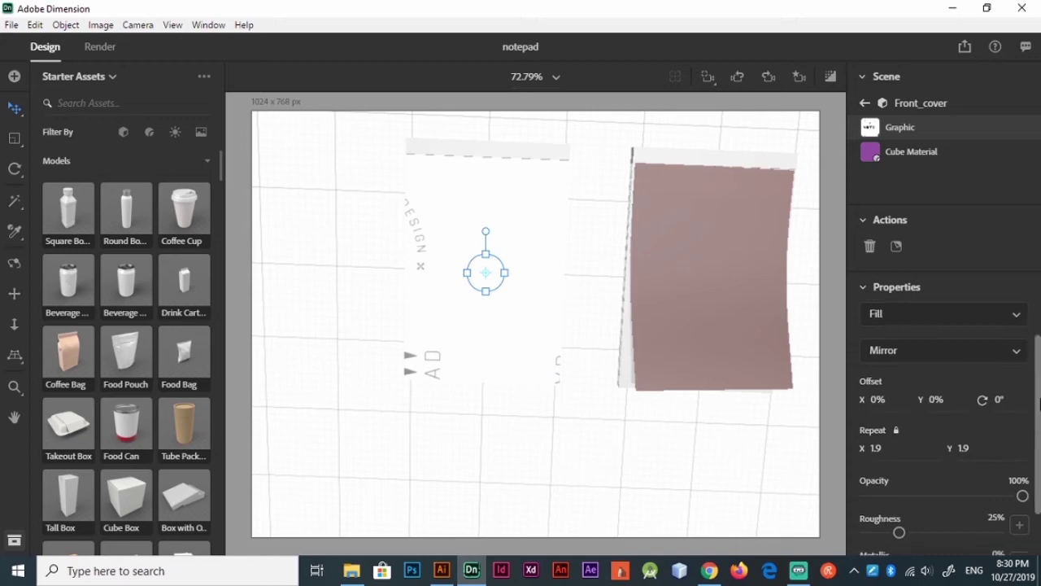
{"action": "left_click_drag", "start_coordinate": [561, 282], "coordinate": [572, 290]}
{"action": "left_click", "coordinate": [442, 570]}
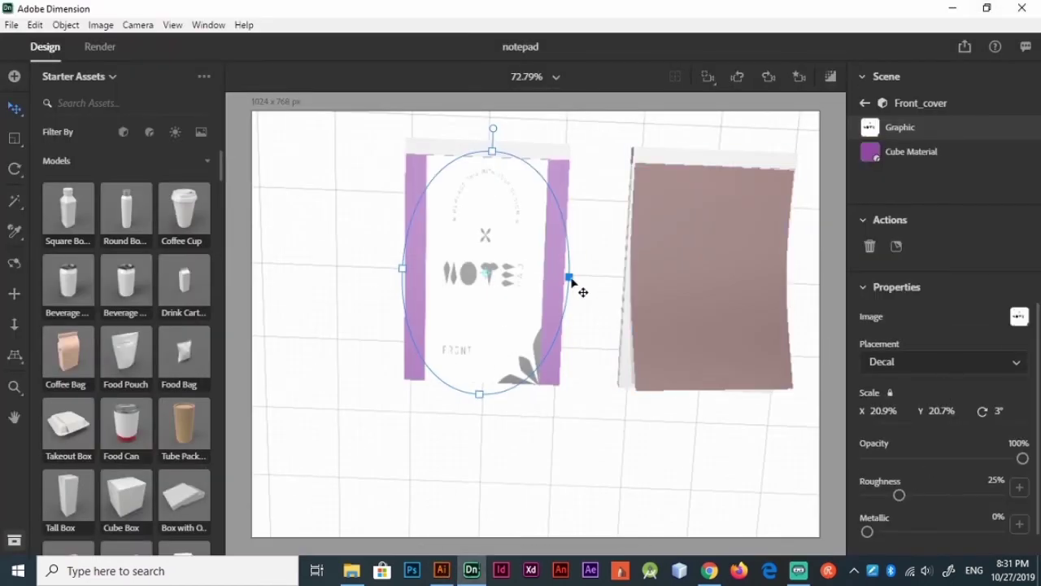
{"action": "left_click_drag", "start_coordinate": [578, 291], "coordinate": [599, 281]}
Place NOTECOVER-01 on the right notepad's front page and enlarge it to fill the page.
{"action": "left_click", "coordinate": [686, 235]}
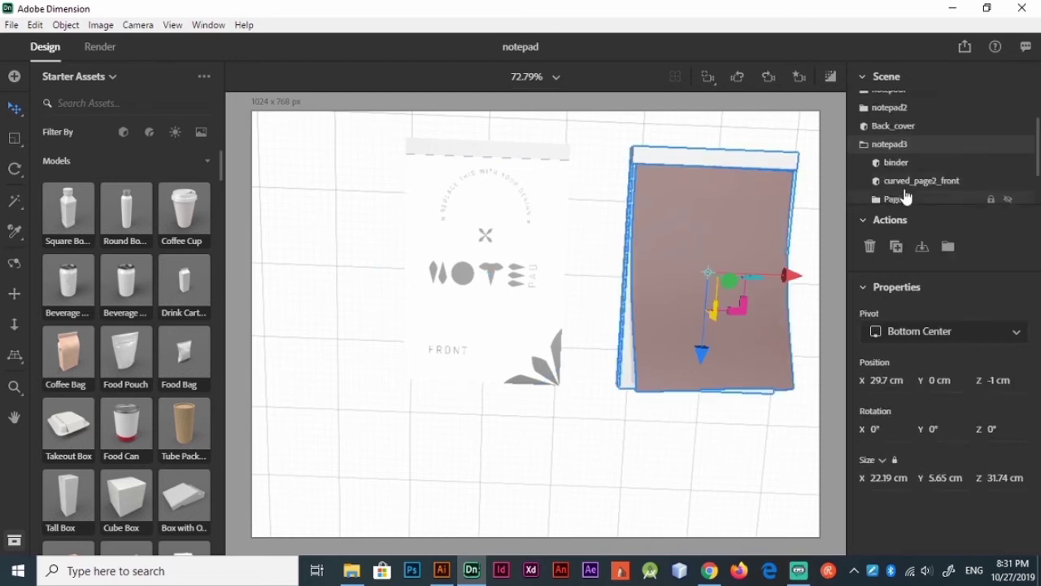
{"action": "double_click", "coordinate": [918, 180]}
{"action": "double_click", "coordinate": [366, 134]}
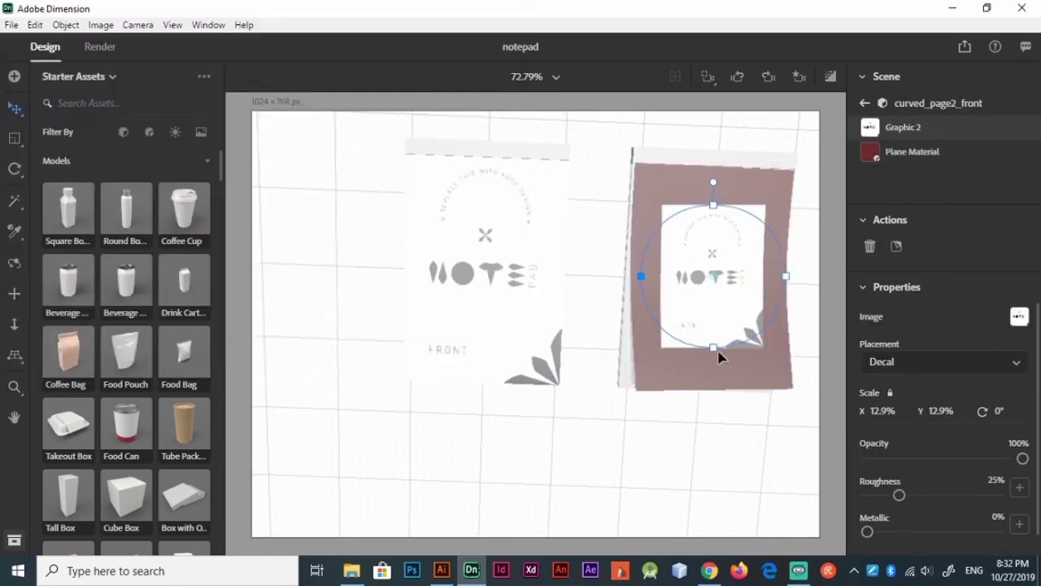
{"action": "left_click_drag", "start_coordinate": [714, 346], "coordinate": [732, 397]}
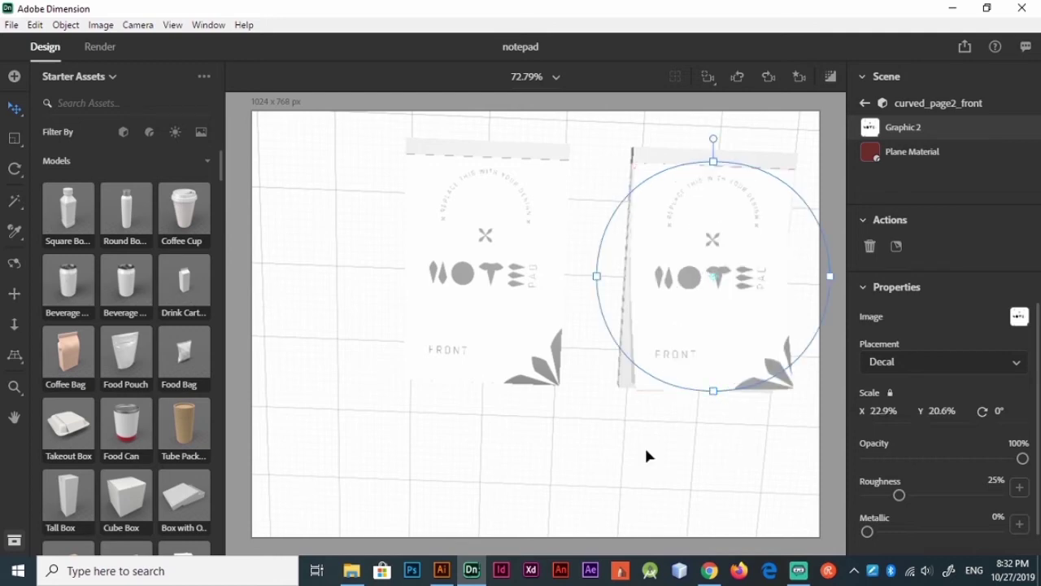
Apply NOTECOVER-01 as a decal on the first notepad's front page, scaled up to fill it.
{"action": "left_click", "coordinate": [645, 289]}
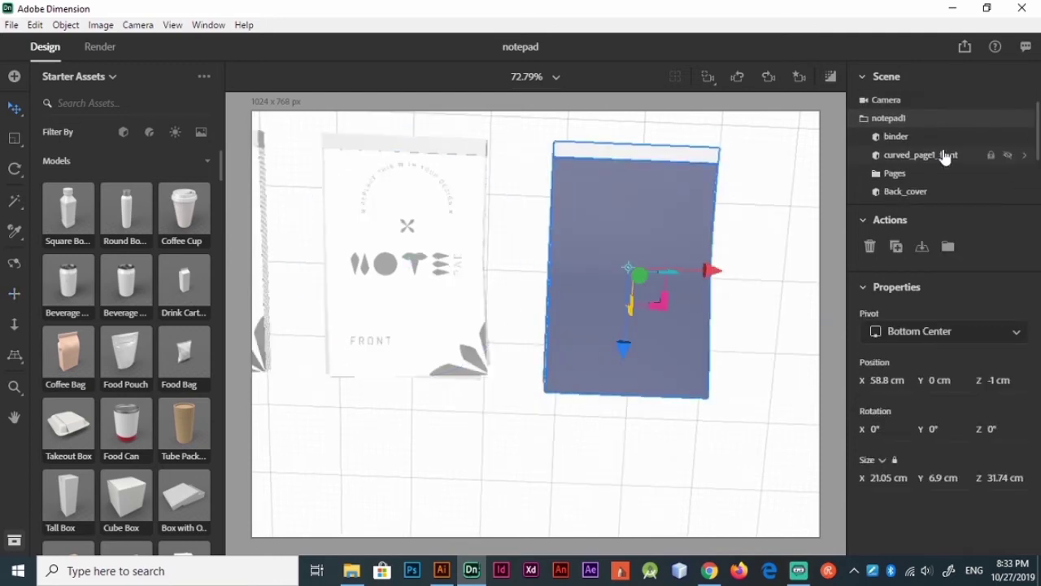
{"action": "double_click", "coordinate": [985, 157]}
{"action": "left_click", "coordinate": [973, 174]}
{"action": "left_click", "coordinate": [1019, 316]}
{"action": "double_click", "coordinate": [372, 153]}
{"action": "left_click_drag", "start_coordinate": [635, 341], "coordinate": [637, 400]}
{"action": "left_click", "coordinate": [746, 427]}
{"action": "key", "text": "1"}
{"action": "mouse_move", "coordinate": [741, 376]}
{"action": "left_mouse_down"}
{"action": "mouse_move", "coordinate": [595, 327]}
{"action": "mouse_move", "coordinate": [539, 342]}
{"action": "mouse_move", "coordinate": [497, 424]}
{"action": "left_mouse_up"}
Darken the front notepad's binder and give the middle binder Weave Fabric.
{"action": "key", "text": "2"}
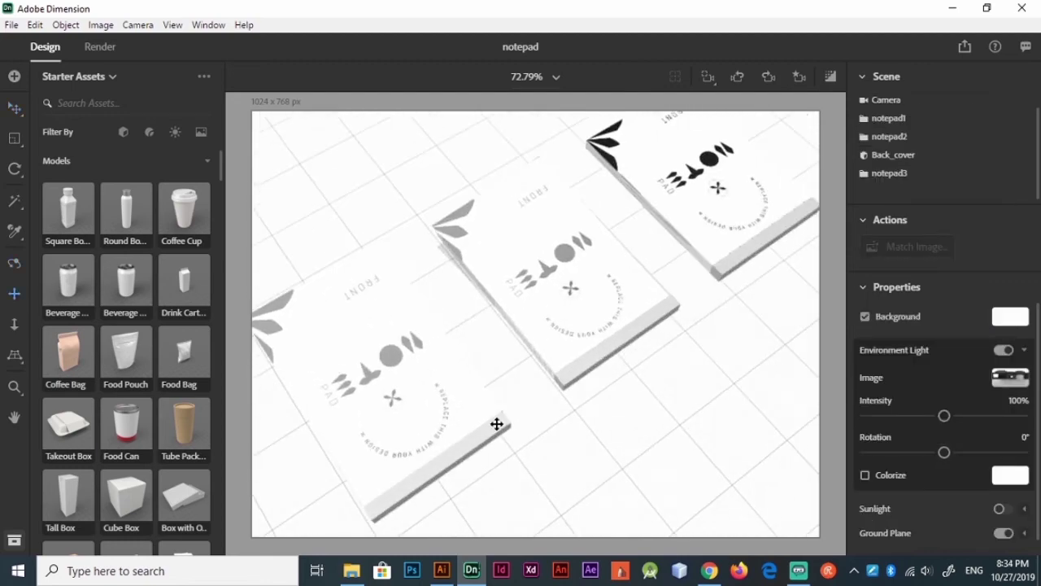
{"action": "key", "text": "v"}
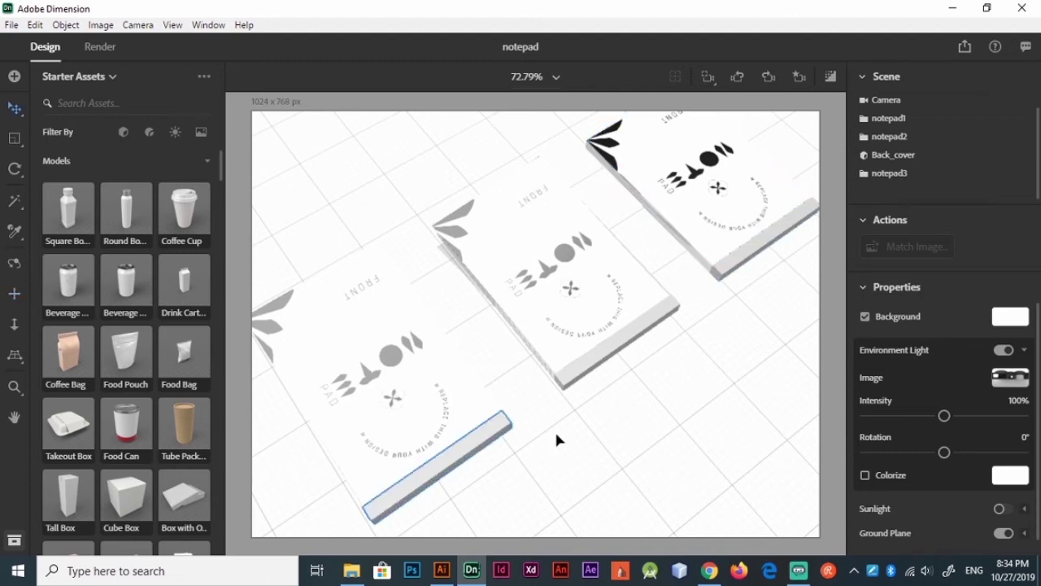
{"action": "left_click", "coordinate": [1019, 457]}
{"action": "left_click", "coordinate": [618, 342]}
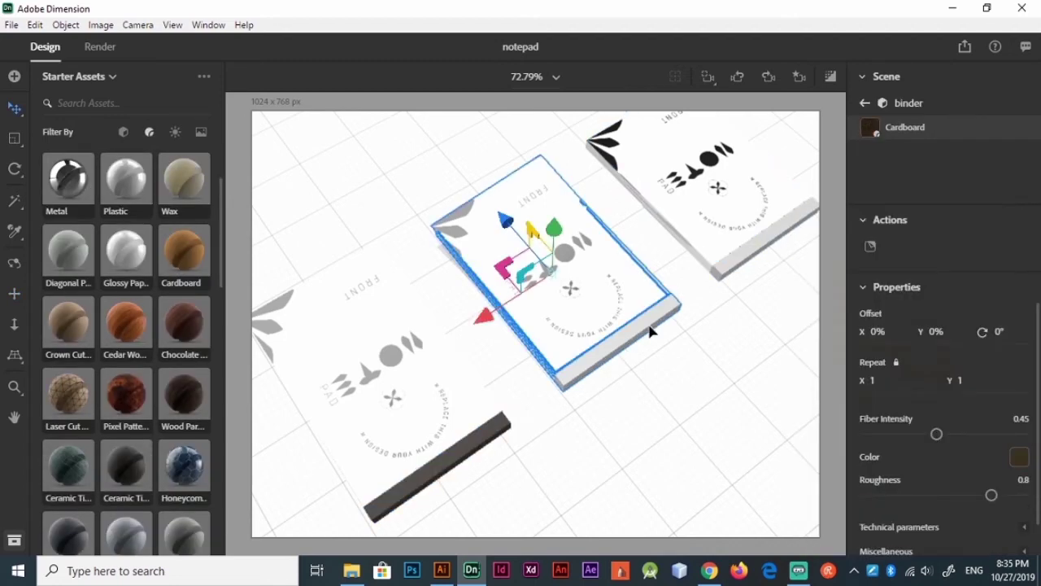
{"action": "left_click", "coordinate": [618, 341]}
{"action": "scroll", "coordinate": [137, 357], "scroll_direction": "down", "scroll_amount": 10}
{"action": "scroll", "coordinate": [134, 374], "scroll_direction": "down", "scroll_amount": 3}
{"action": "left_click", "coordinate": [132, 386]}
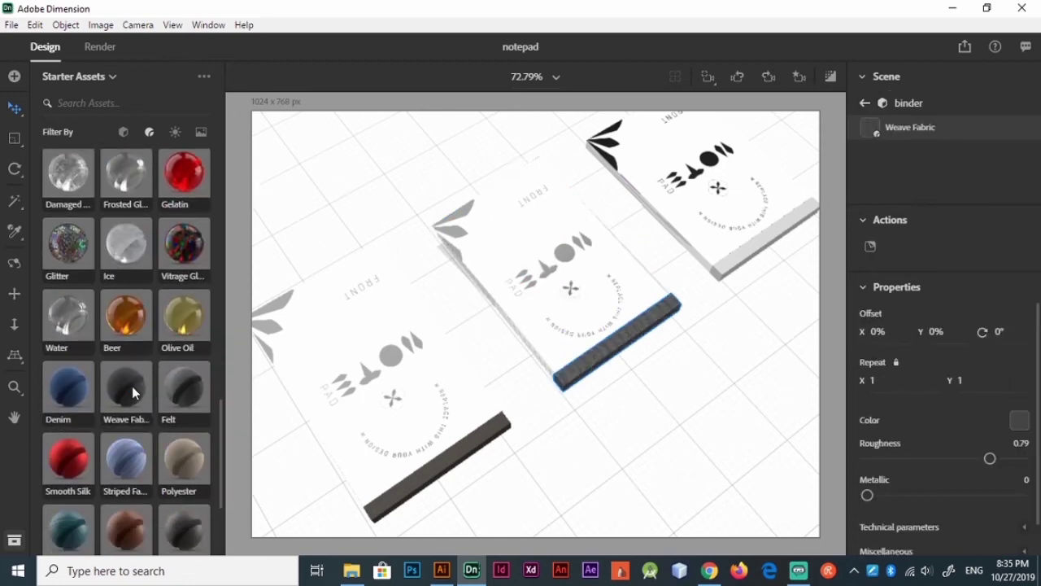
Apply dark brown Perforated Leather to the far notepad's binder.
{"action": "left_click", "coordinate": [772, 228]}
{"action": "left_click", "coordinate": [773, 228]}
{"action": "scroll", "coordinate": [58, 507], "scroll_direction": "down", "scroll_amount": 1}
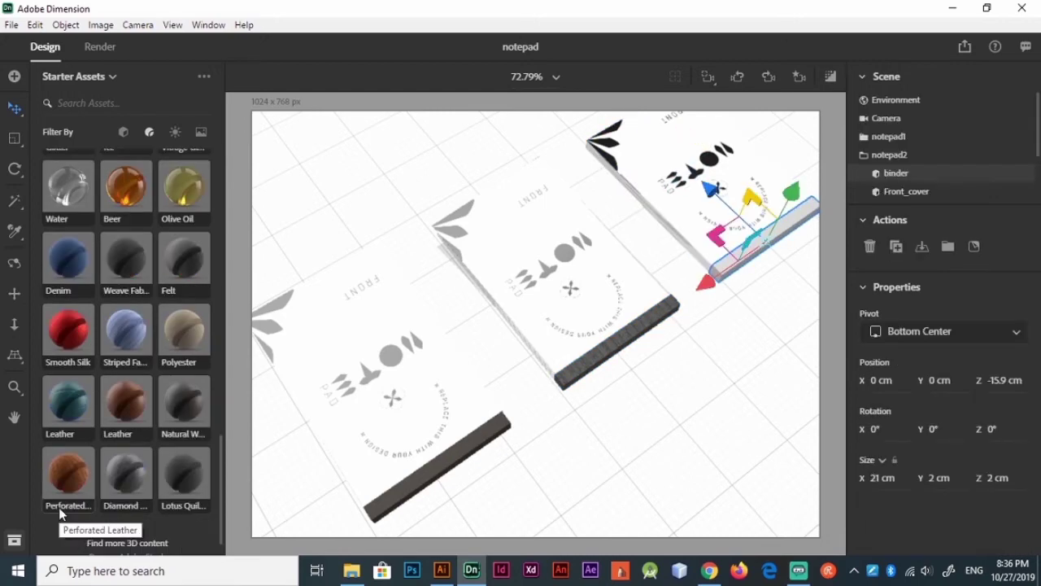
{"action": "left_click", "coordinate": [58, 506]}
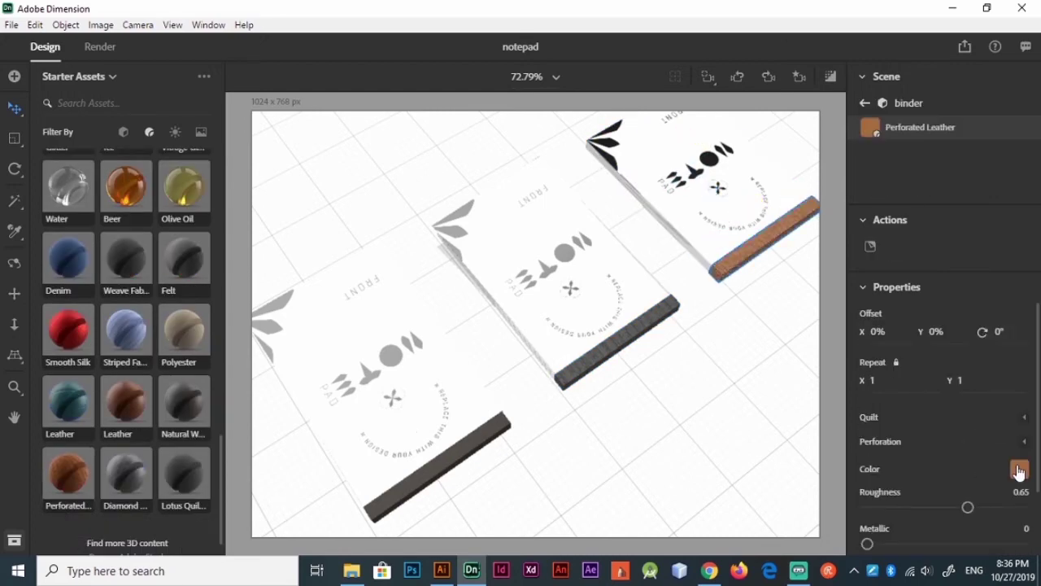
{"action": "left_click", "coordinate": [1020, 469]}
{"action": "left_click", "coordinate": [925, 394]}
{"action": "left_click", "coordinate": [746, 297]}
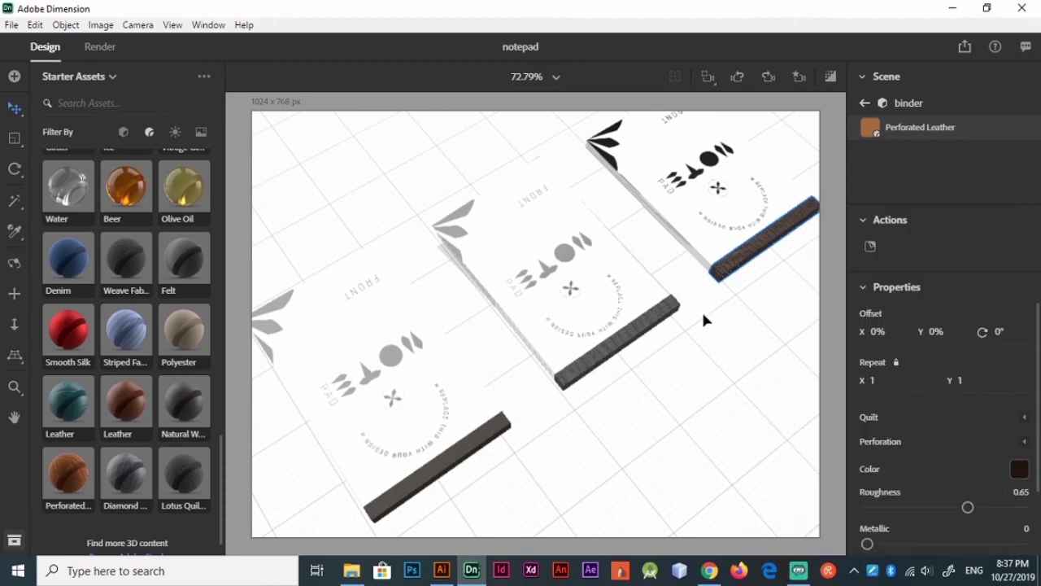
{"action": "mouse_move", "coordinate": [689, 337]}
{"action": "left_mouse_down"}
{"action": "mouse_move", "coordinate": [850, 288]}
{"action": "mouse_move", "coordinate": [696, 239]}
{"action": "left_mouse_up"}
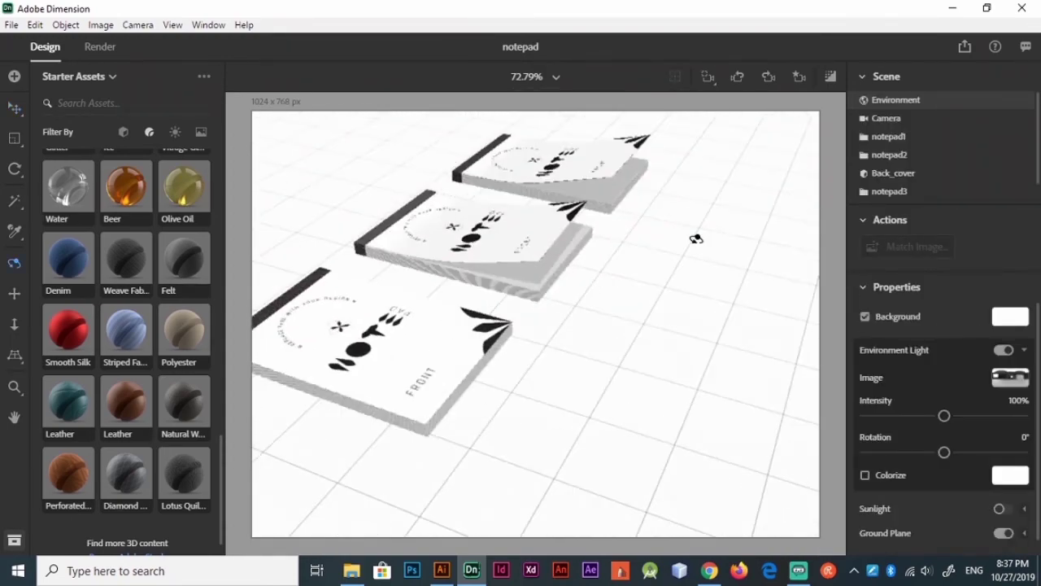
Orbit and pan the camera to a lower, side-on view of the notepads.
{"action": "left_click_drag", "start_coordinate": [696, 238], "coordinate": [556, 318]}
{"action": "key", "text": "2"}
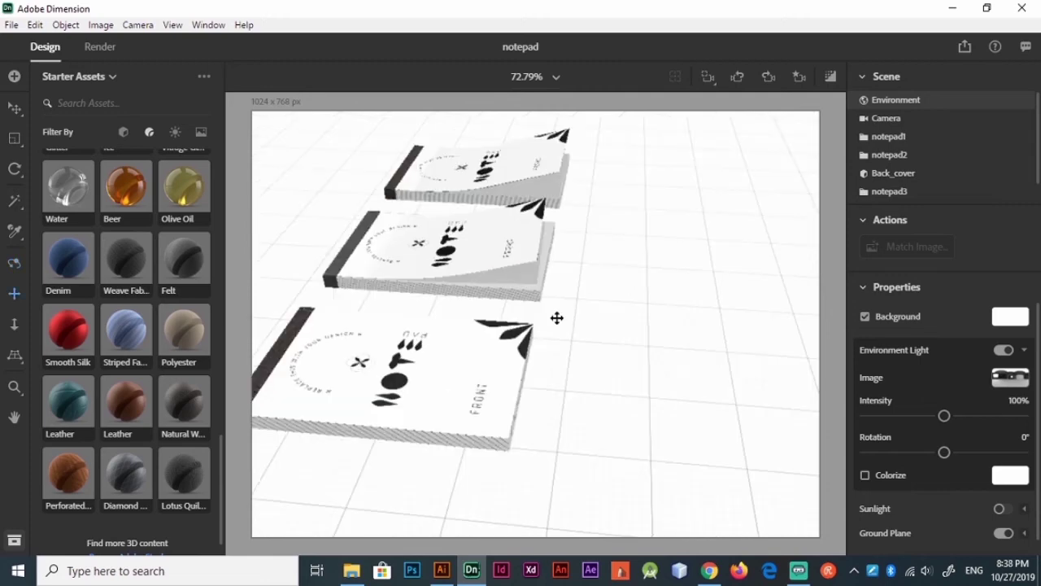
{"action": "key", "text": "1"}
{"action": "left_click_drag", "start_coordinate": [557, 318], "coordinate": [618, 322]}
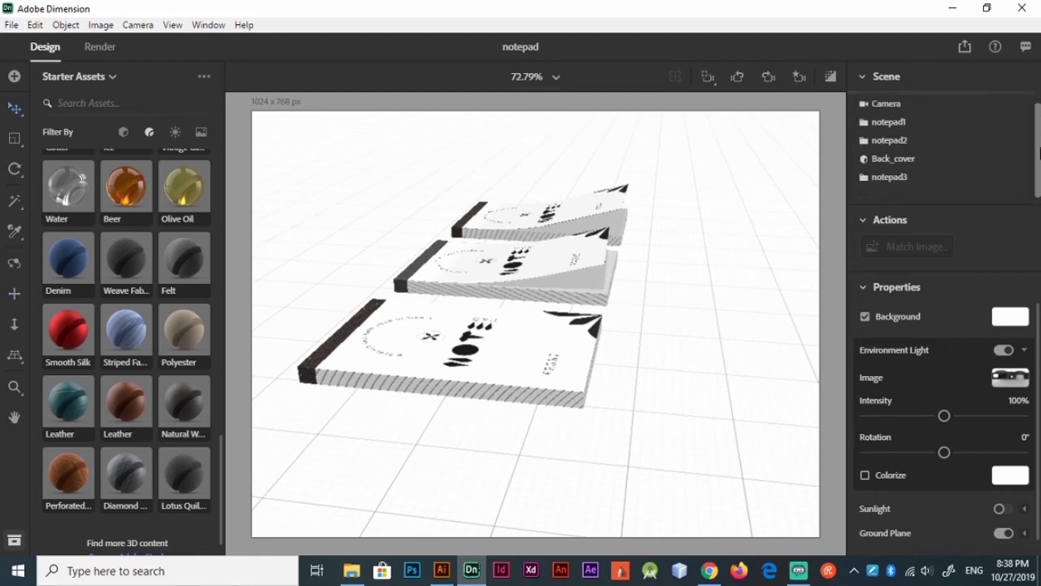
Move the front notepad to X 3.3, Z -3.6 cm so the pads sit staggered.
{"action": "left_click", "coordinate": [887, 191]}
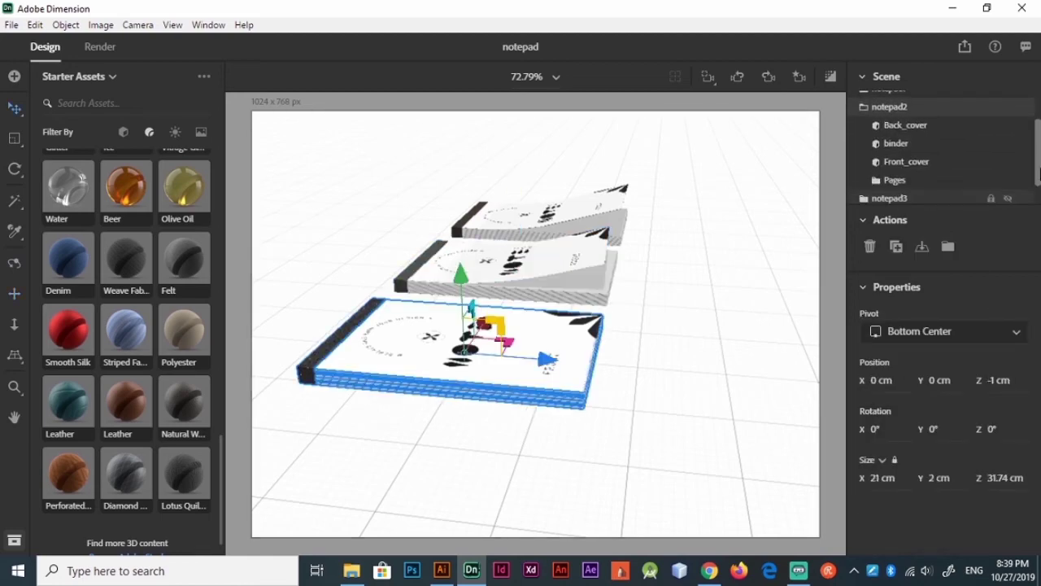
{"action": "mouse_move", "coordinate": [498, 335]}
{"action": "left_mouse_down"}
{"action": "mouse_move", "coordinate": [505, 283]}
{"action": "mouse_move", "coordinate": [481, 326]}
{"action": "left_mouse_up"}
{"action": "left_click", "coordinate": [800, 305]}
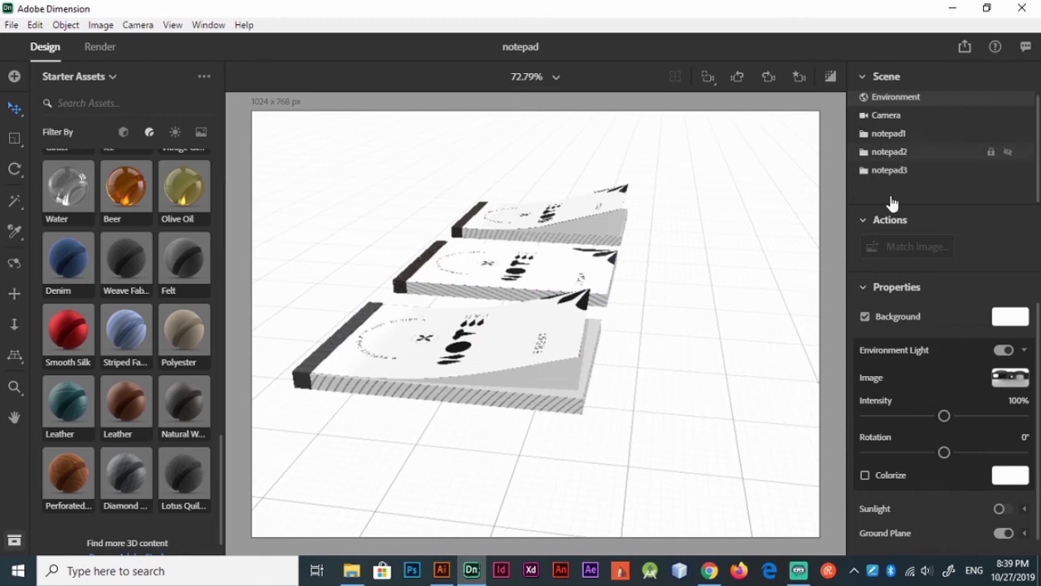
{"action": "left_click", "coordinate": [888, 151]}
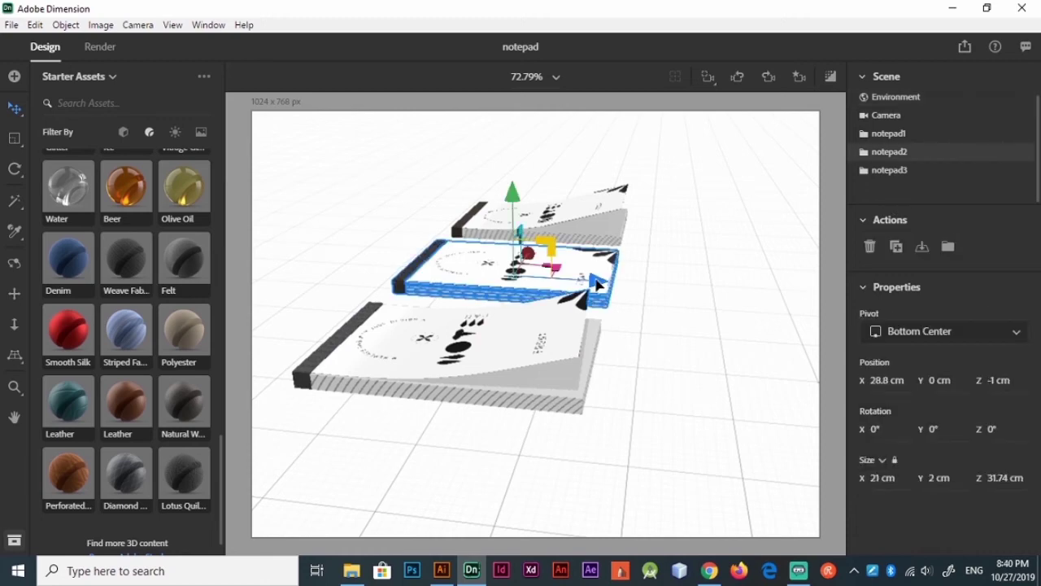
{"action": "left_click", "coordinate": [587, 341]}
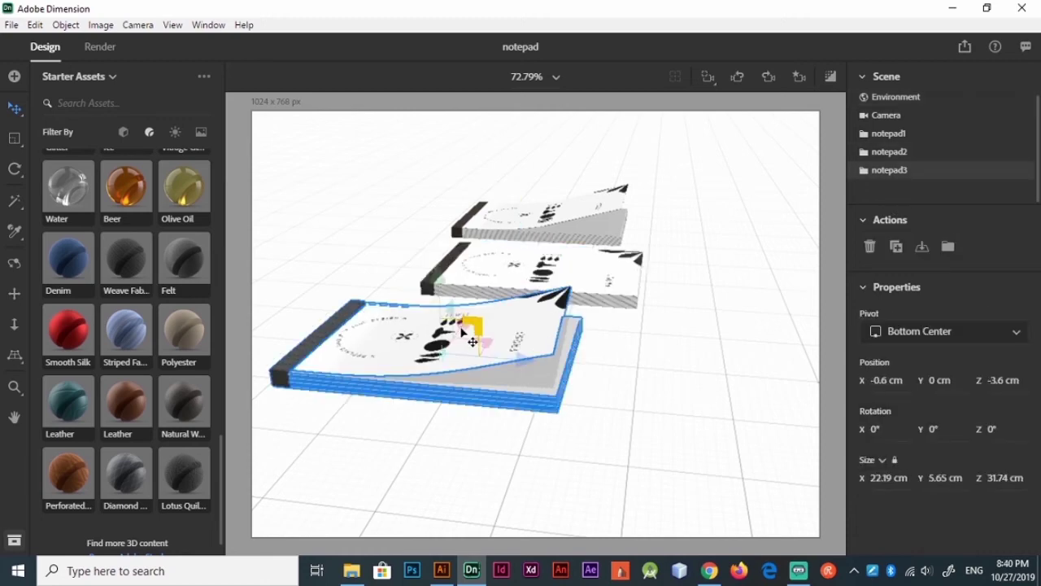
{"action": "key", "text": "1"}
{"action": "left_click_drag", "start_coordinate": [598, 391], "coordinate": [676, 353]}
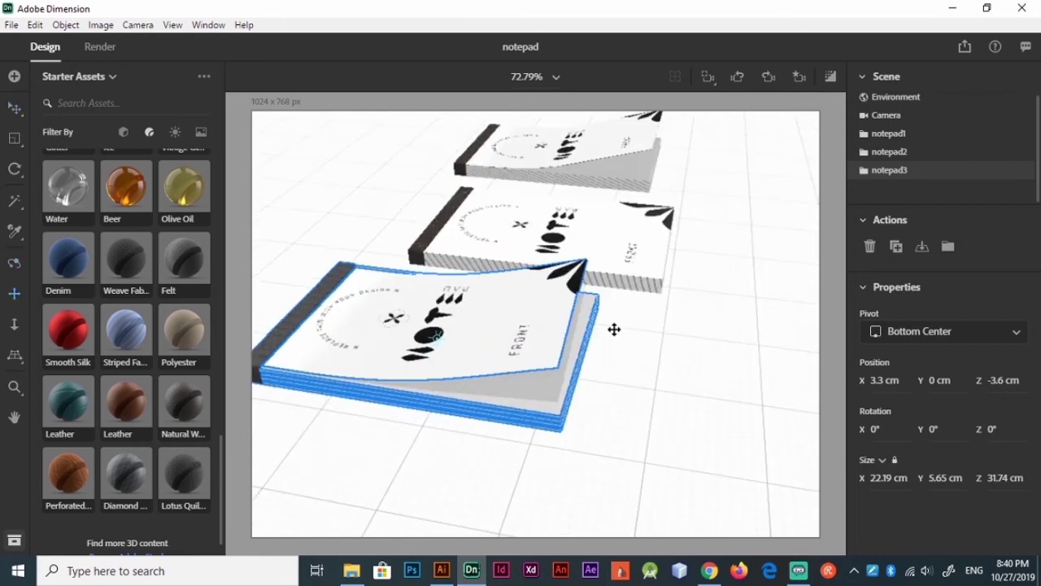
{"action": "left_click", "coordinate": [906, 99]}
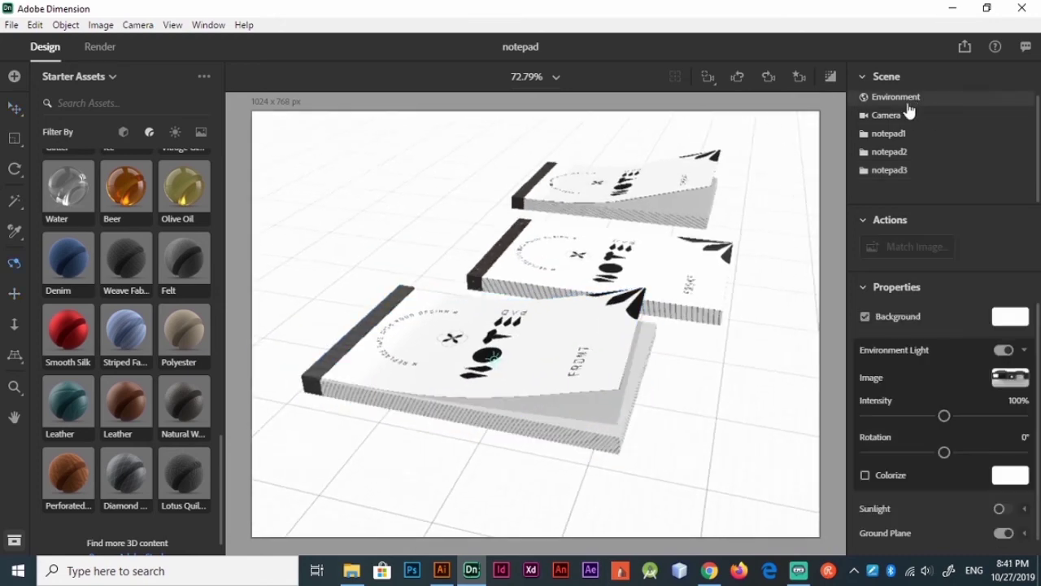
Apply the Horizontal Gradient image as a pink-to-blue background and orbit the camera closer.
{"action": "left_click", "coordinate": [200, 133]}
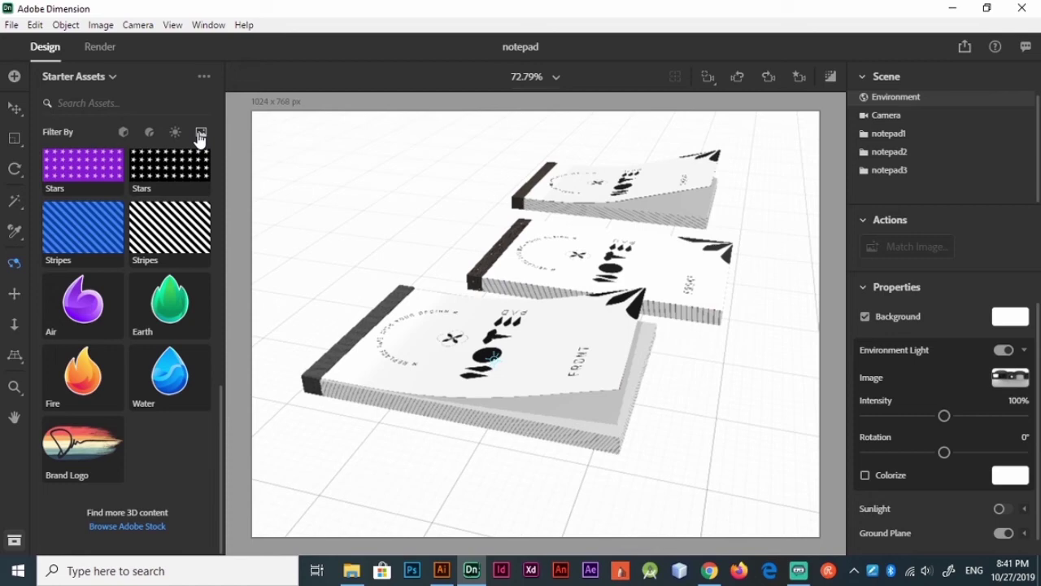
{"action": "left_click", "coordinate": [200, 134]}
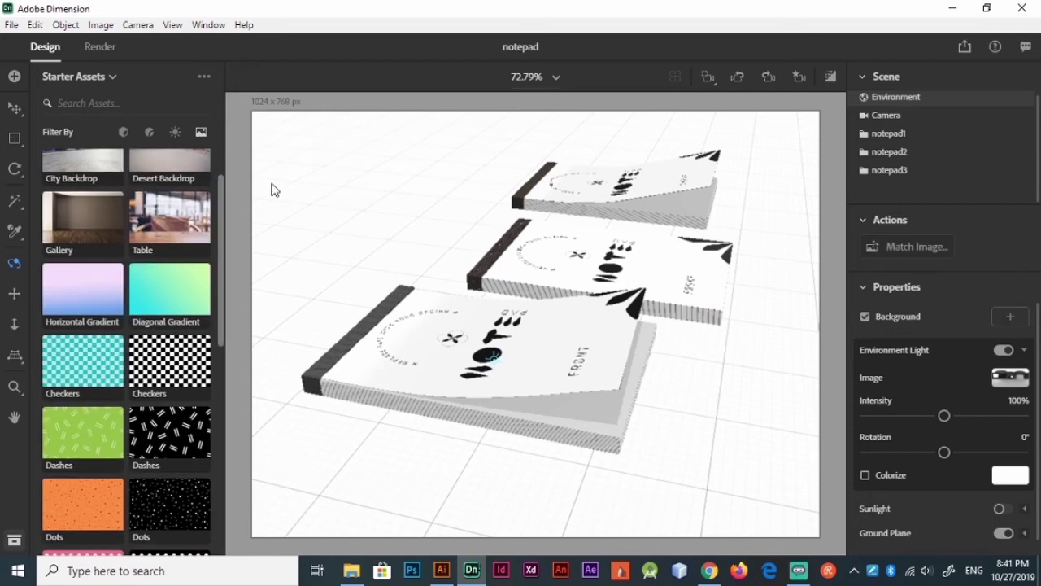
{"action": "left_click", "coordinate": [830, 77]}
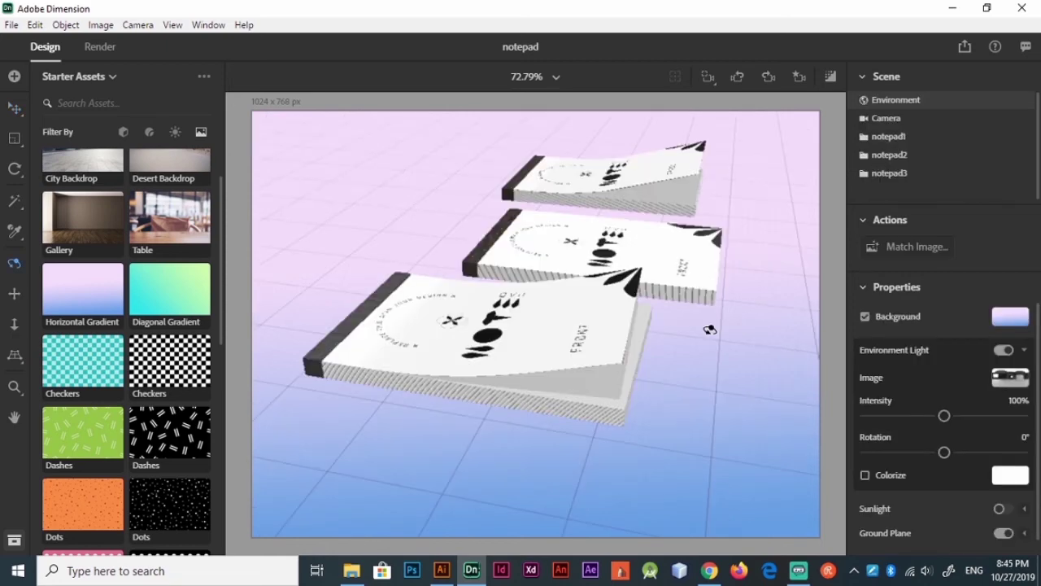
{"action": "left_click_drag", "start_coordinate": [710, 329], "coordinate": [801, 268]}
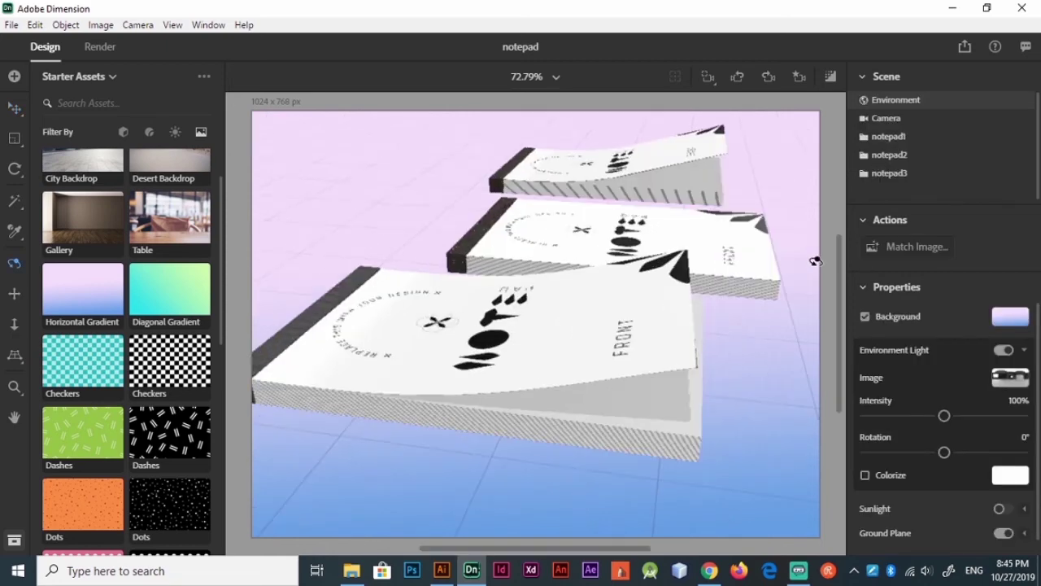